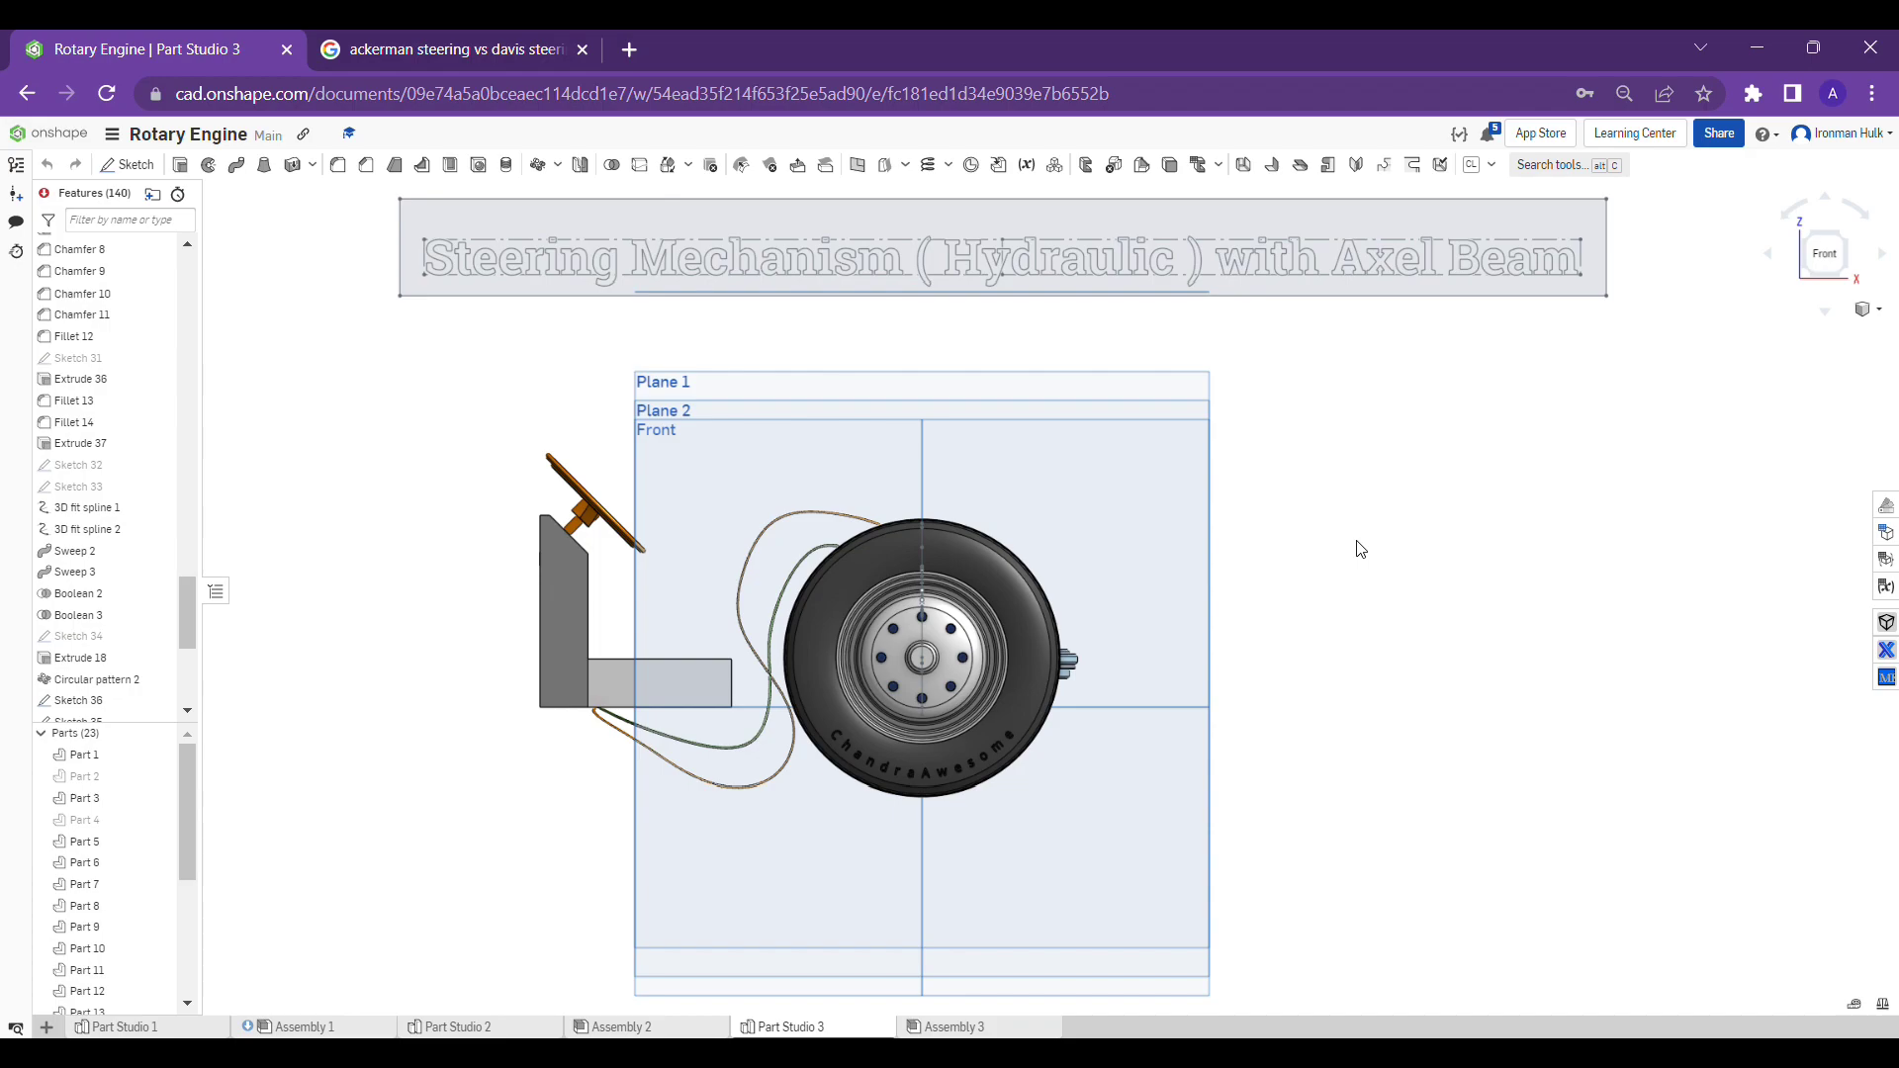
Open Assembly 3, which holds the hydraulic steering mechanism with the axle beam.
key("shift+7")
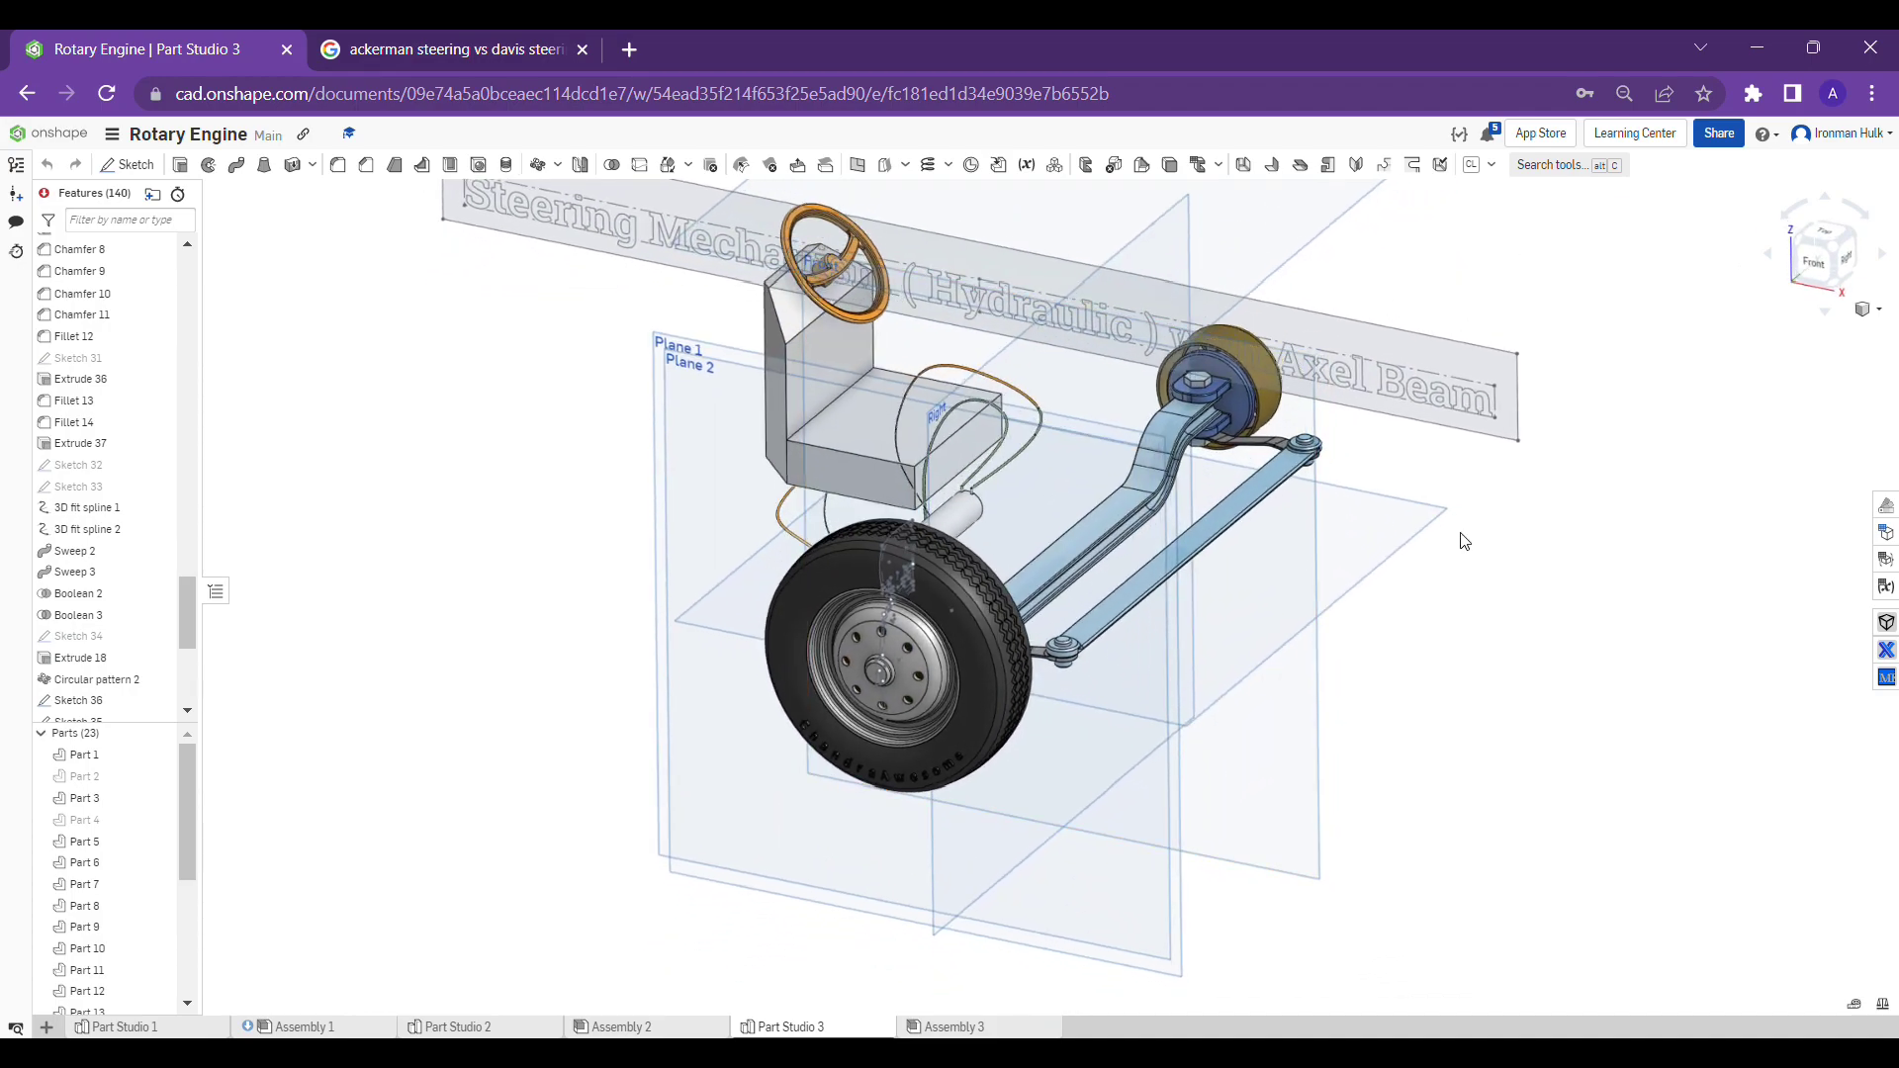
middle_click_drag(1476, 529, 1367, 625)
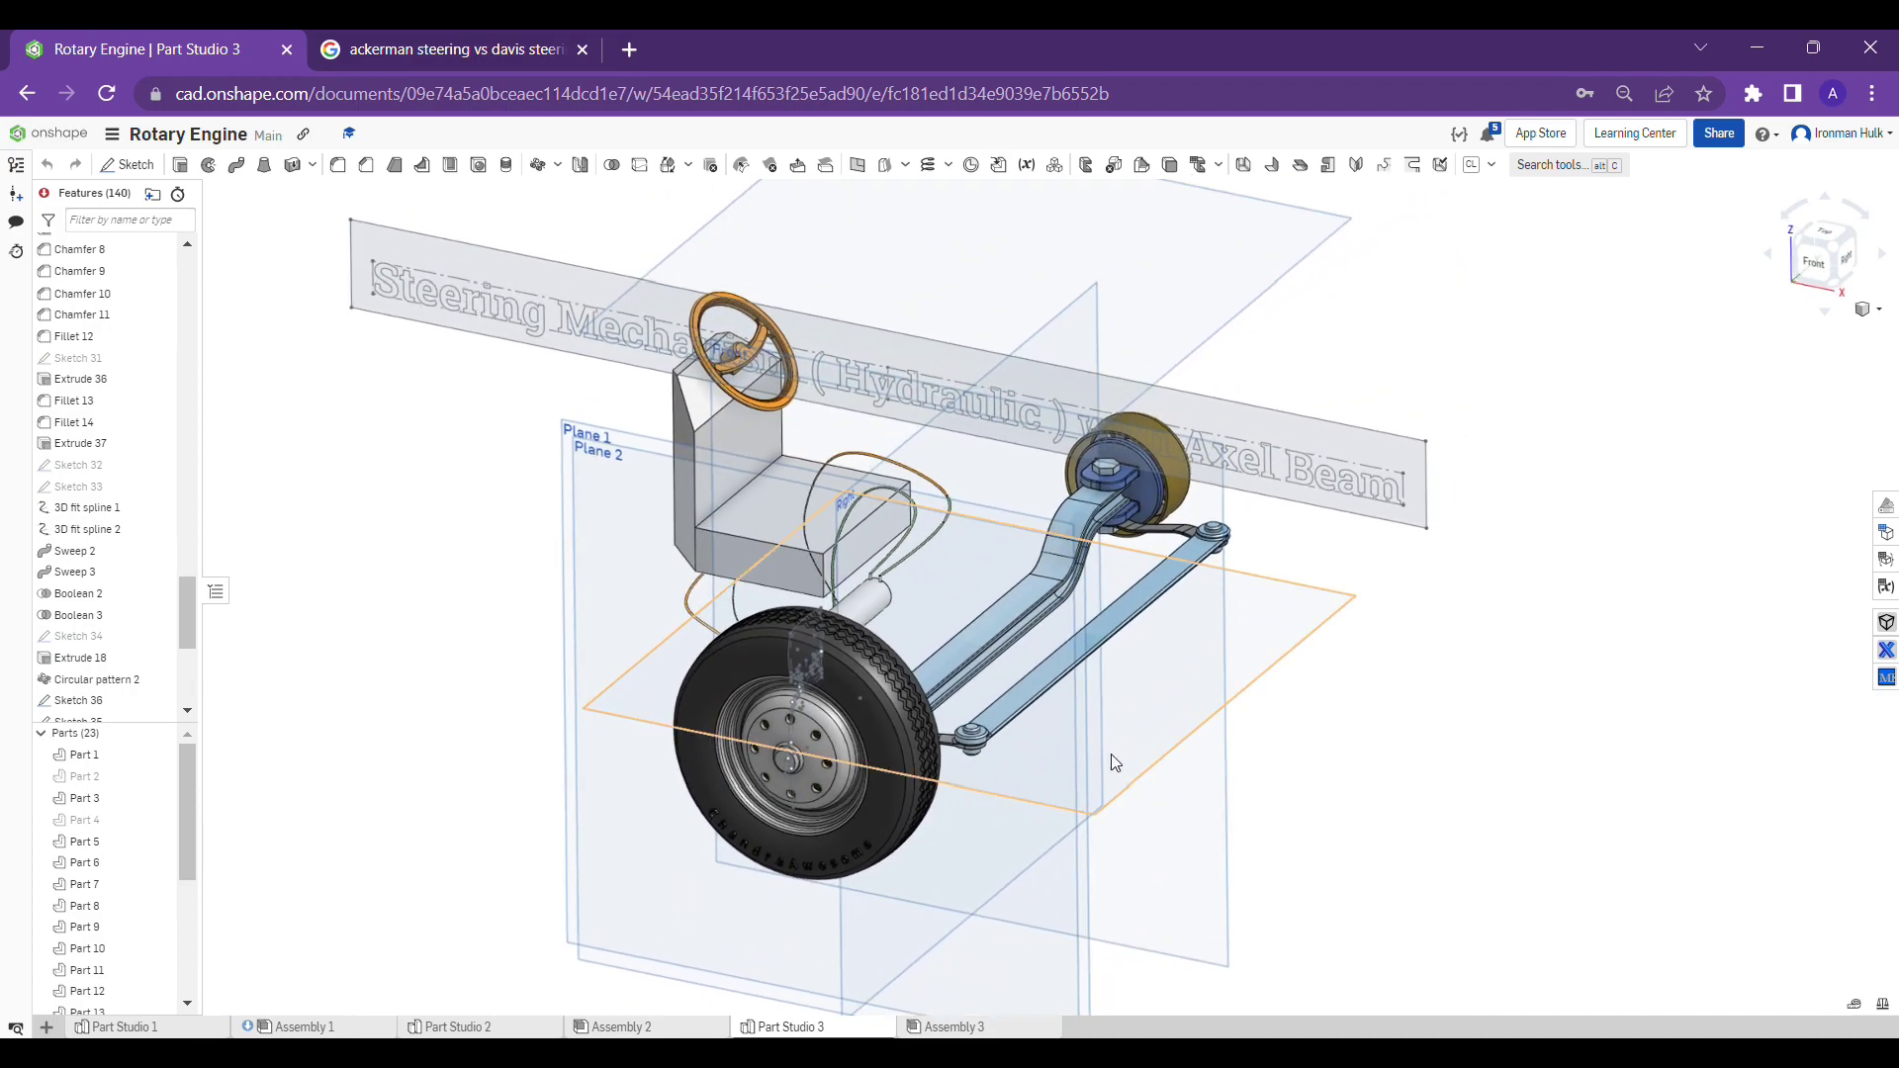
left_click(989, 1028)
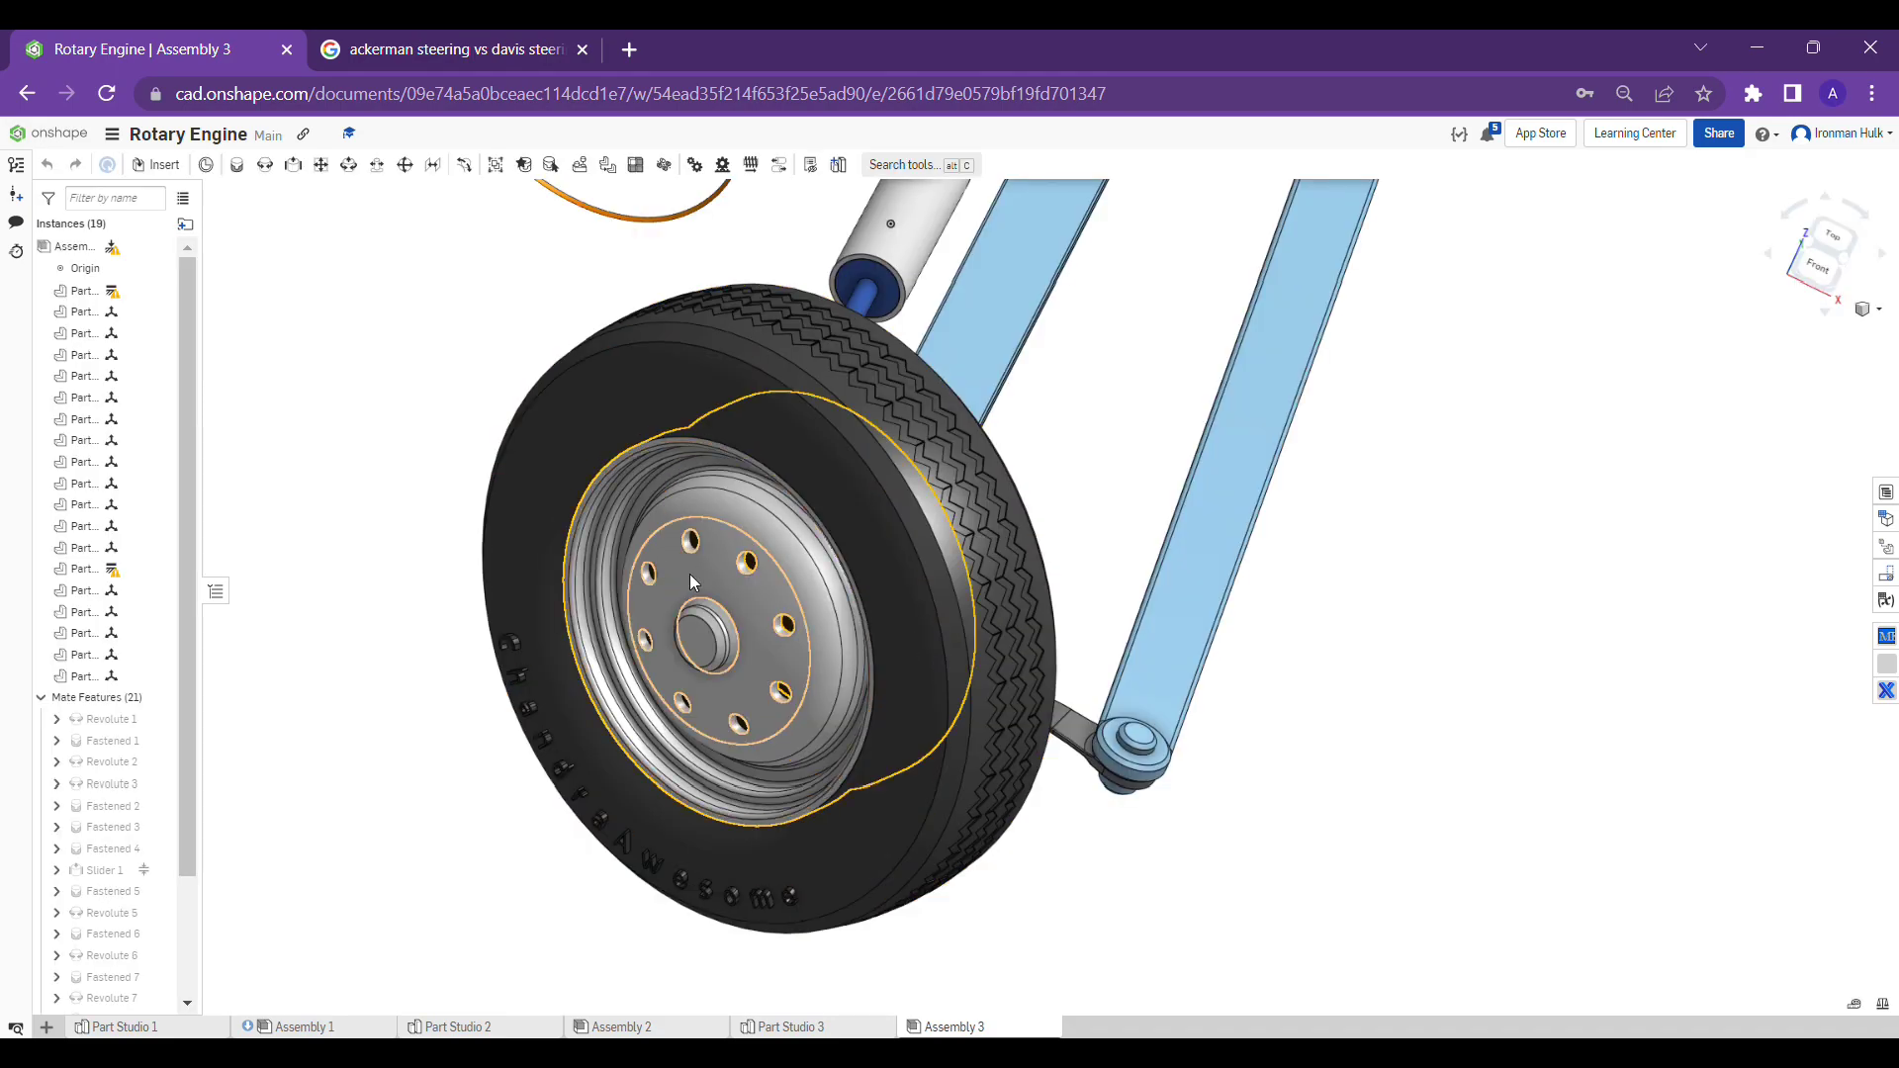
middle_click_drag(1249, 339, 1169, 620)
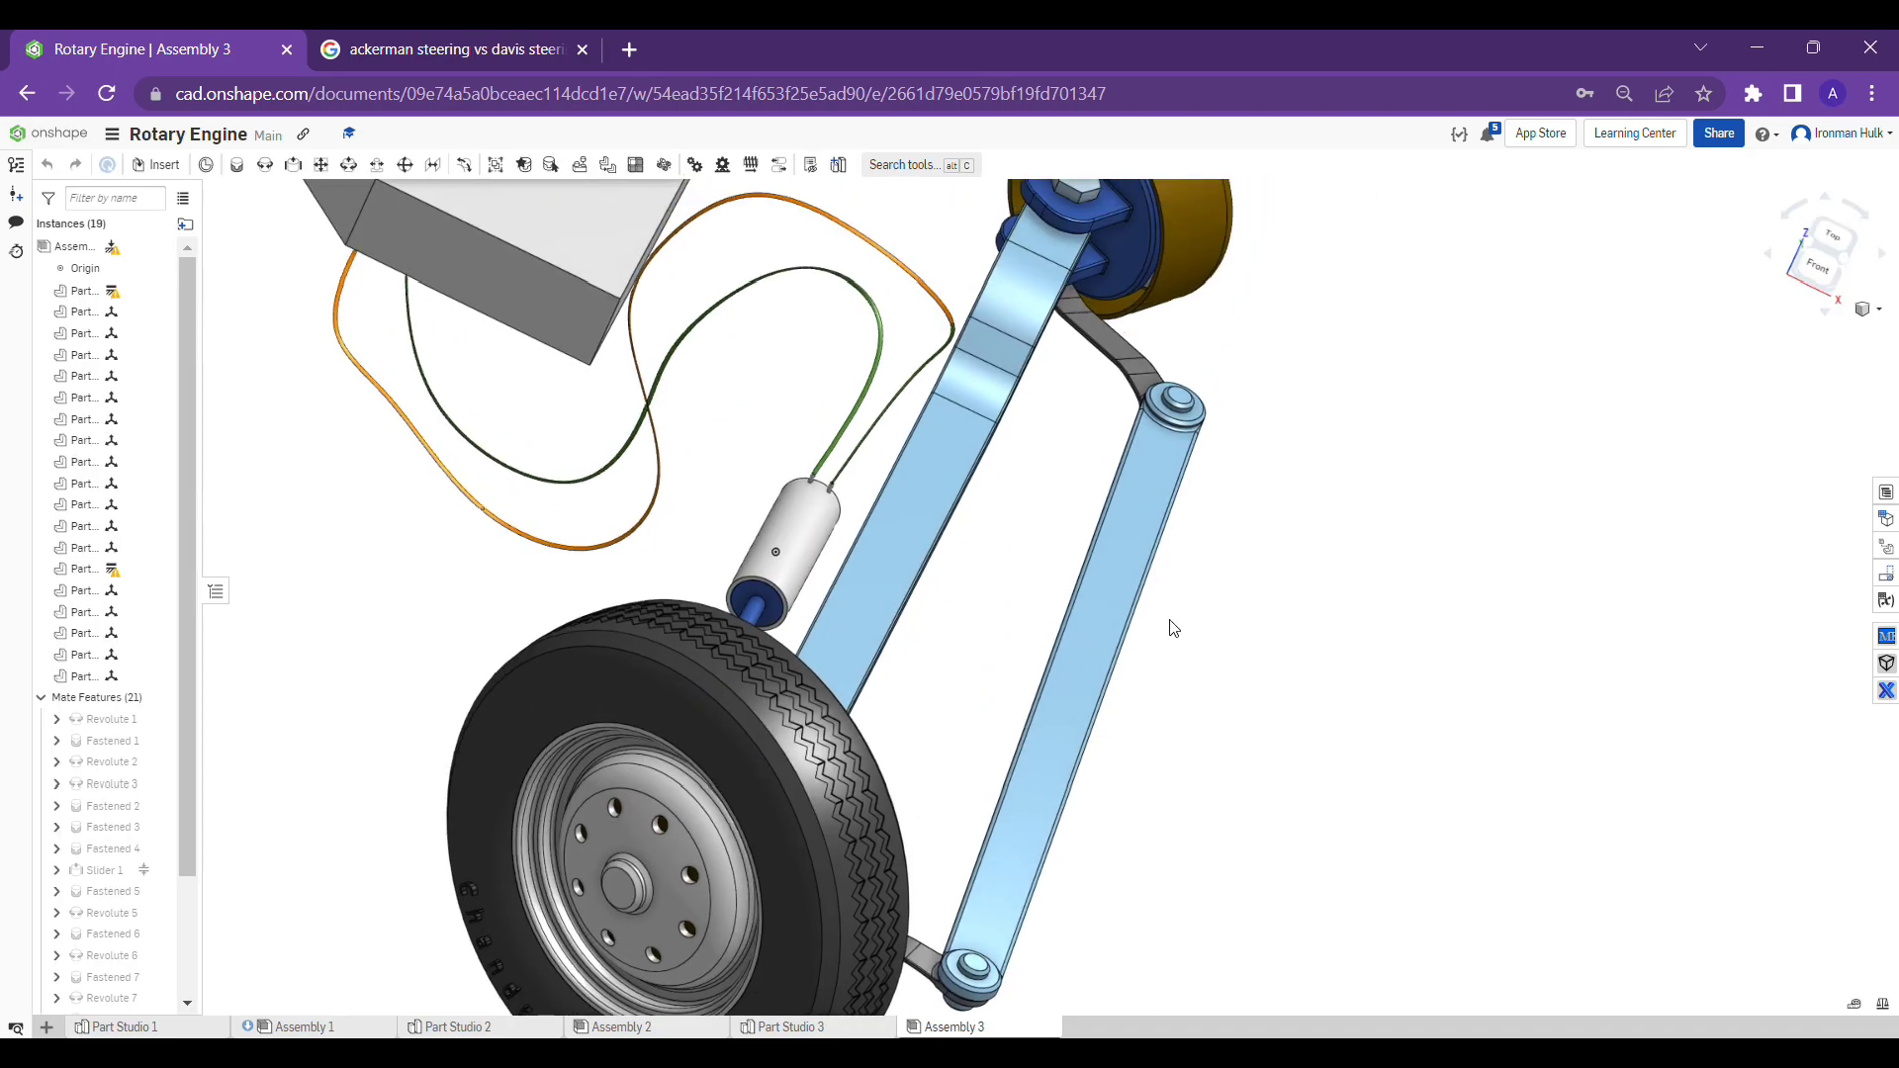
scroll(1169, 620, "down", 2)
scroll(1284, 484, "down", 1)
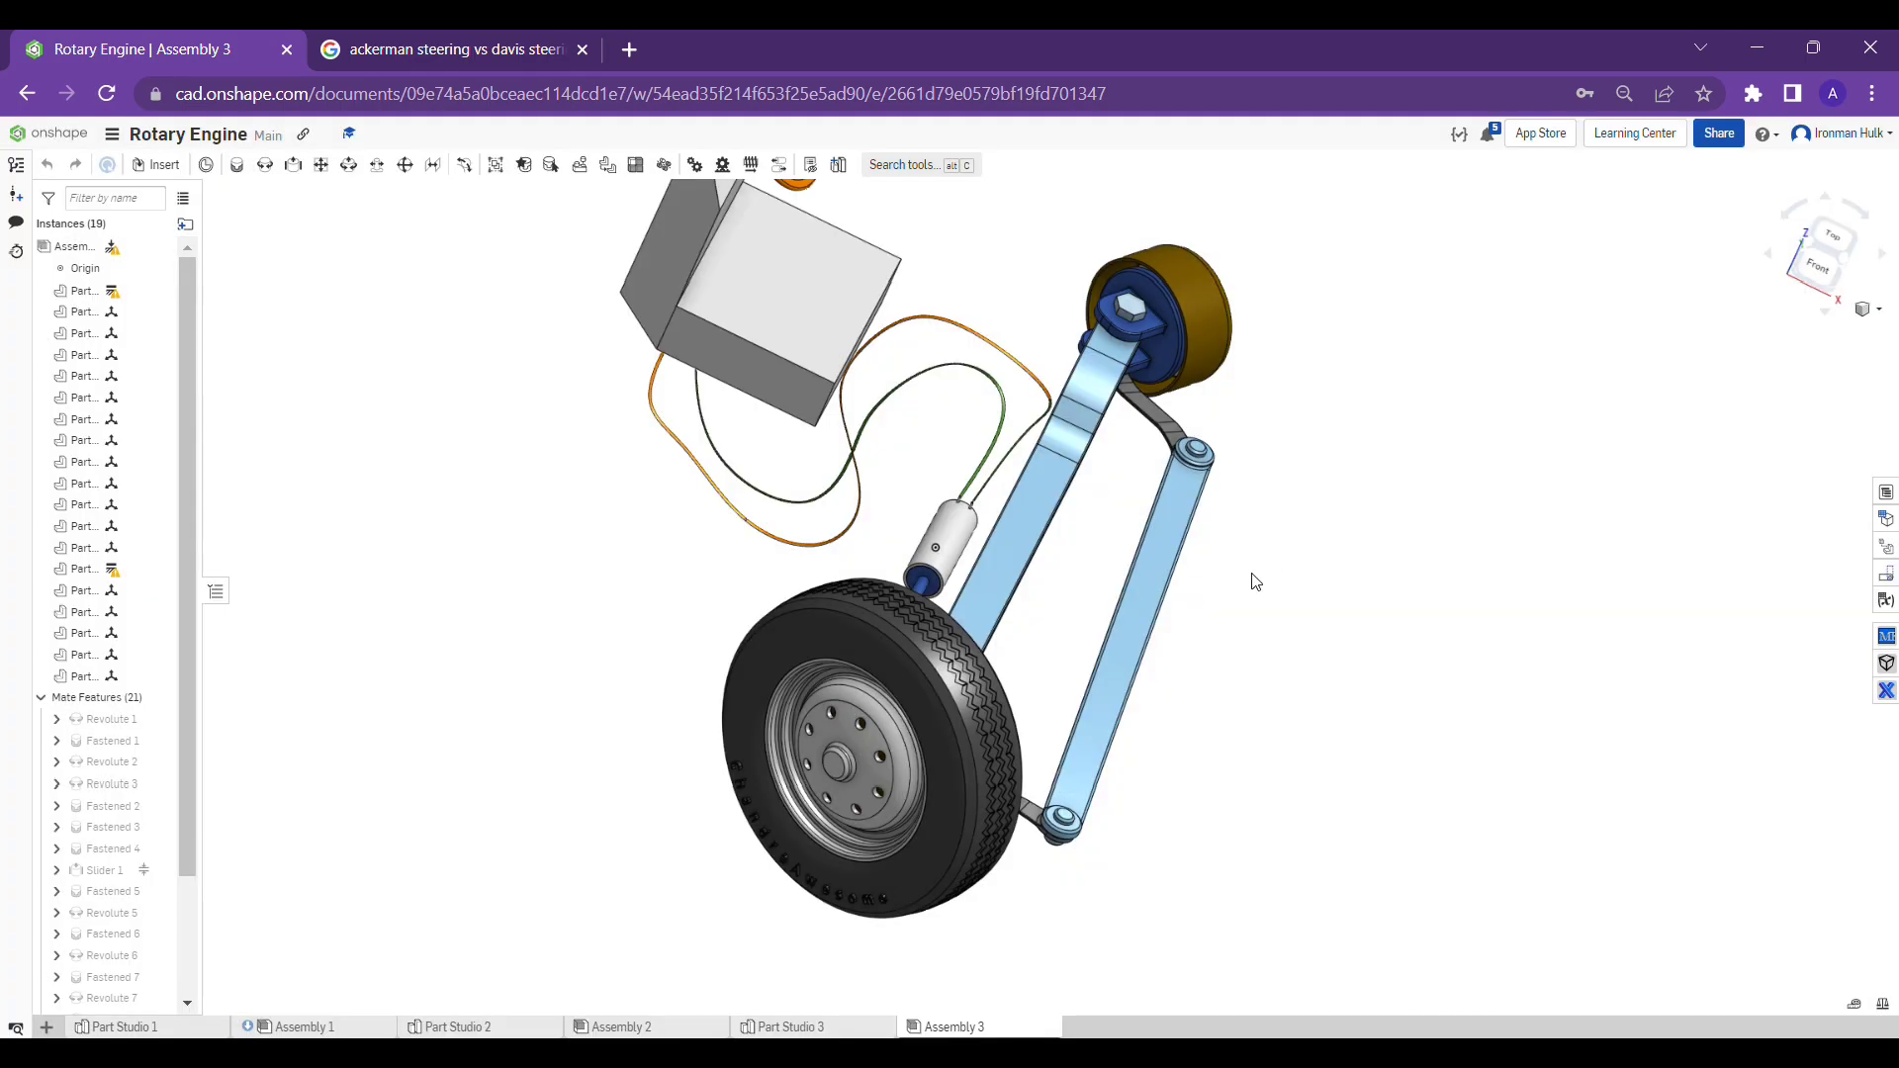
middle_click_drag(1254, 586, 1206, 642)
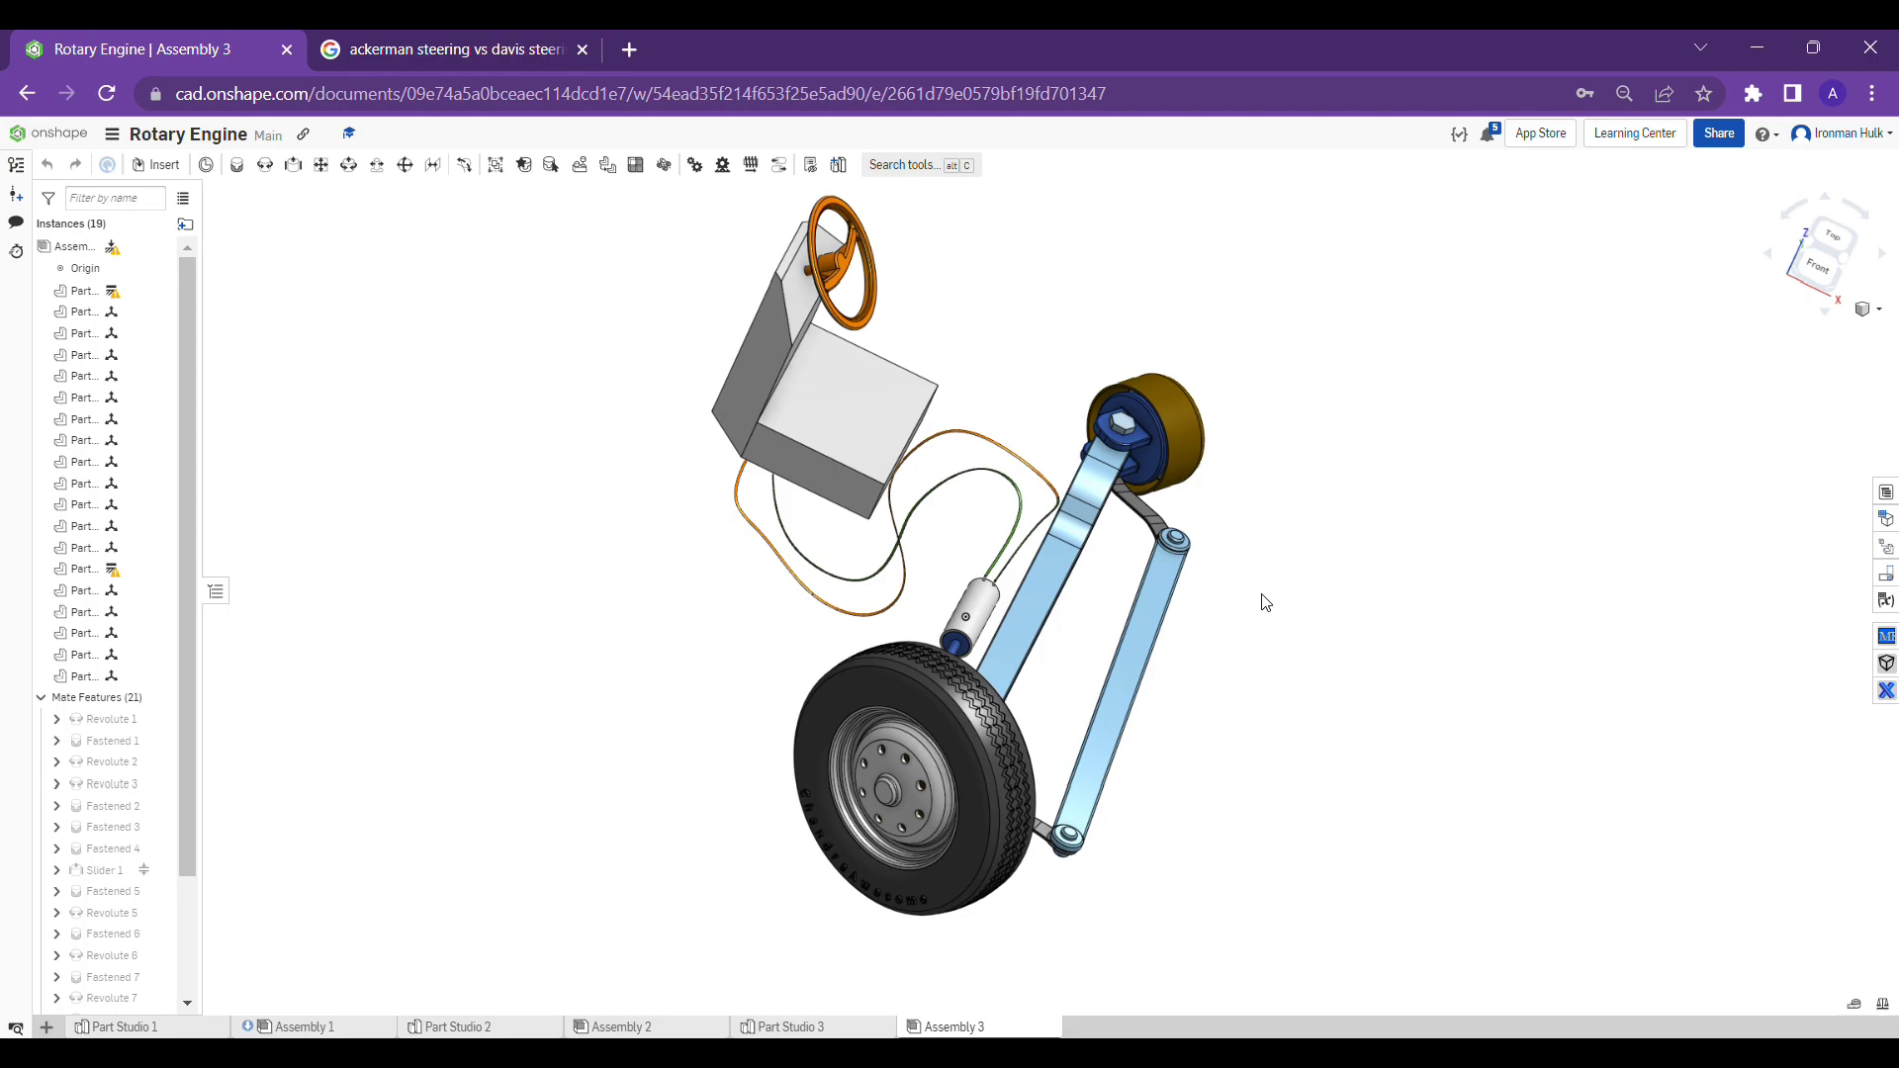
Examine the axle beam from the tyre side across to the brown hub drum at its other end.
right_click_drag(1263, 601, 1156, 572)
scroll(692, 751, "up", 2)
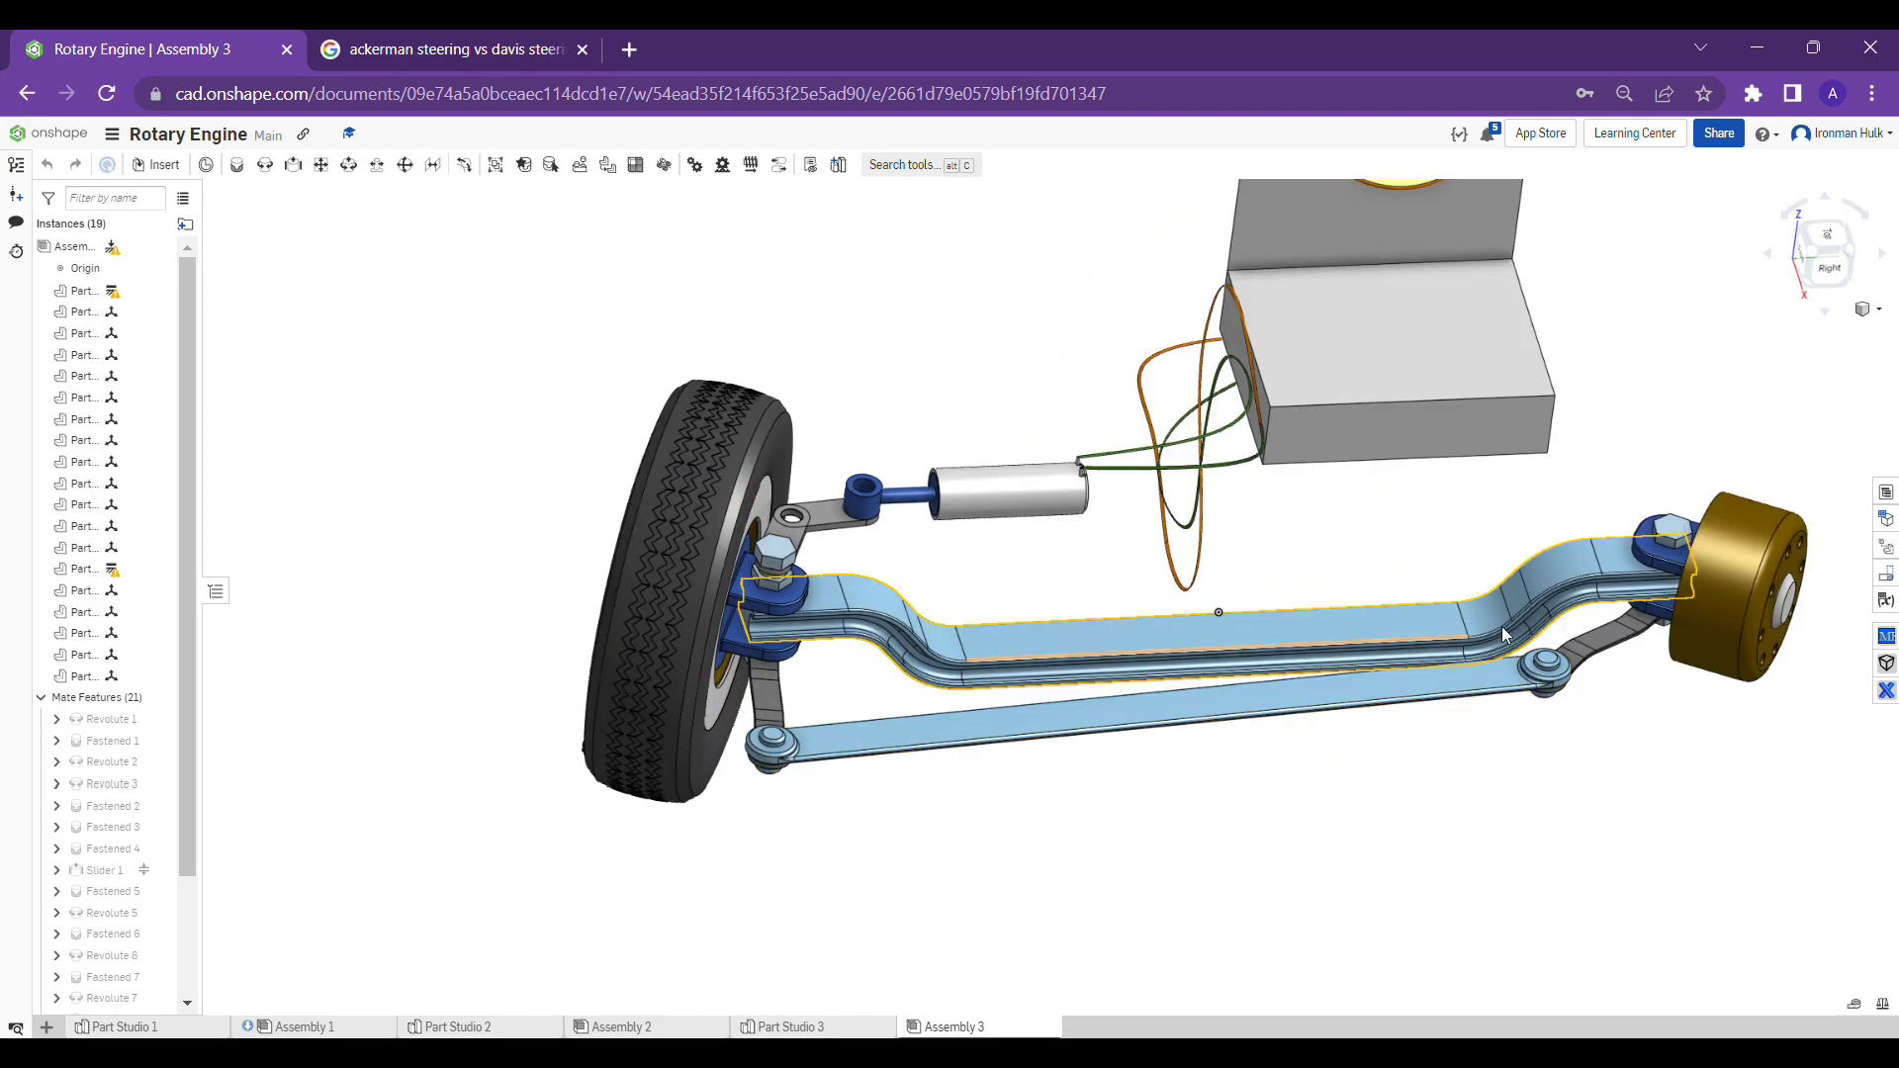
scroll(1528, 633, "up", 1)
middle_click_drag(1533, 615, 1087, 639)
scroll(1539, 589, "up", 1)
scroll(1539, 589, "up", 1)
right_click_drag(1539, 588, 1514, 565)
scroll(1434, 549, "up", 3)
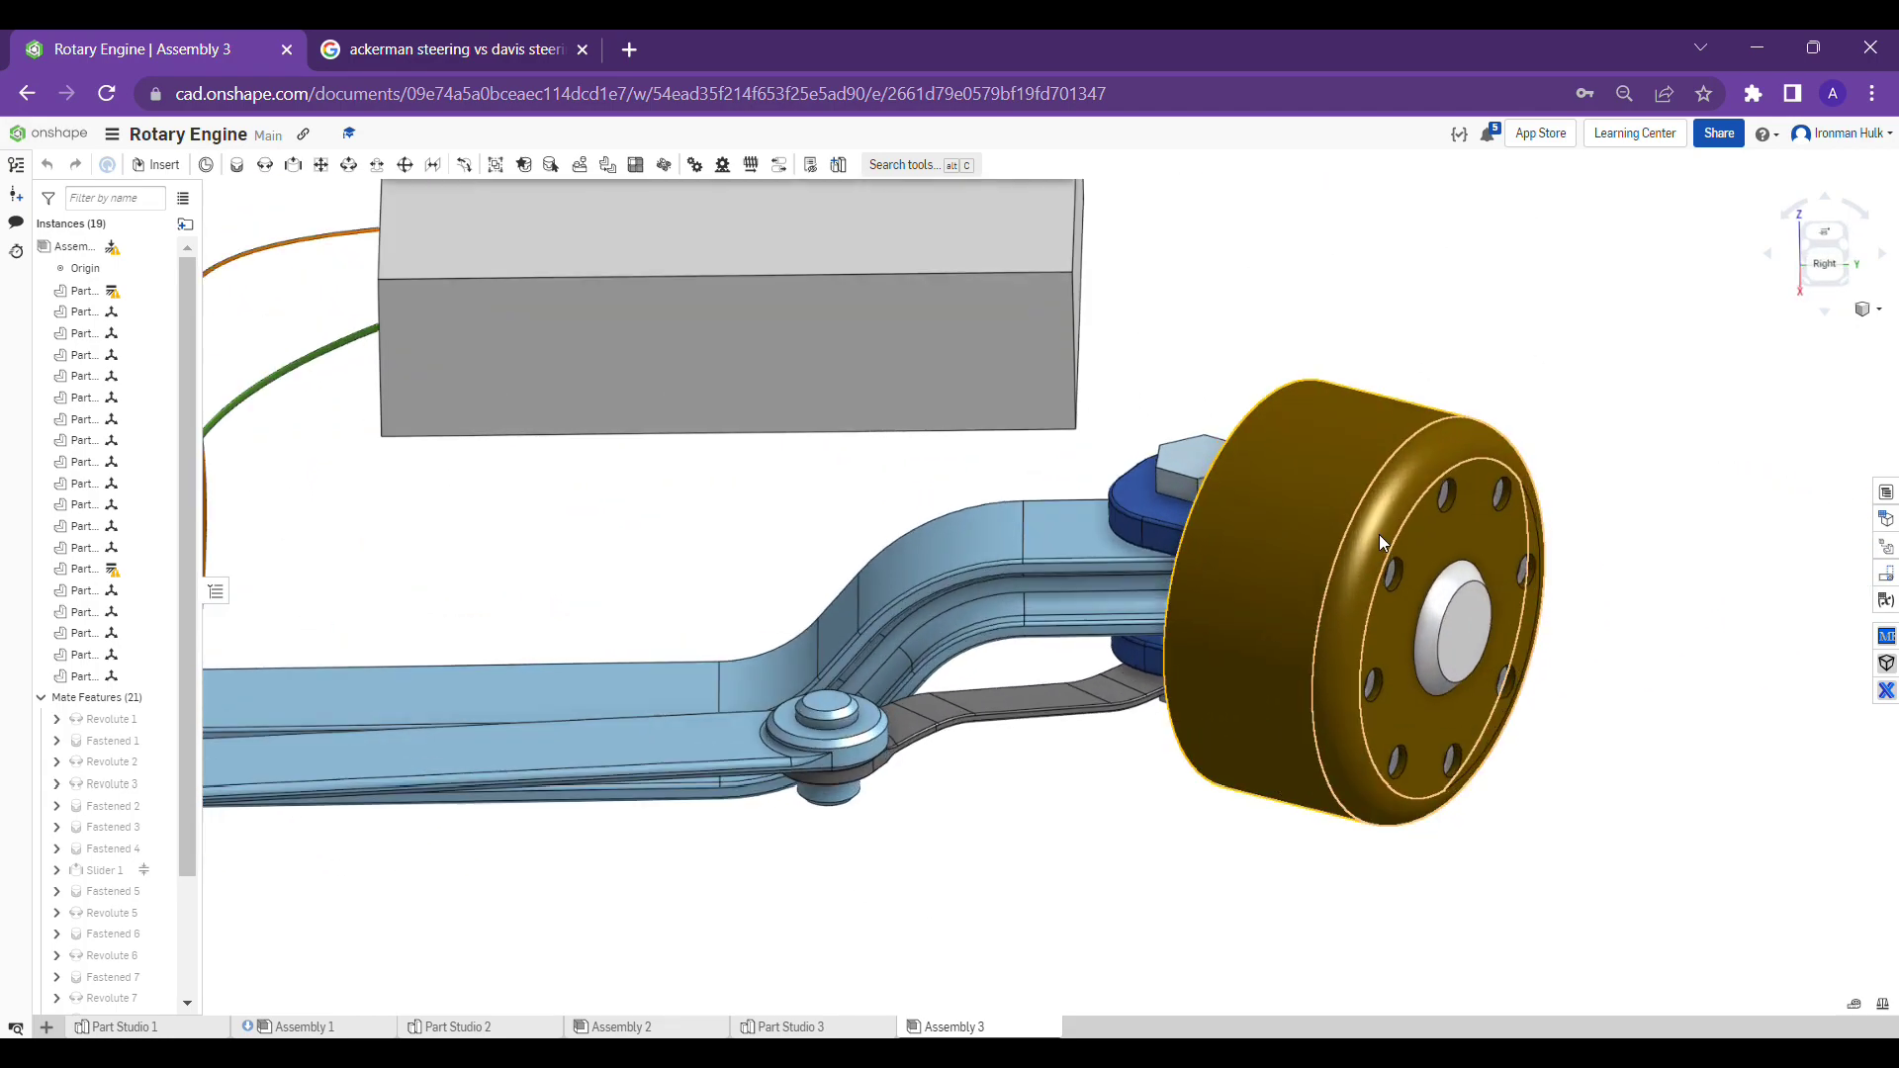
right_click_drag(1379, 534, 1500, 564)
scroll(1355, 524, "up", 3)
scroll(1353, 518, "down", 3)
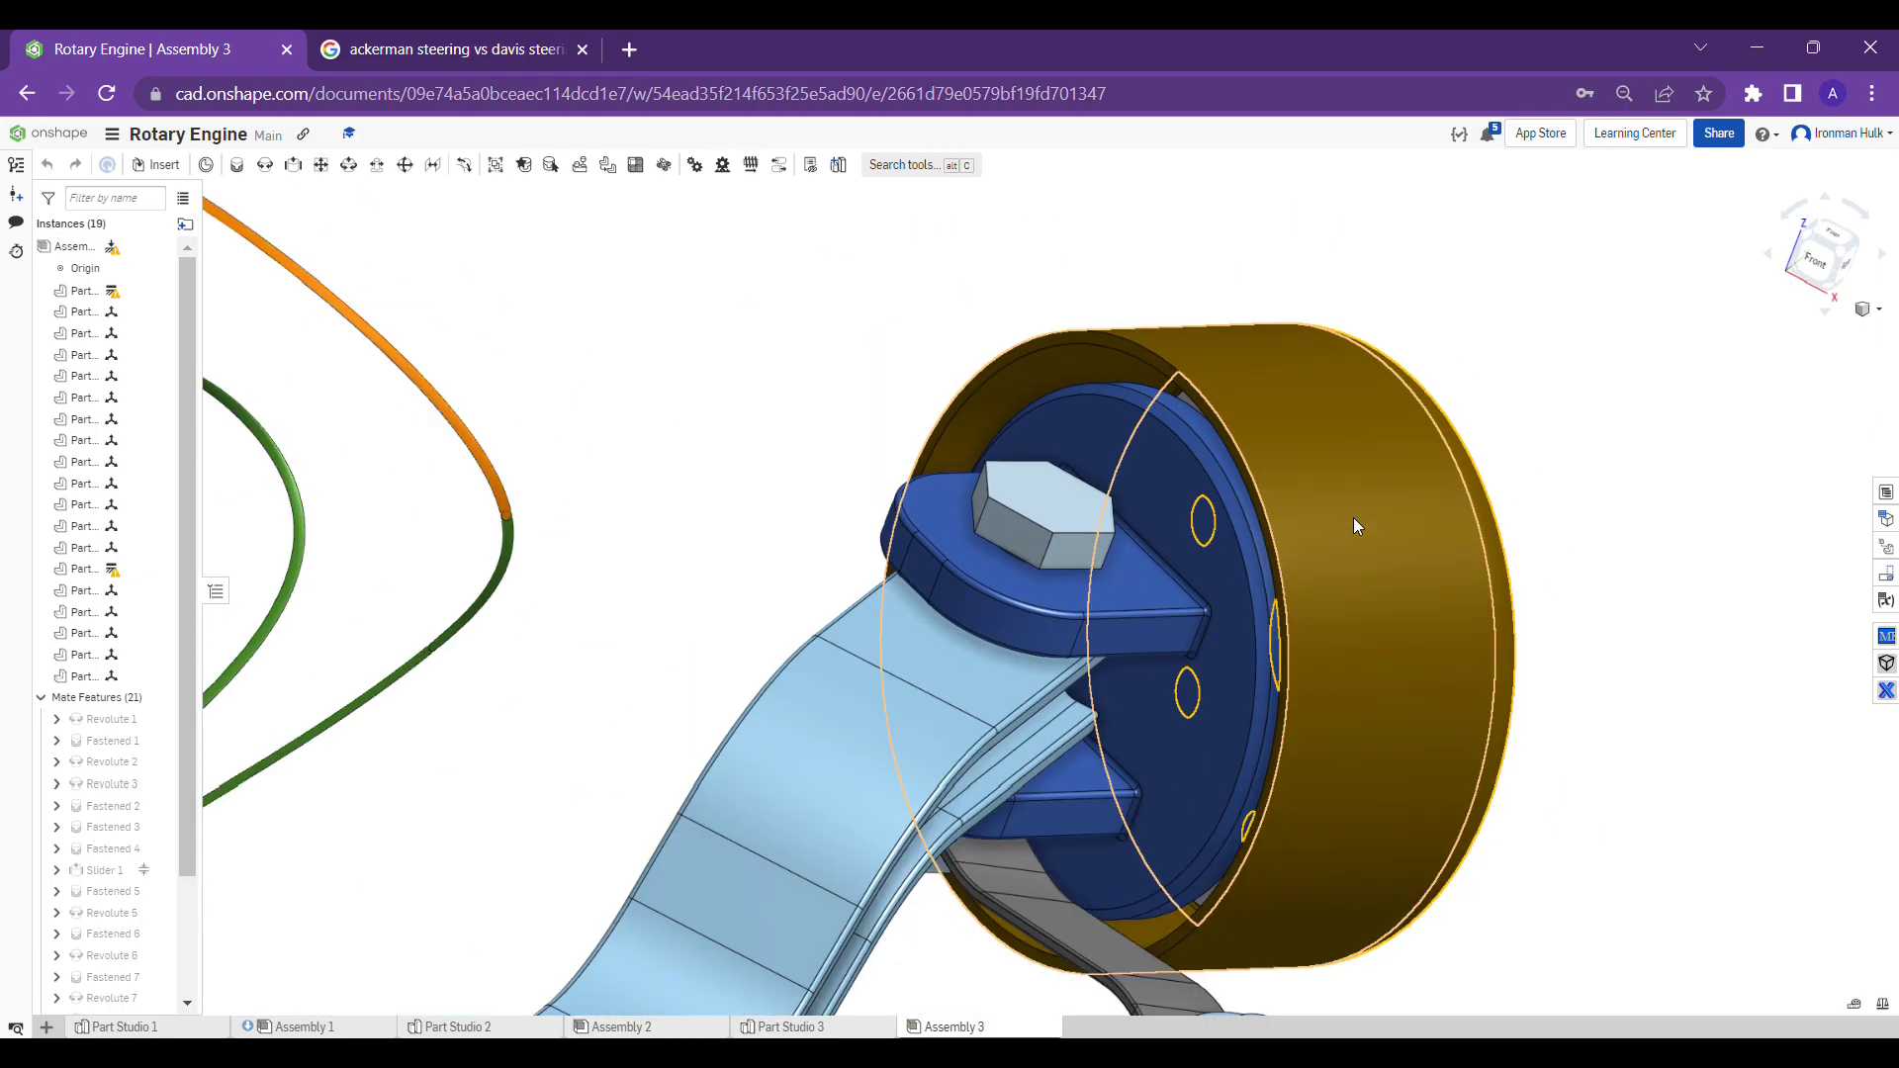
Make the brown hub drum temporarily transparent to inspect the spindle and hub parts inside it.
right_click_drag(1353, 518, 1250, 516)
right_click(1420, 518)
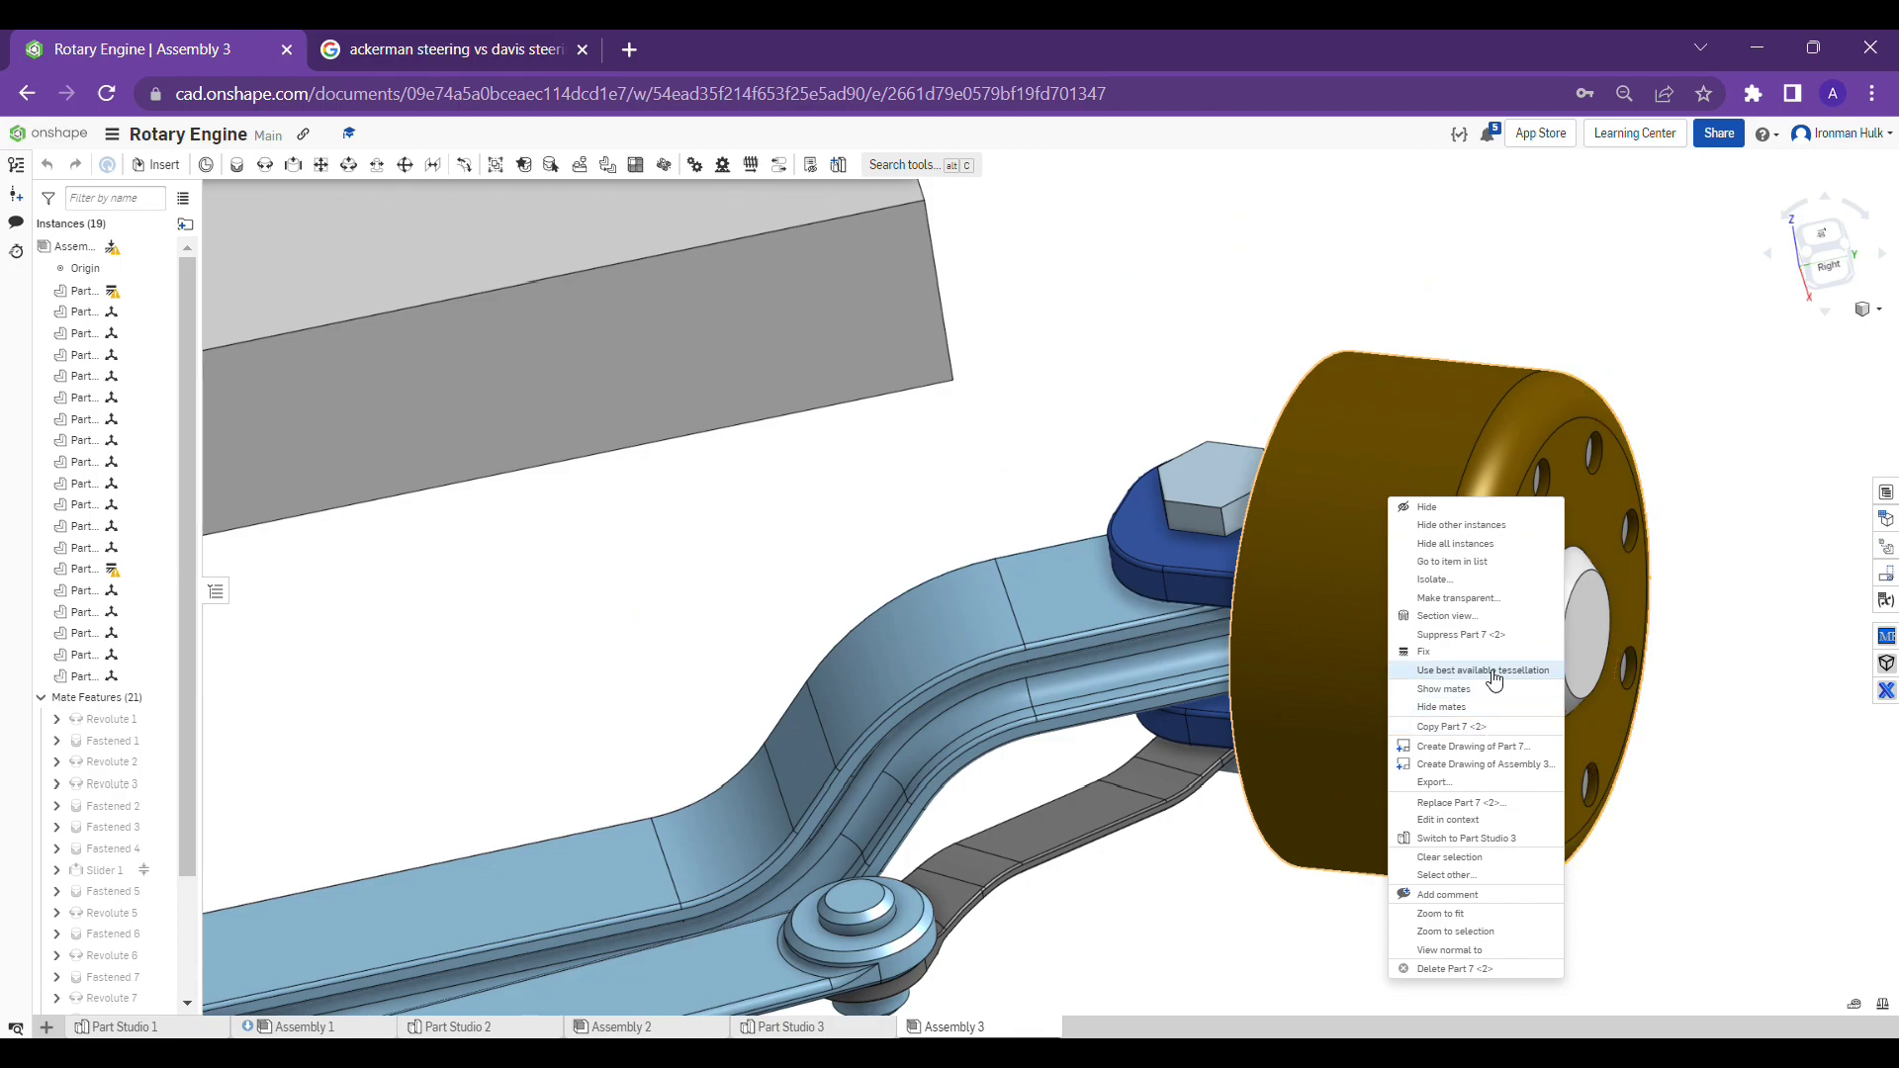
left_click(1490, 597)
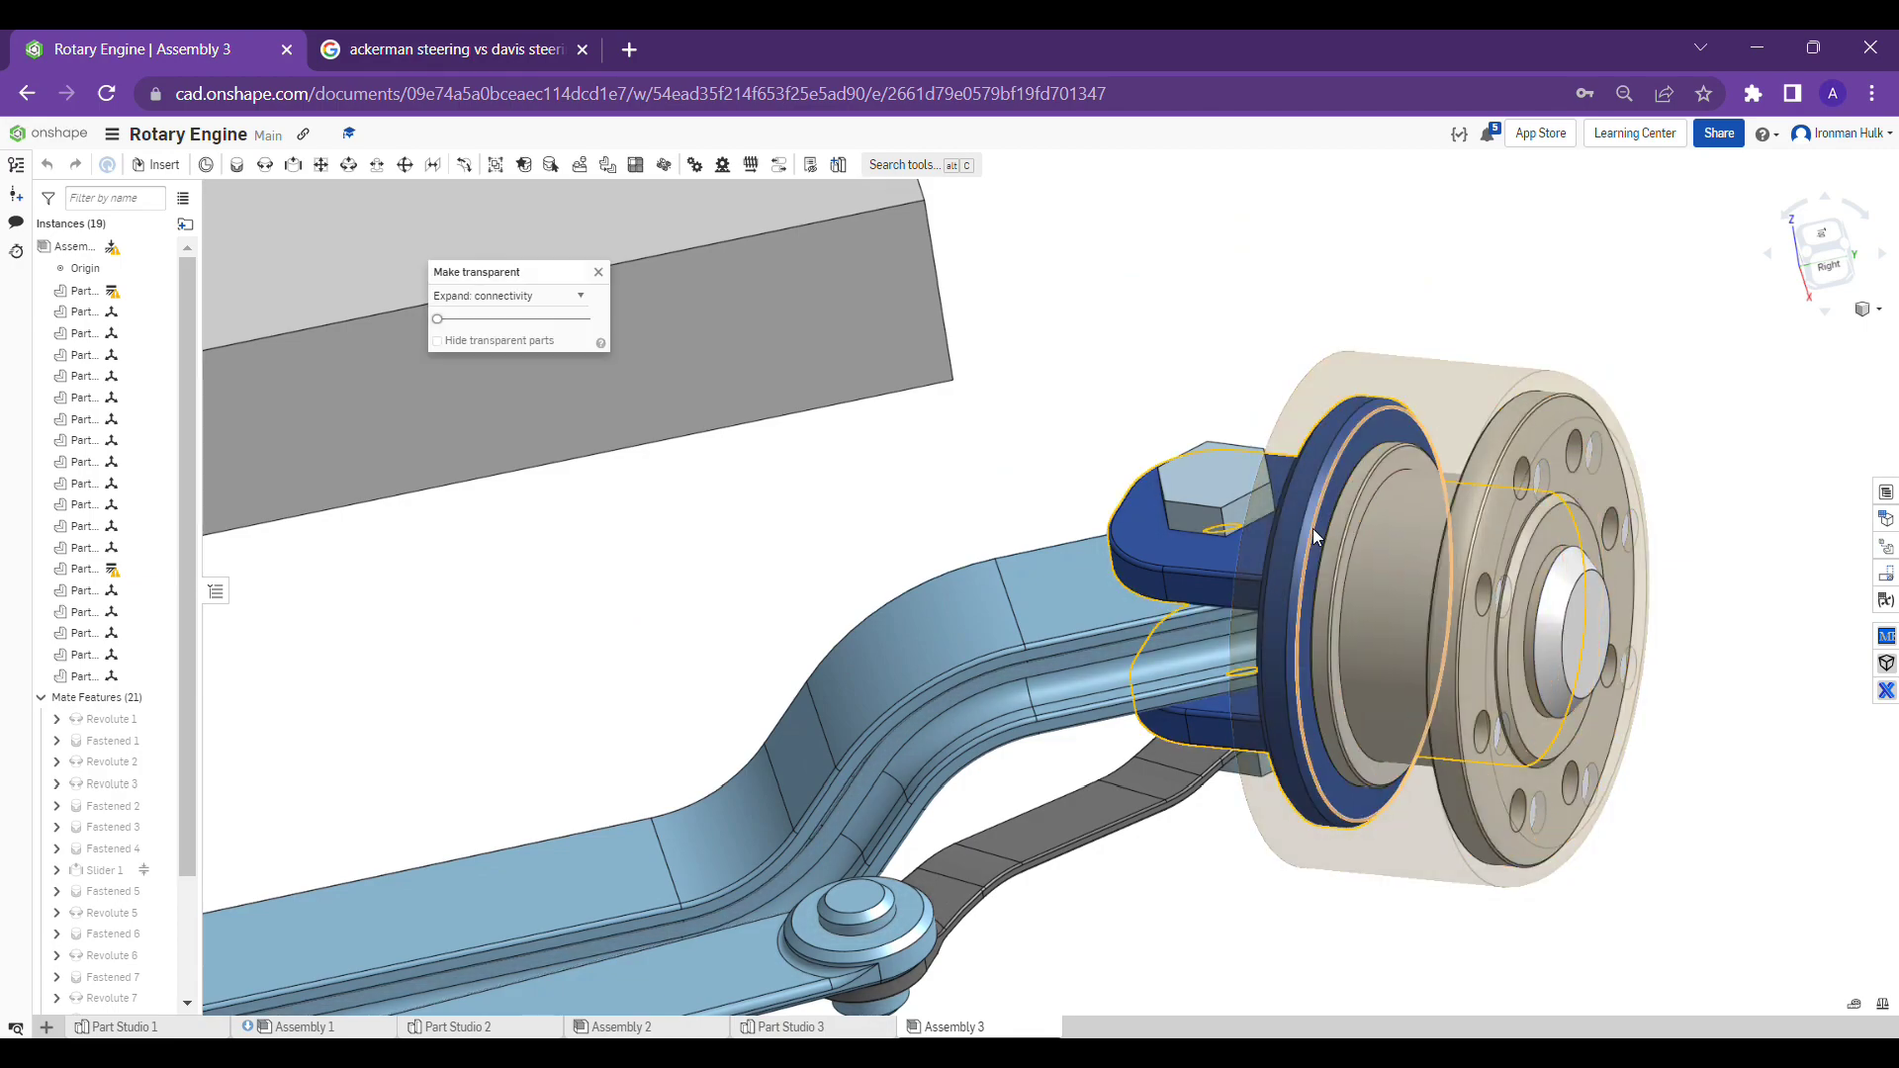
right_click_drag(1313, 528, 1521, 625)
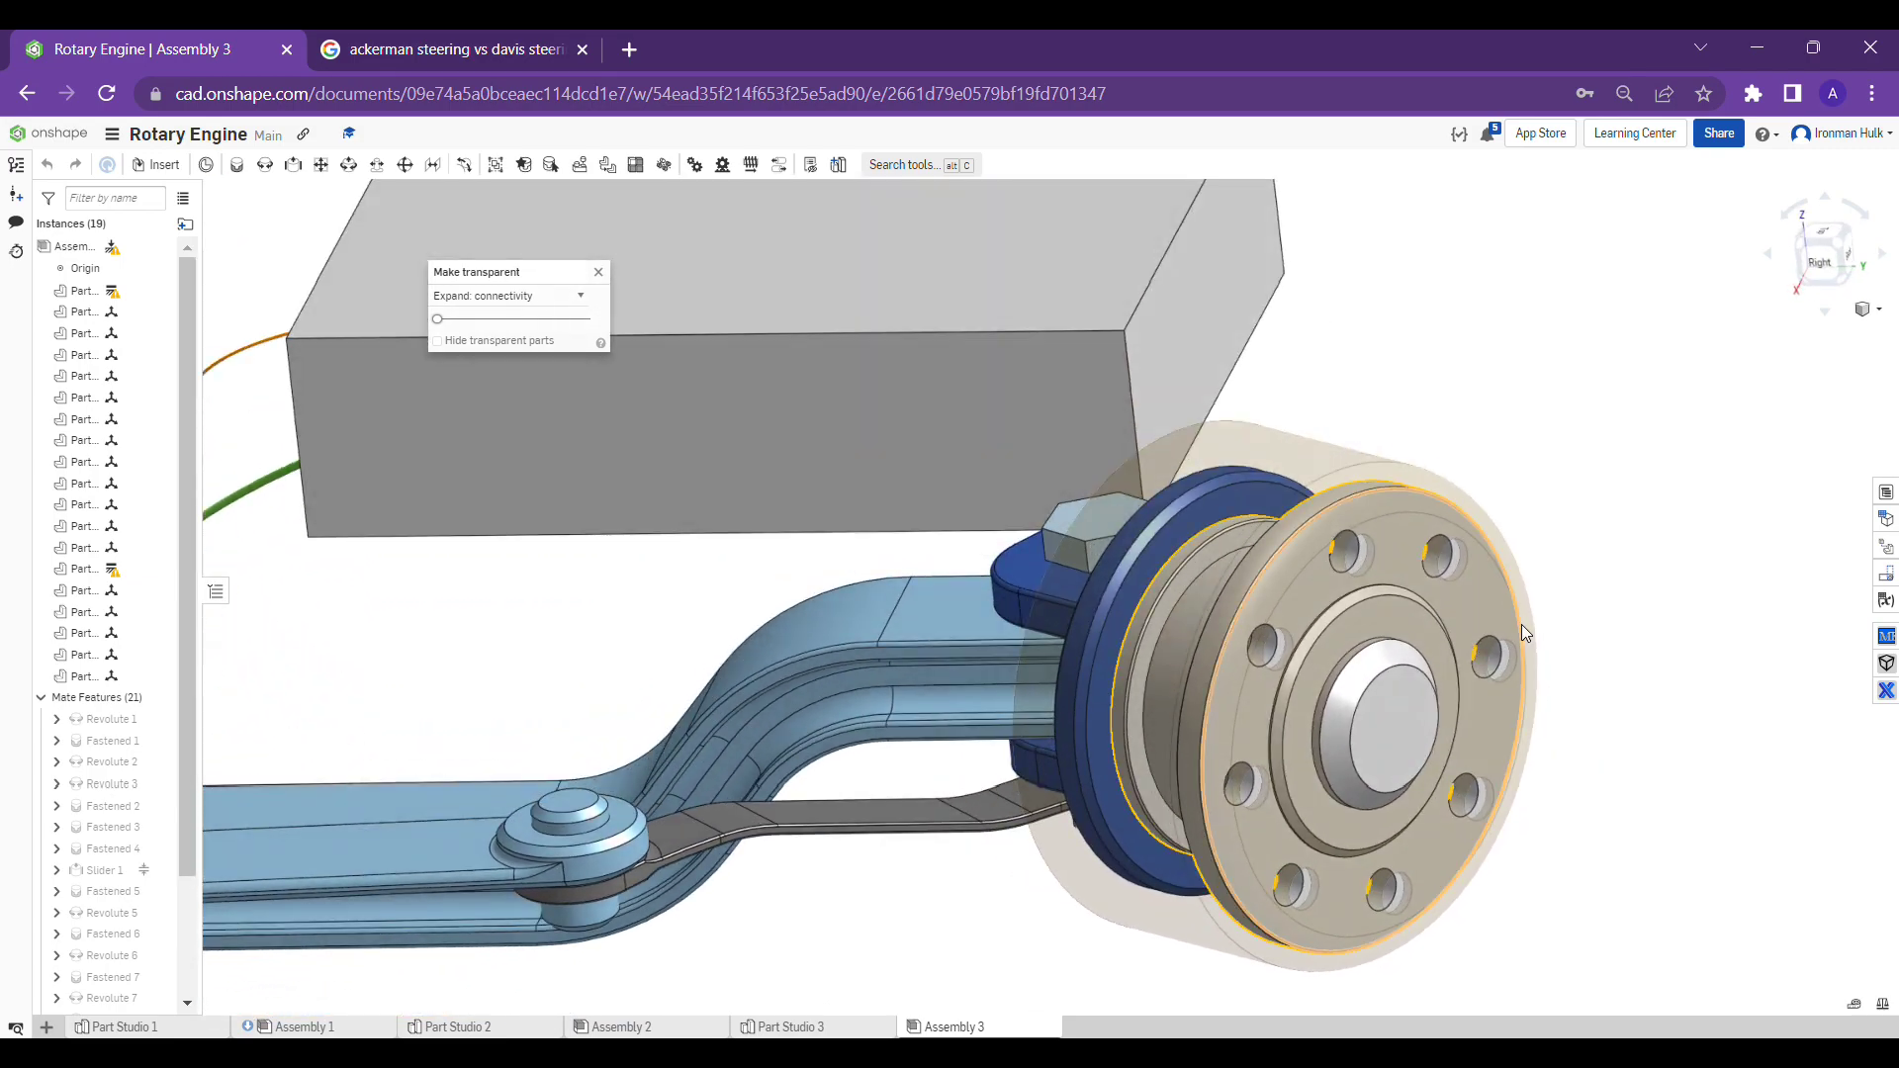
scroll(1498, 611, "down", 2)
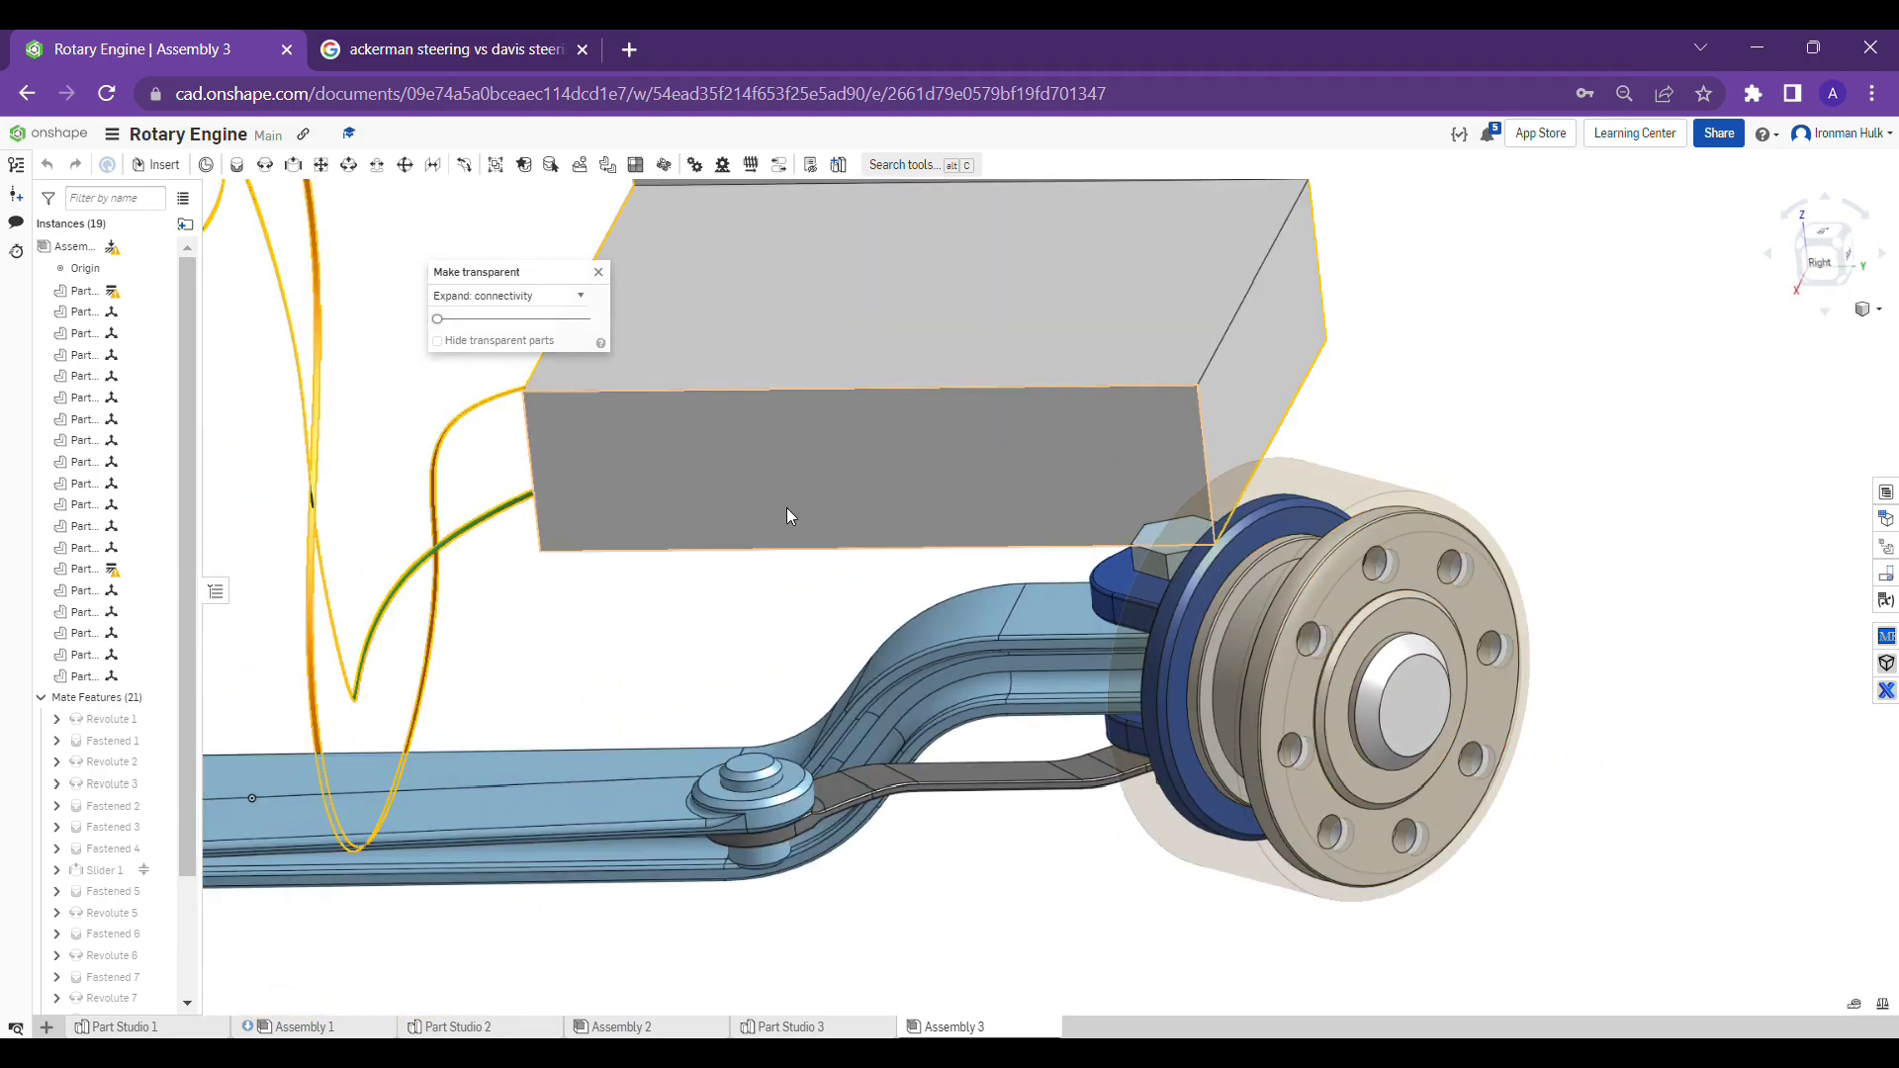
left_click(602, 272)
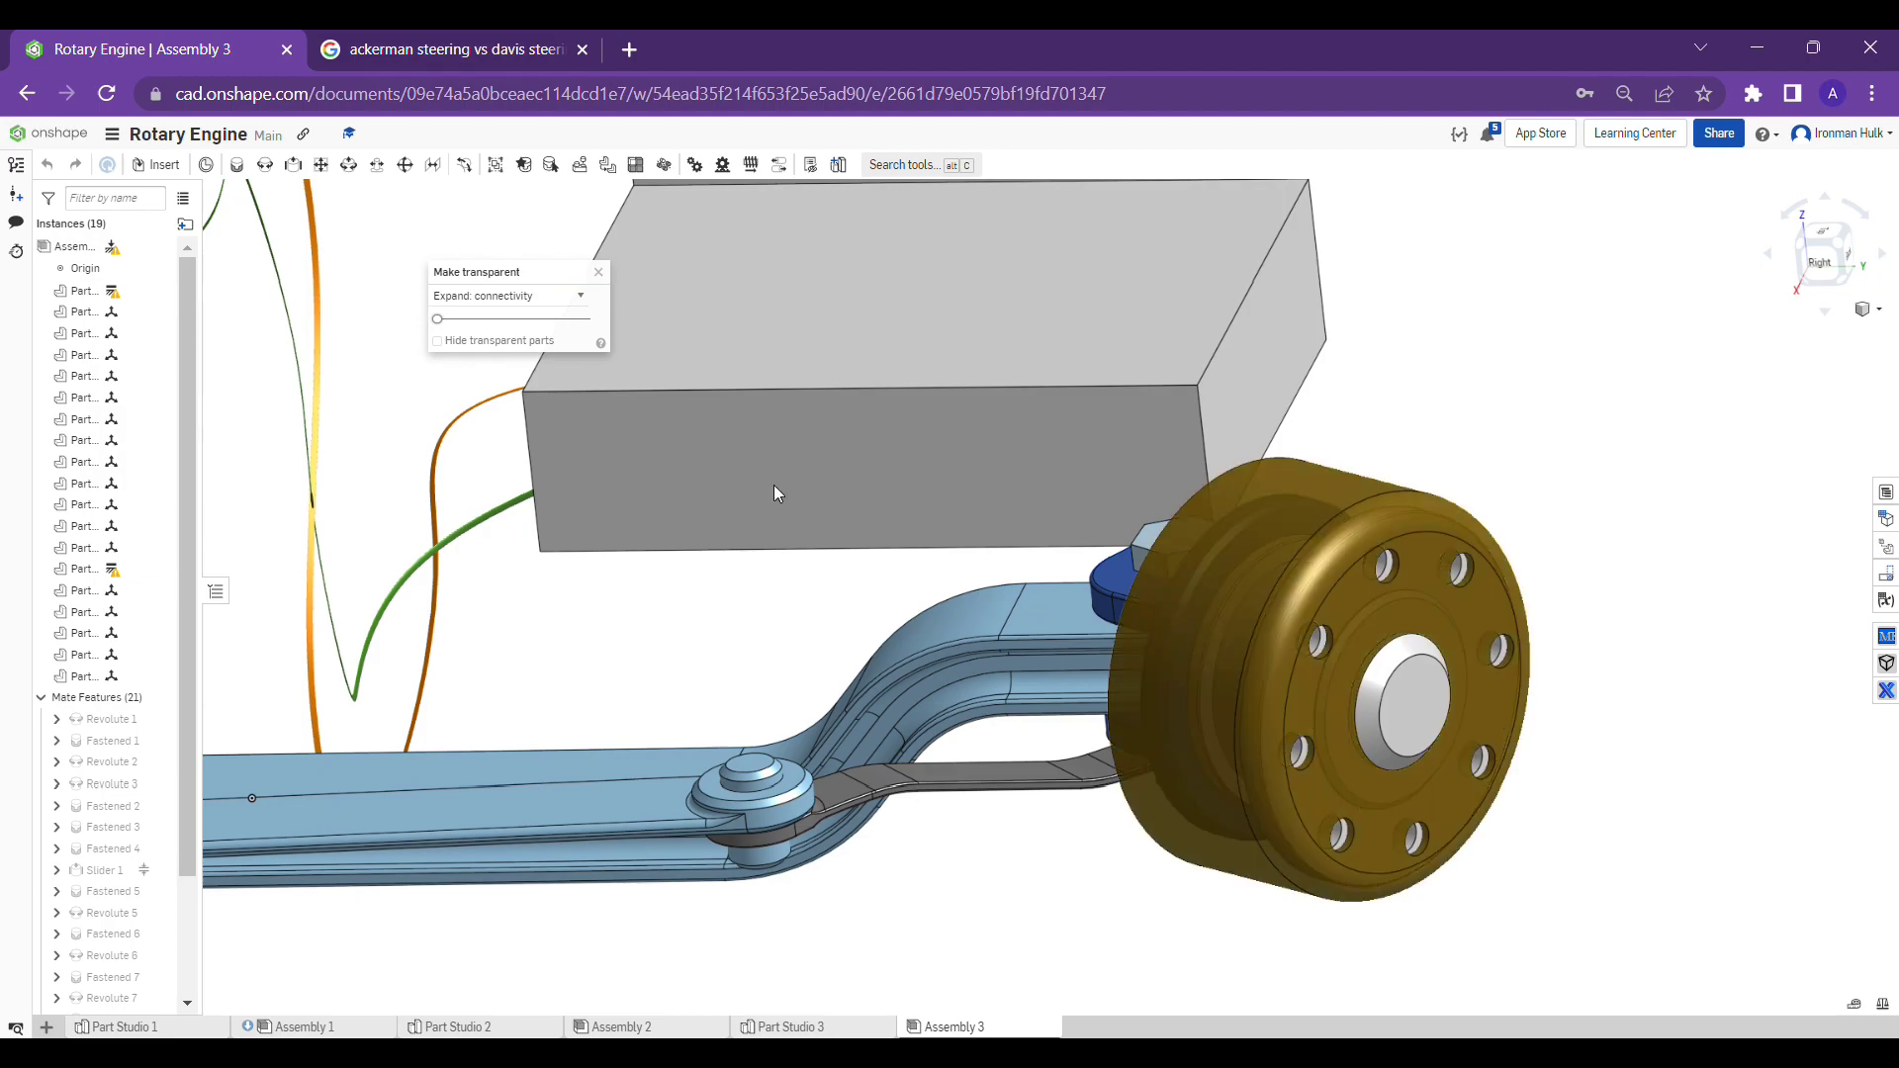
Examine the drum-side knuckle and its hex bolt, the axle beam, and the tie rod joining both steering arms.
right_click_drag(1161, 686, 1224, 709)
scroll(1070, 570, "up", 3)
scroll(1070, 570, "up", 1)
right_click_drag(1070, 570, 1096, 574)
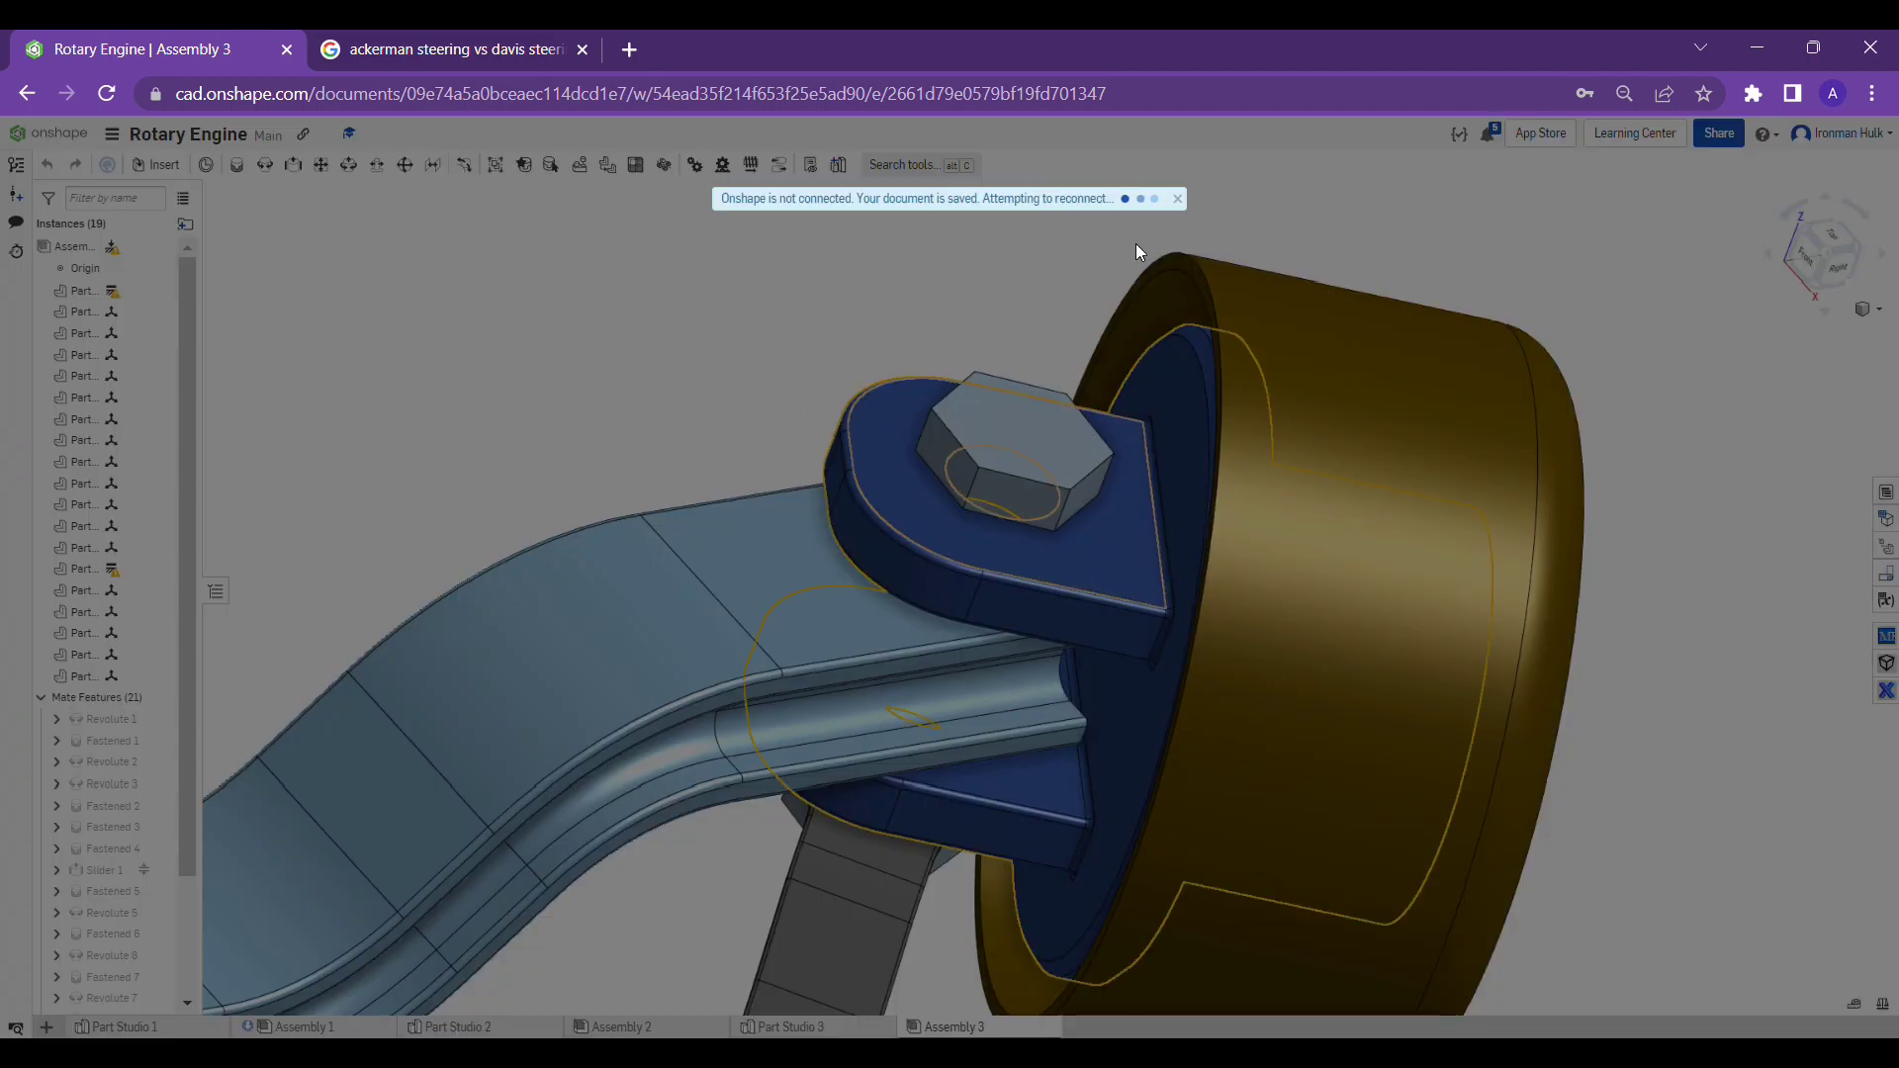
scroll(1046, 449, "down", 4)
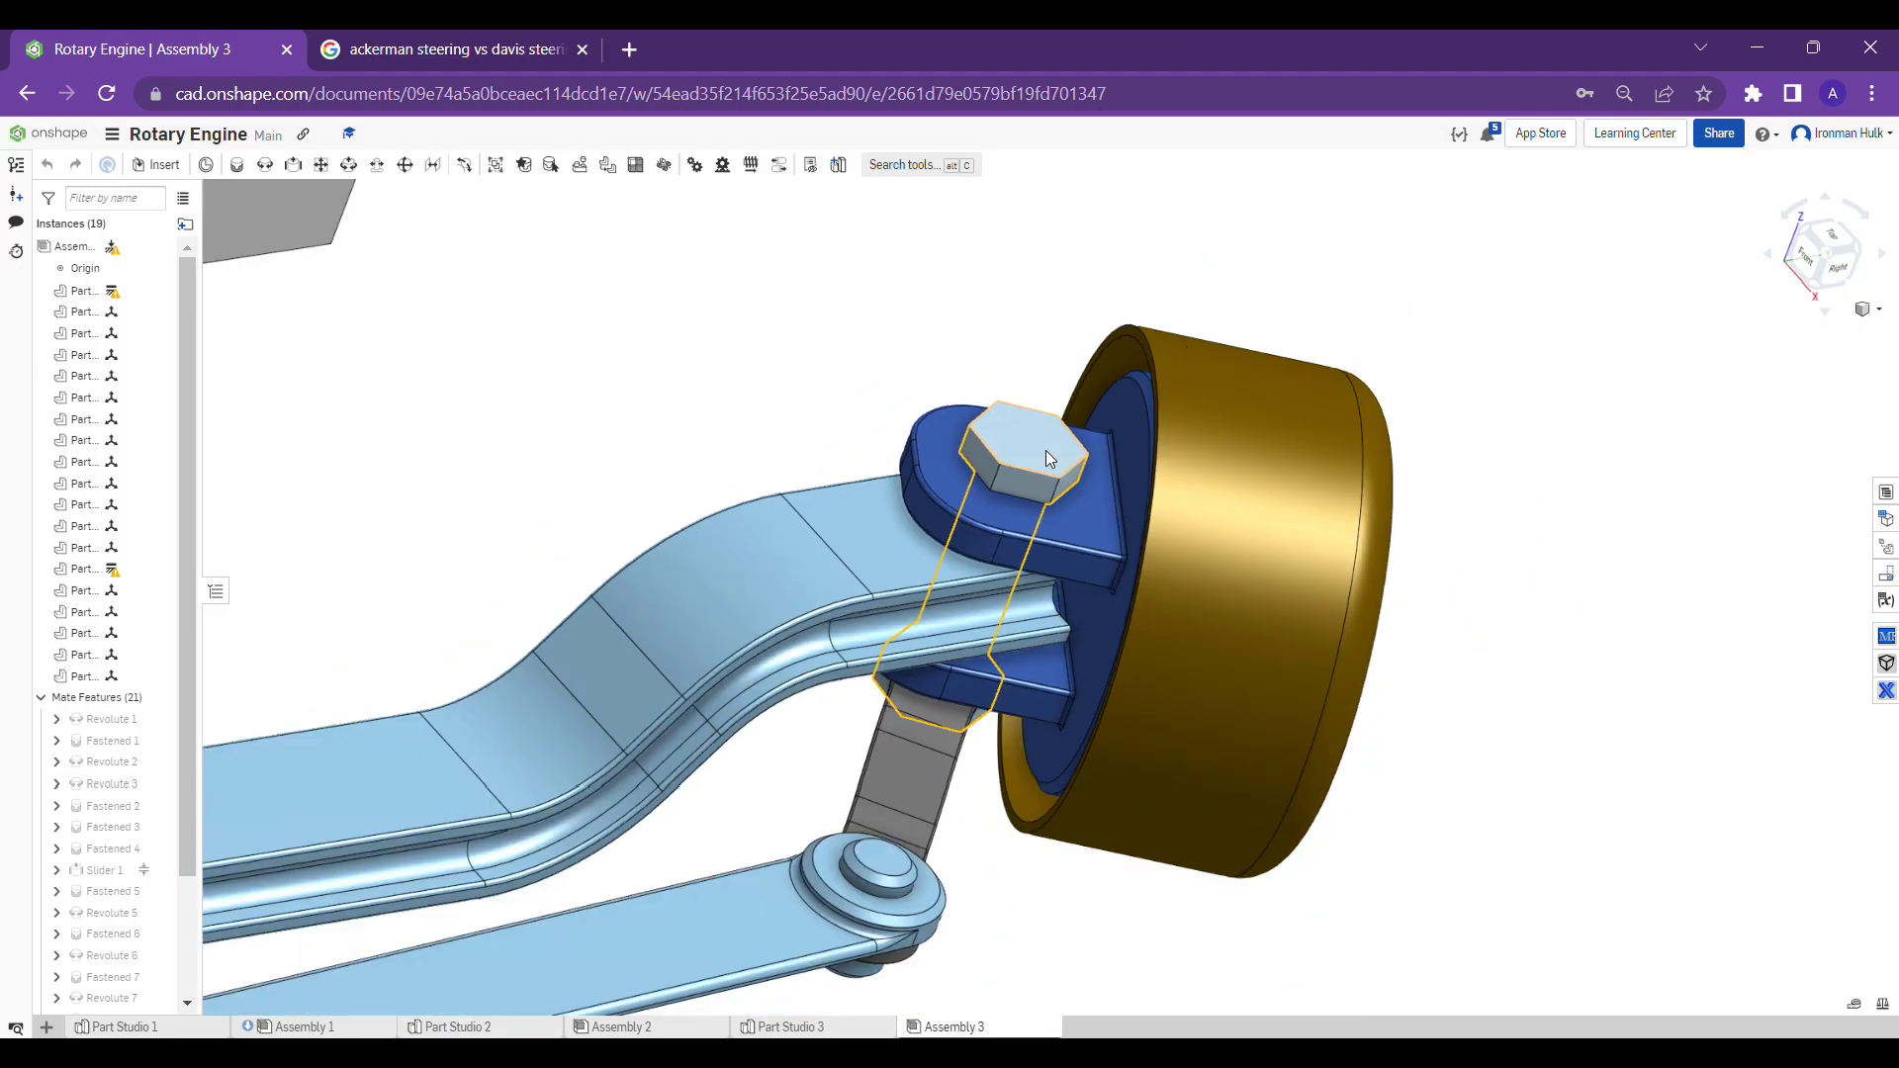
mouse_move(1009, 502)
right_mouse_down()
mouse_move(999, 464)
mouse_move(987, 527)
right_mouse_up()
scroll(807, 568, "down", 4)
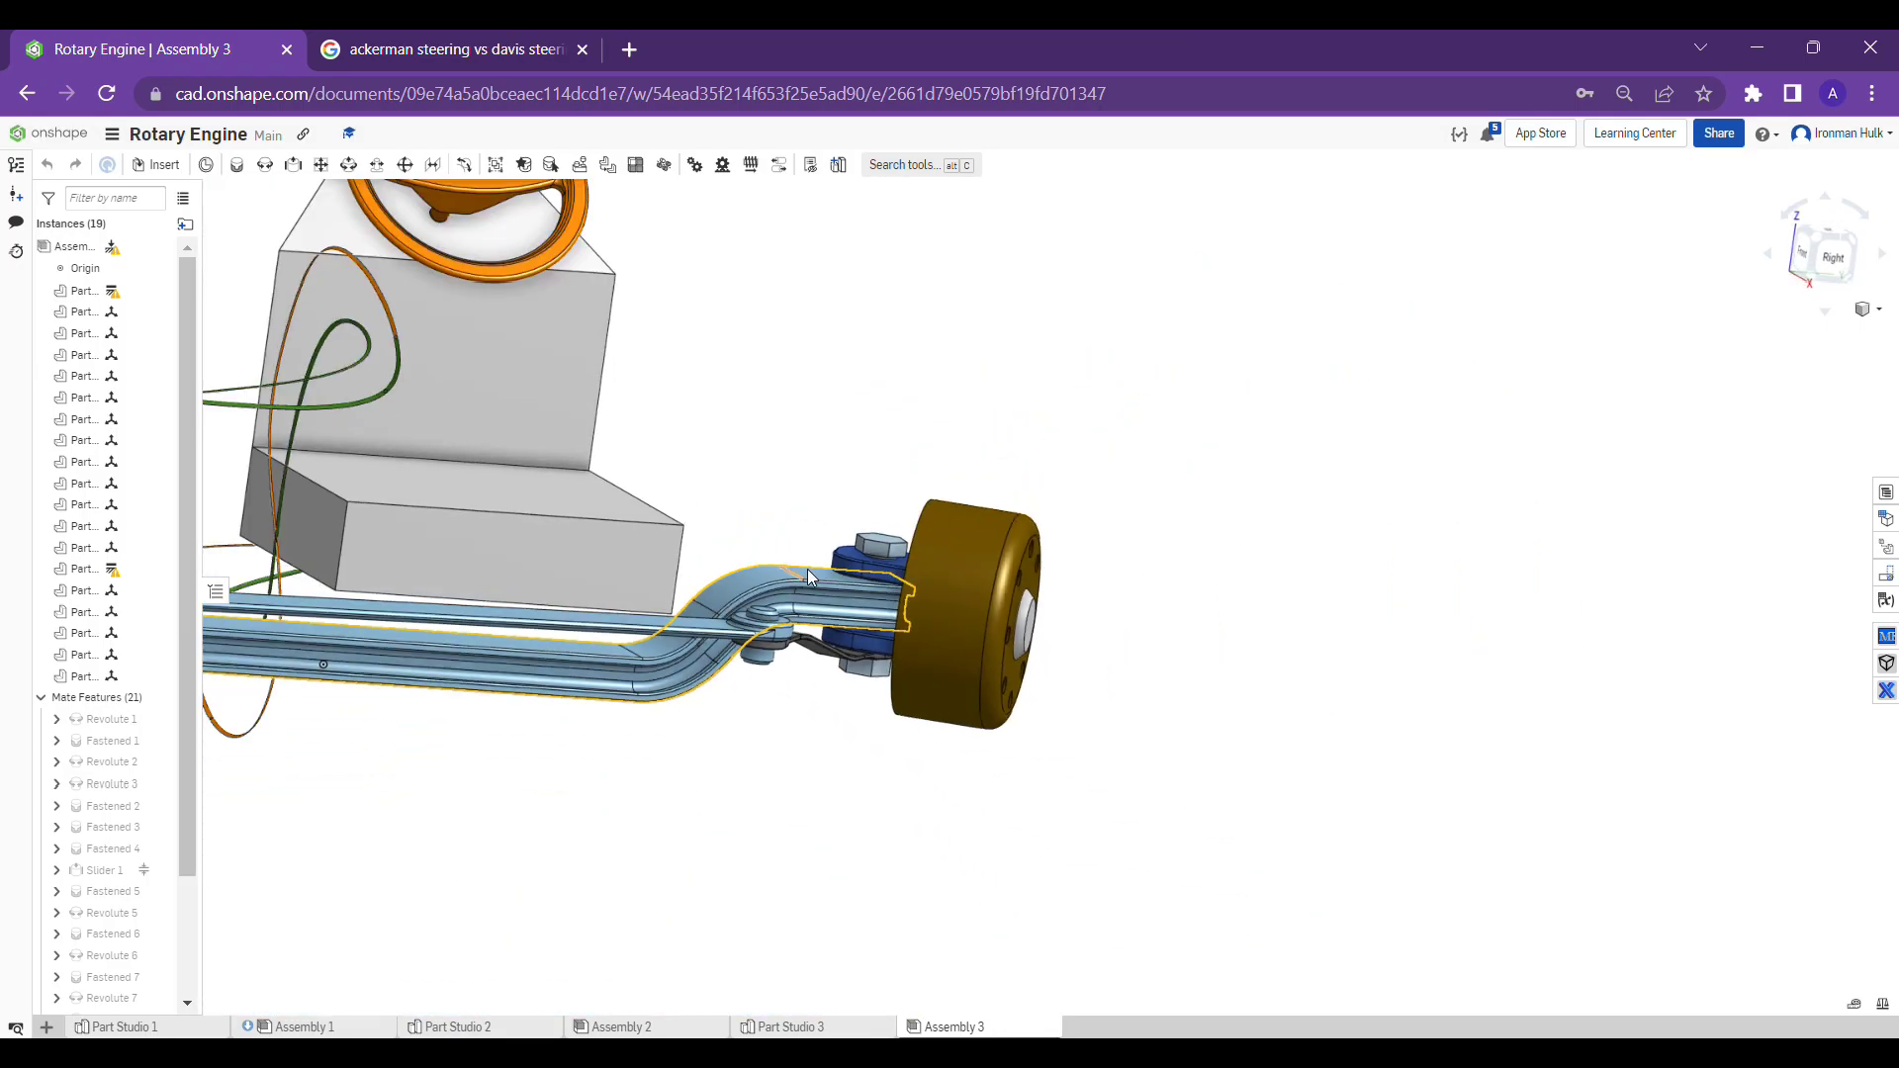
right_click_drag(809, 568, 757, 629)
right_click_drag(532, 821, 874, 670)
scroll(1098, 627, "down", 5)
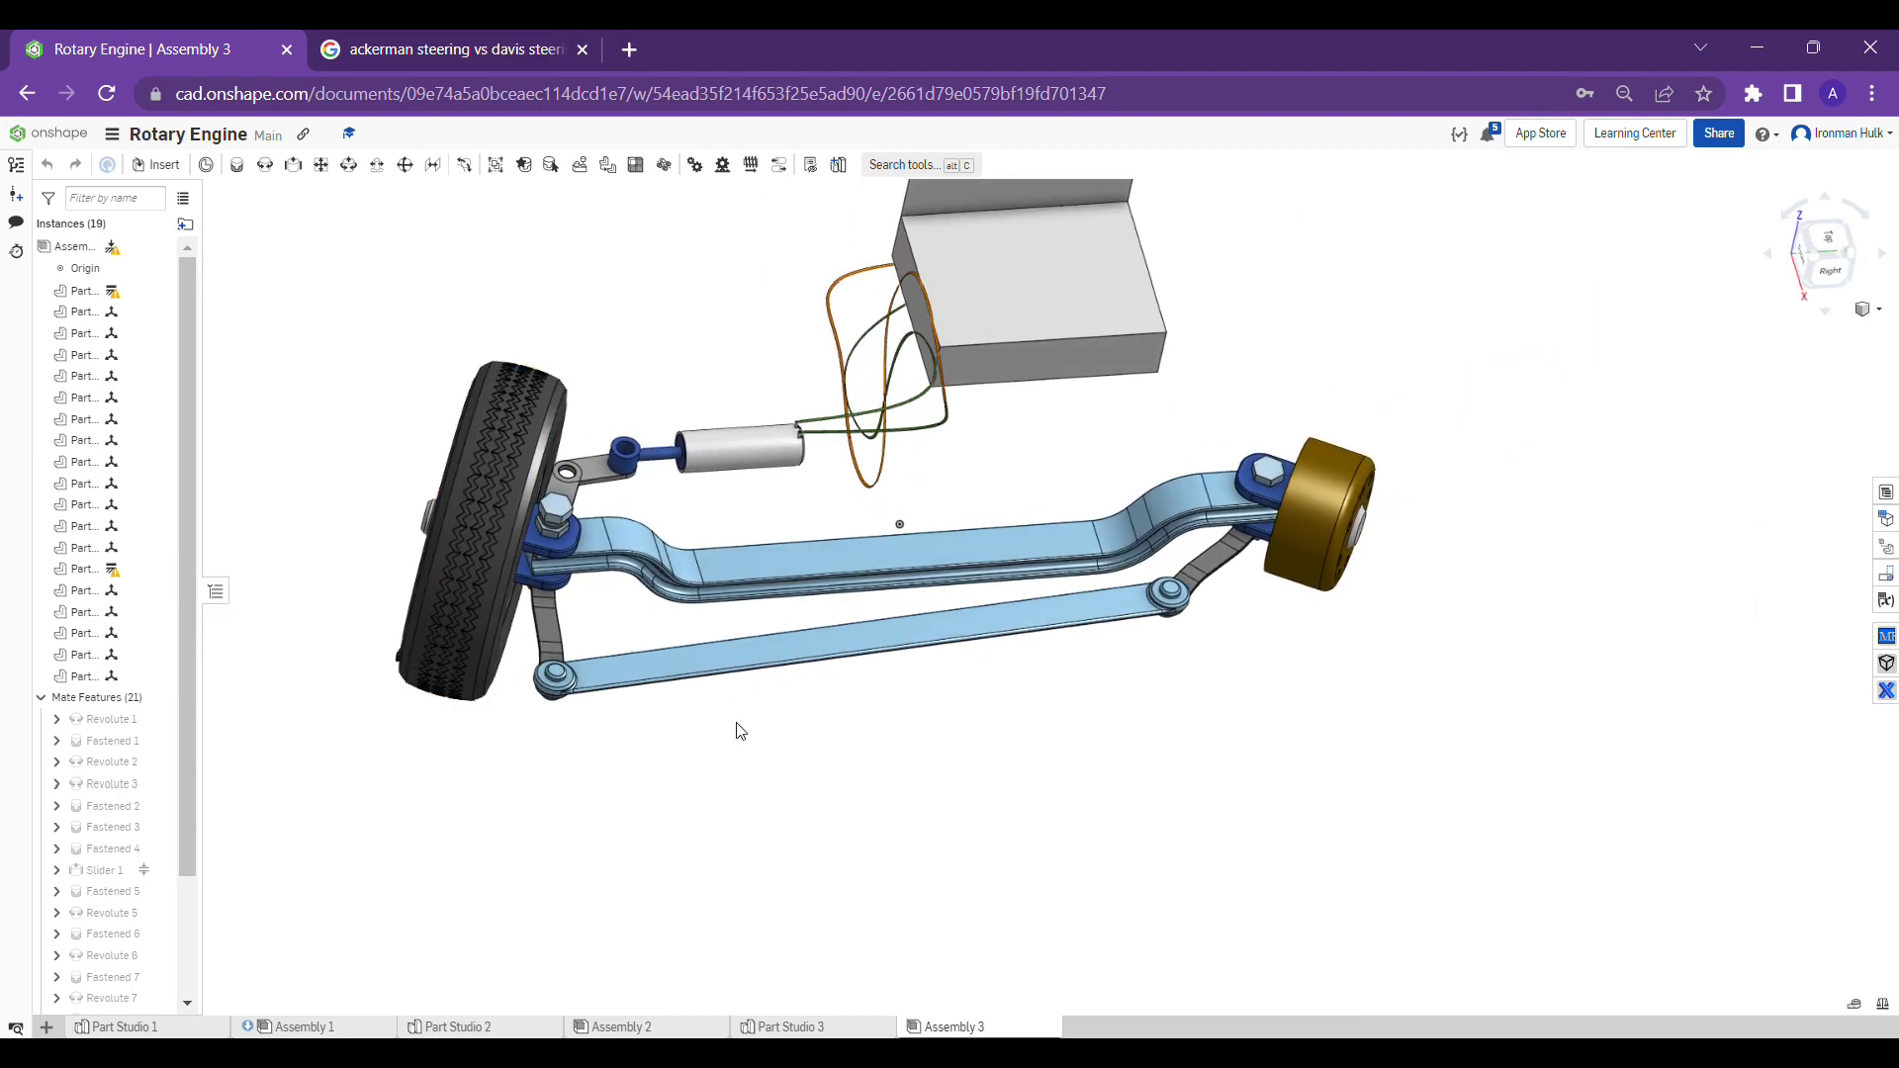
scroll(547, 644, "up", 4)
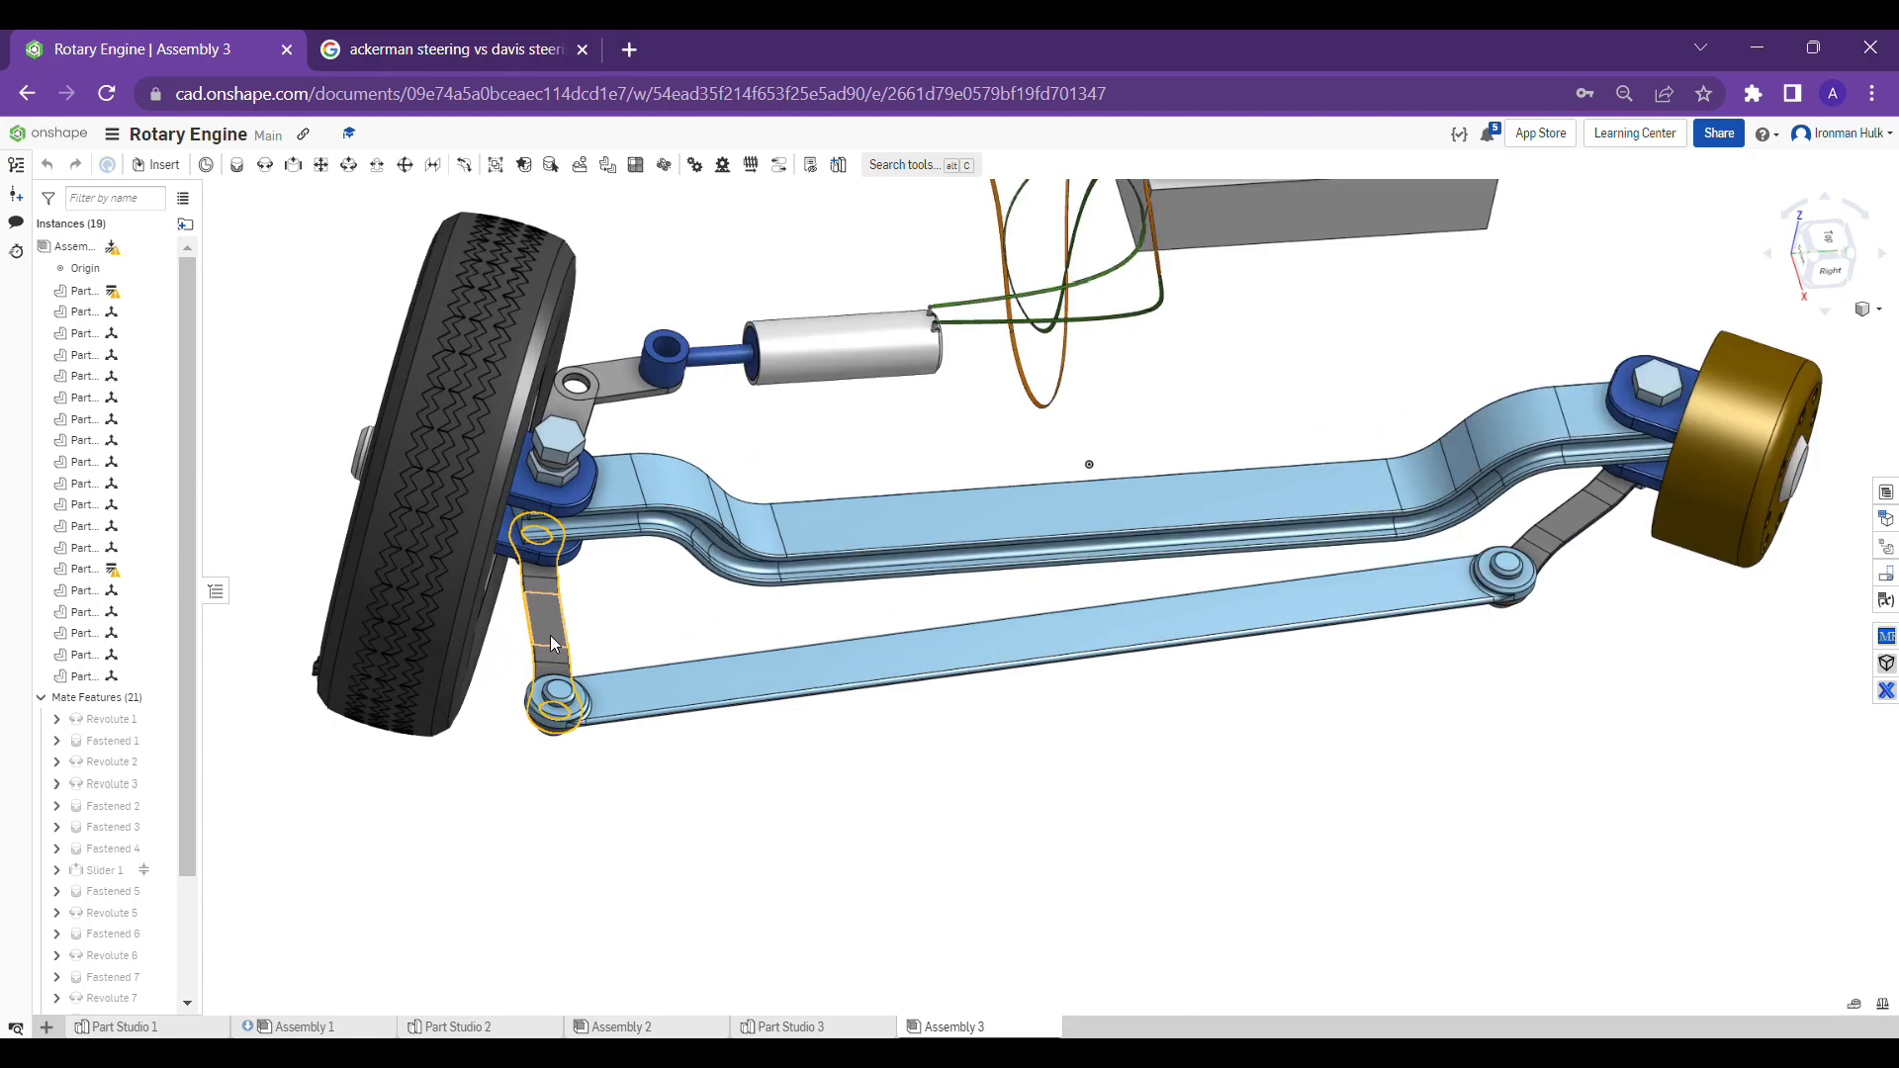
scroll(1579, 534, "down", 2)
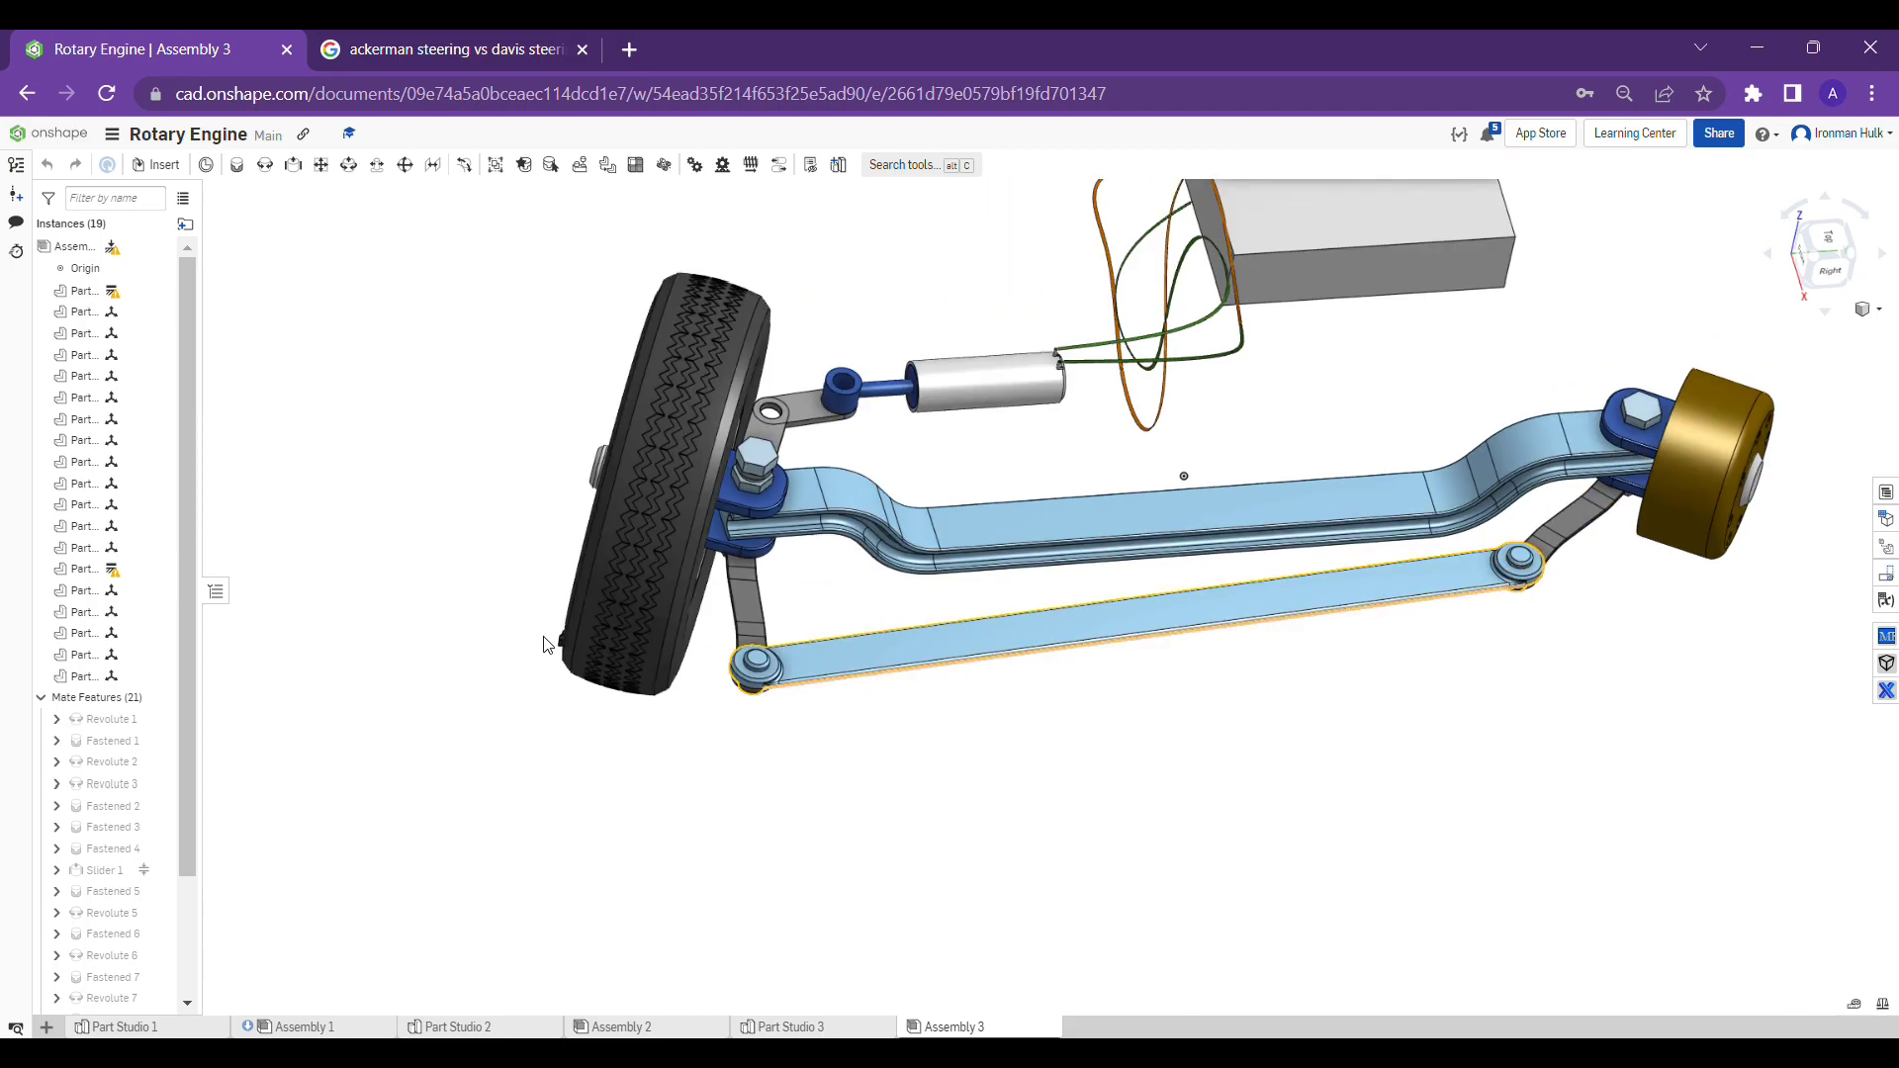
right_click_drag(731, 648, 724, 556)
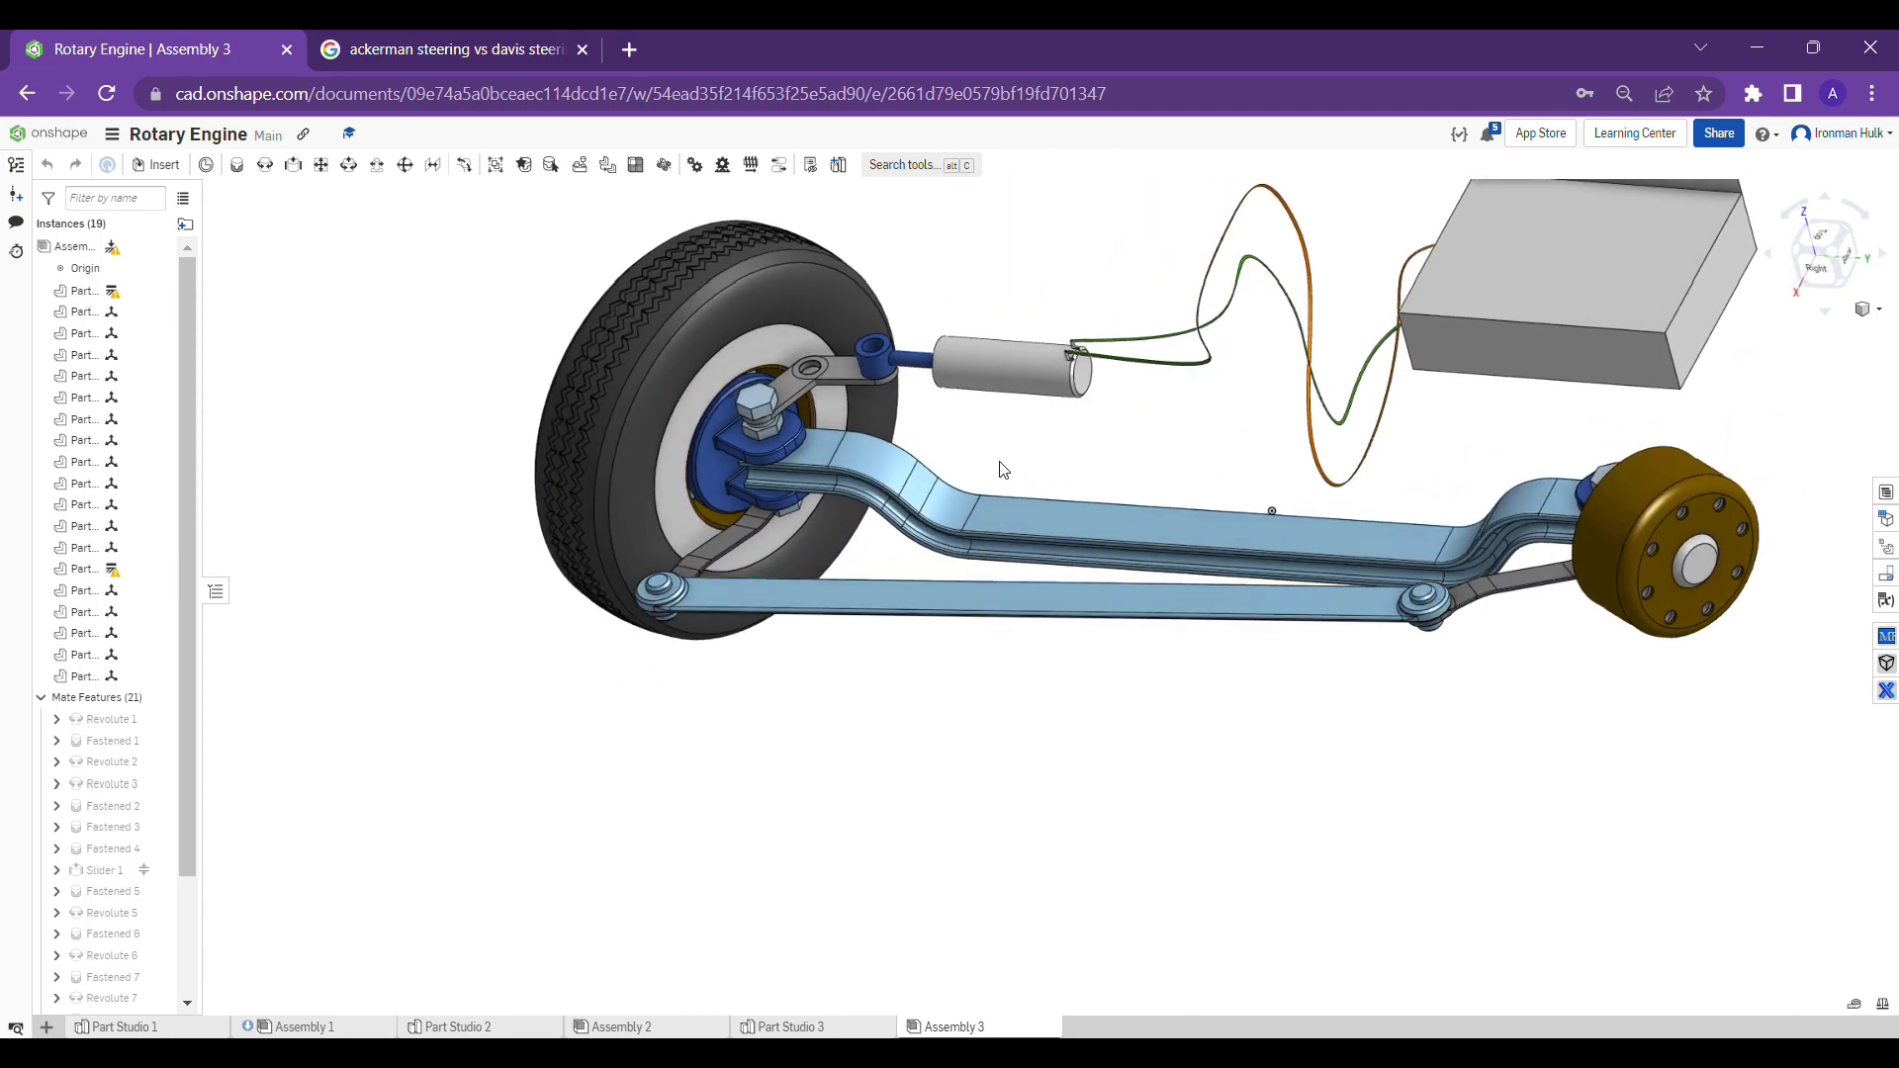
Examine the tyre-side knuckle, its linkage arms and the hydraulic cylinder rod connected to them.
scroll(999, 471, "up", 2)
middle_click_drag(1054, 501, 1009, 619)
scroll(1009, 619, "up", 2)
mouse_move(1004, 524)
right_mouse_down()
mouse_move(1058, 496)
mouse_move(1037, 536)
right_mouse_up()
scroll(735, 563, "up", 3)
mouse_move(735, 564)
right_mouse_down()
mouse_move(822, 519)
mouse_move(747, 567)
right_mouse_up()
scroll(751, 565, "down", 3)
scroll(542, 662, "up", 3)
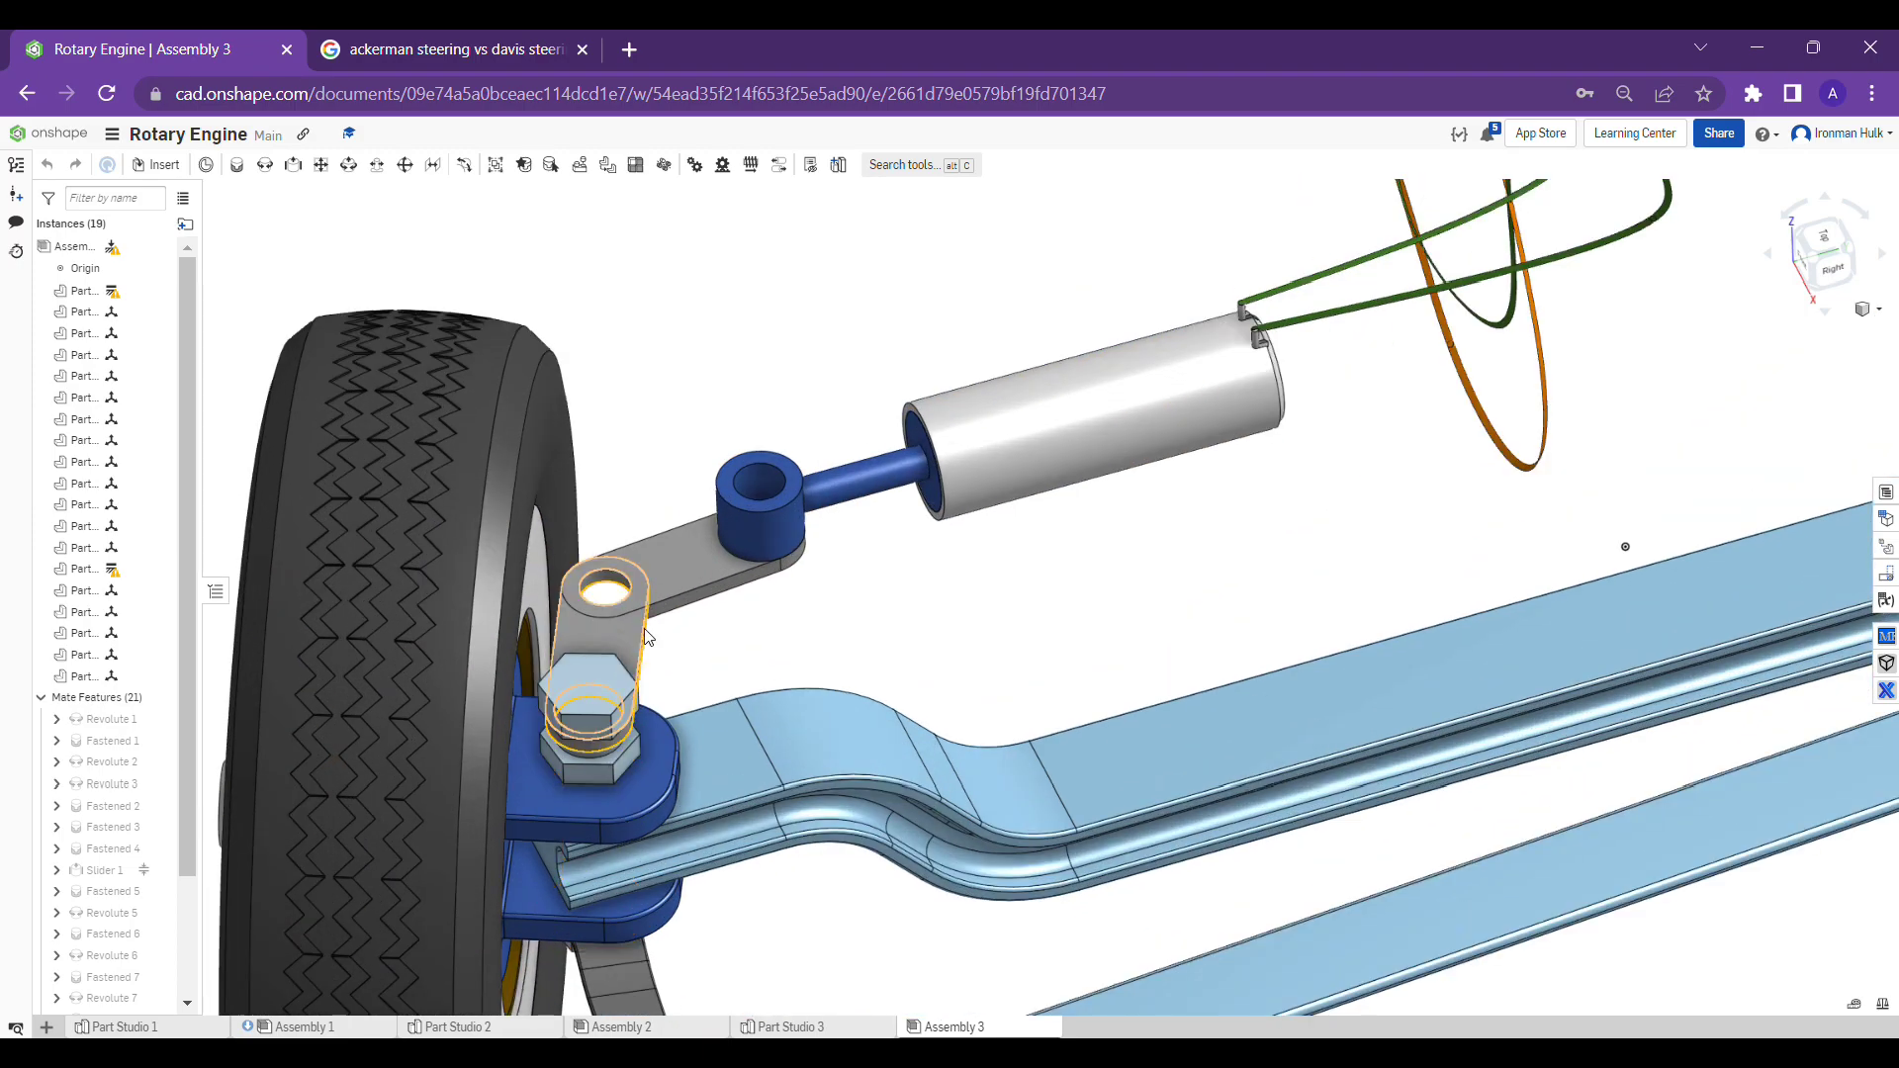
right_click_drag(568, 665, 615, 609)
scroll(633, 666, "down", 3)
scroll(633, 667, "up", 5)
scroll(732, 584, "down", 3)
scroll(767, 564, "down", 2)
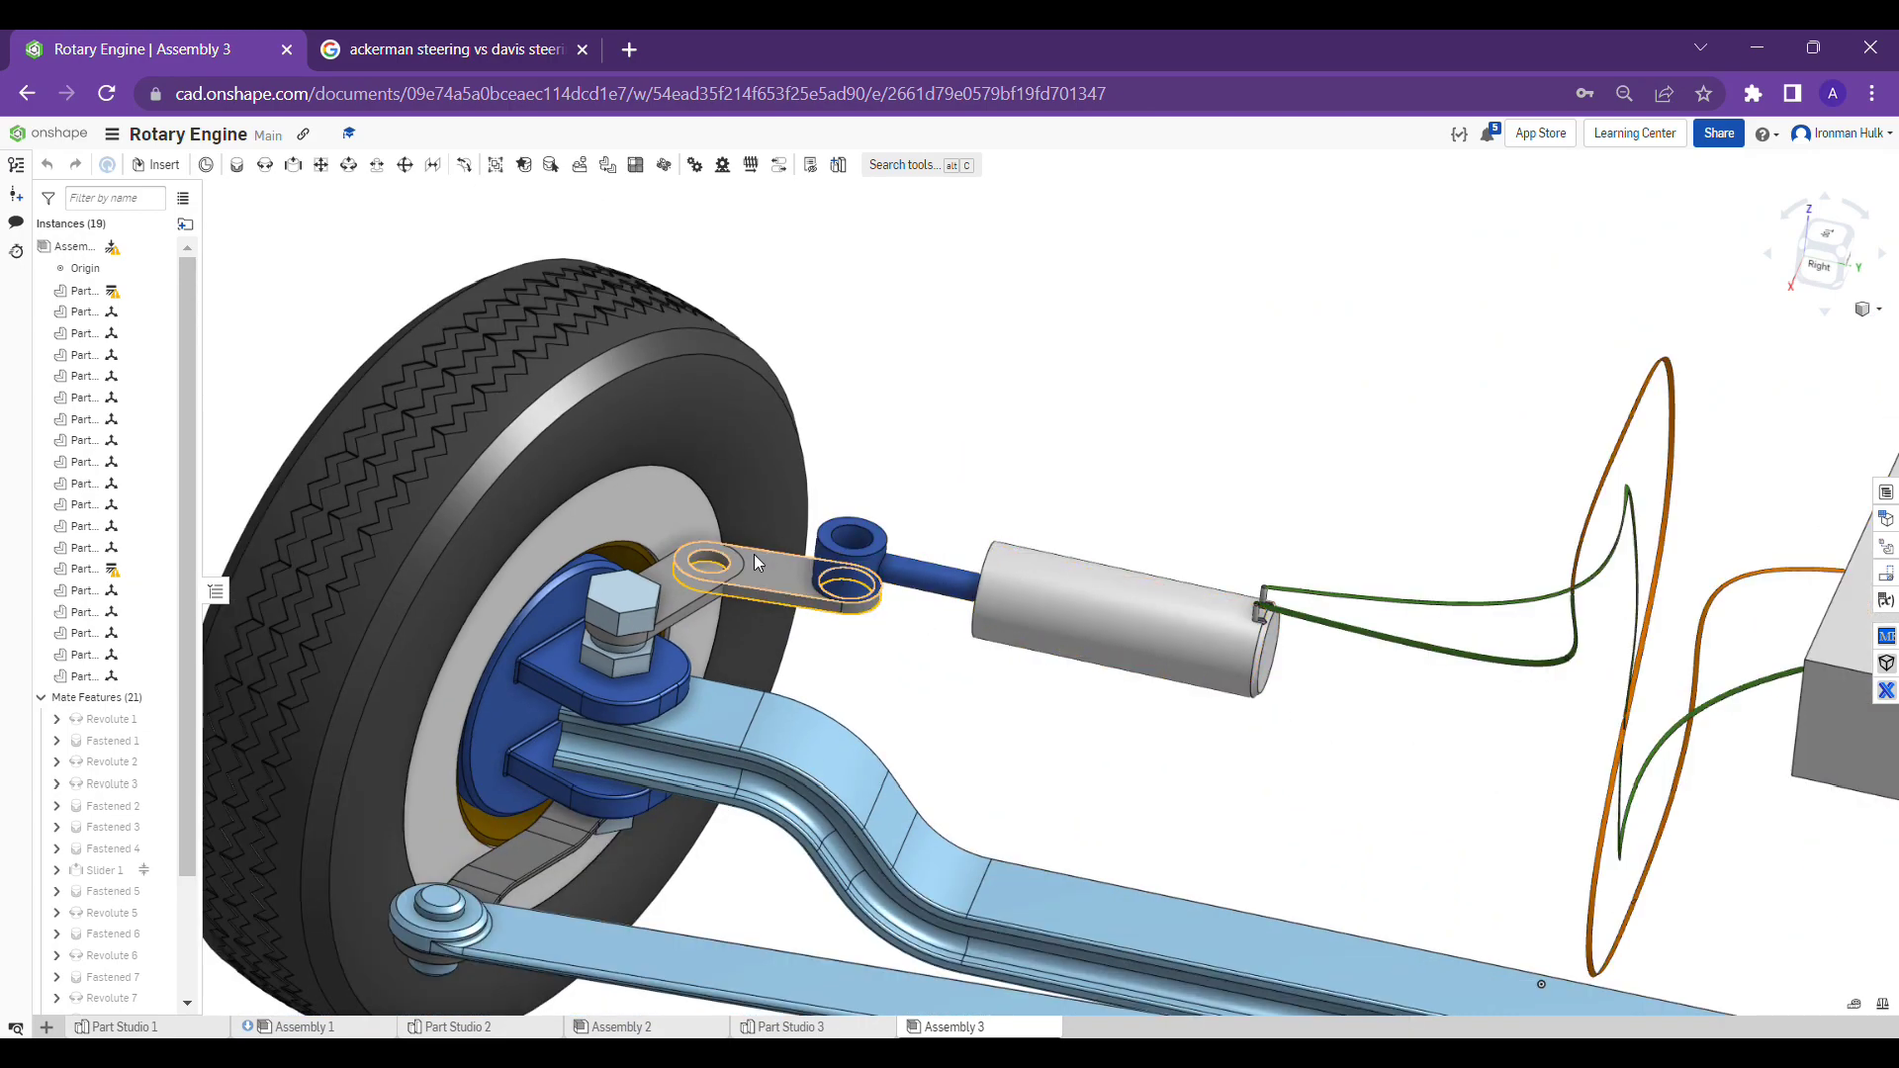
scroll(741, 572, "down", 3)
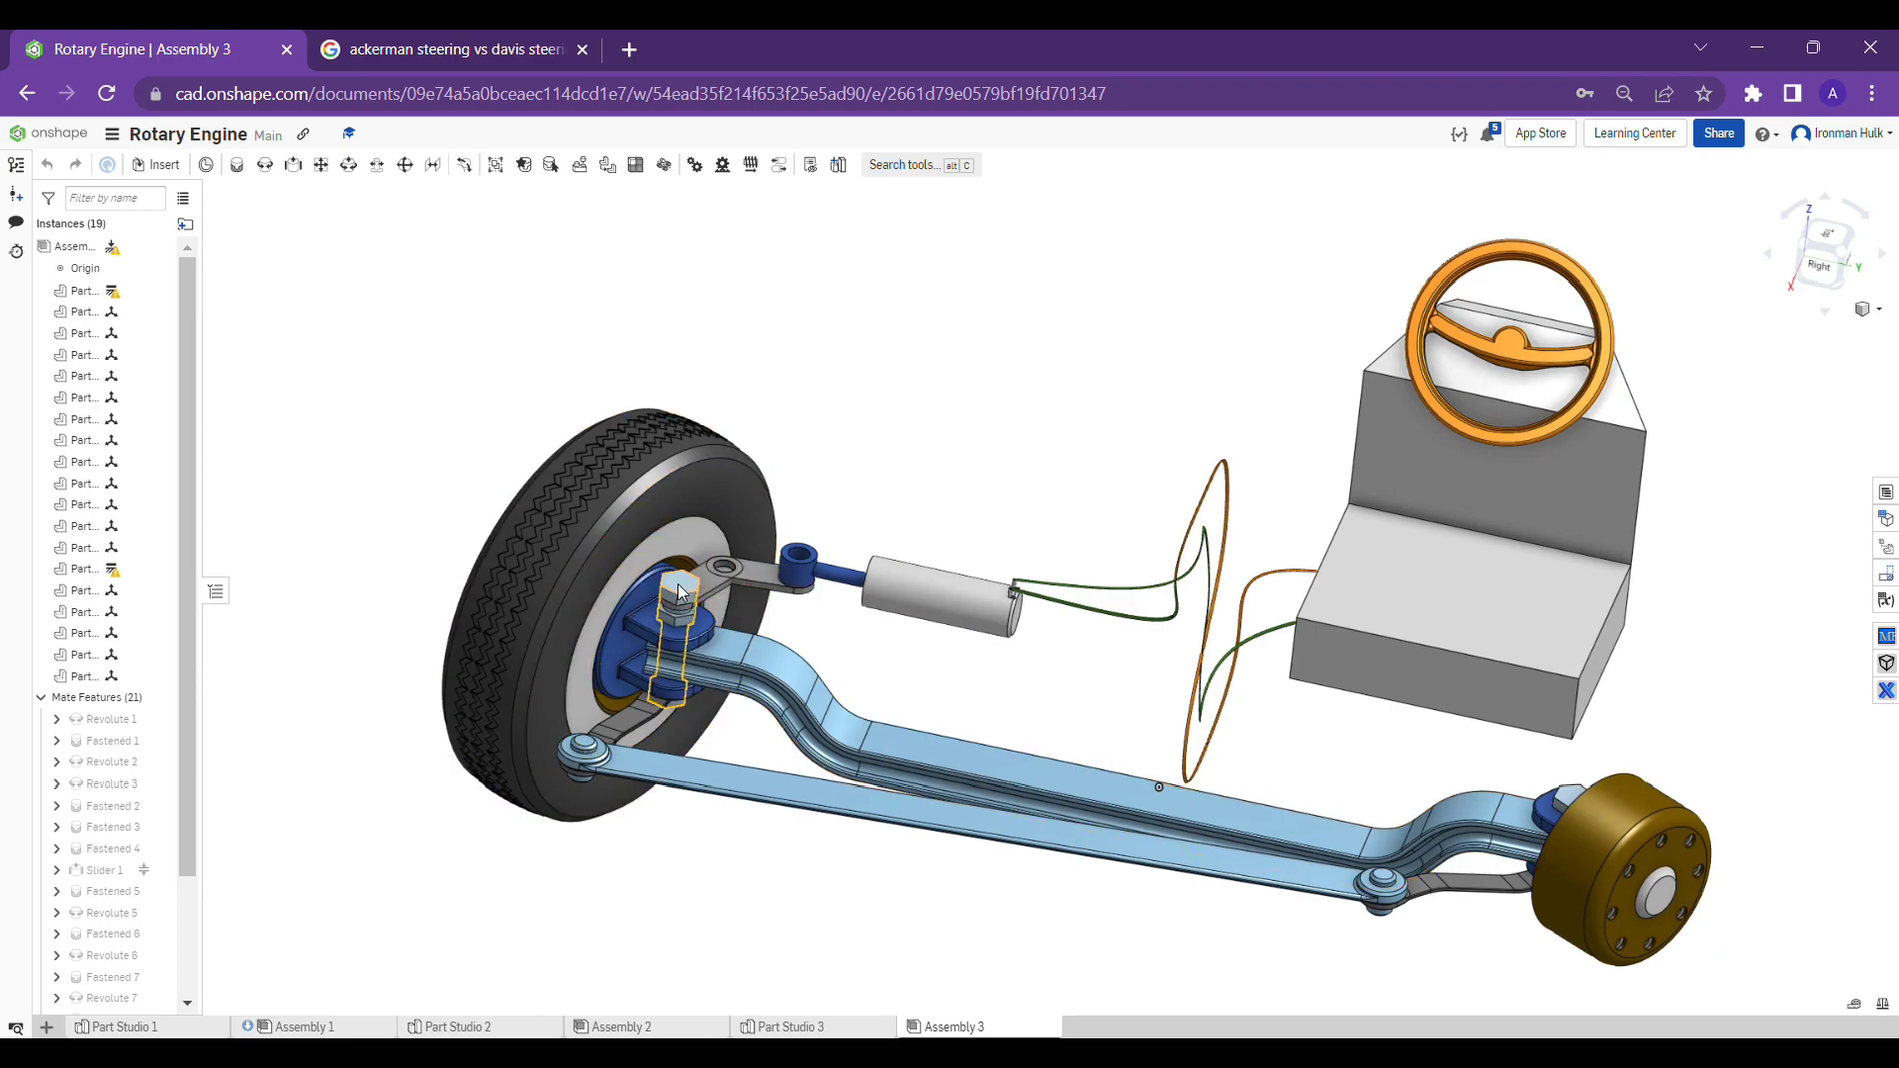
scroll(678, 583, "up", 3)
scroll(699, 453, "down", 5)
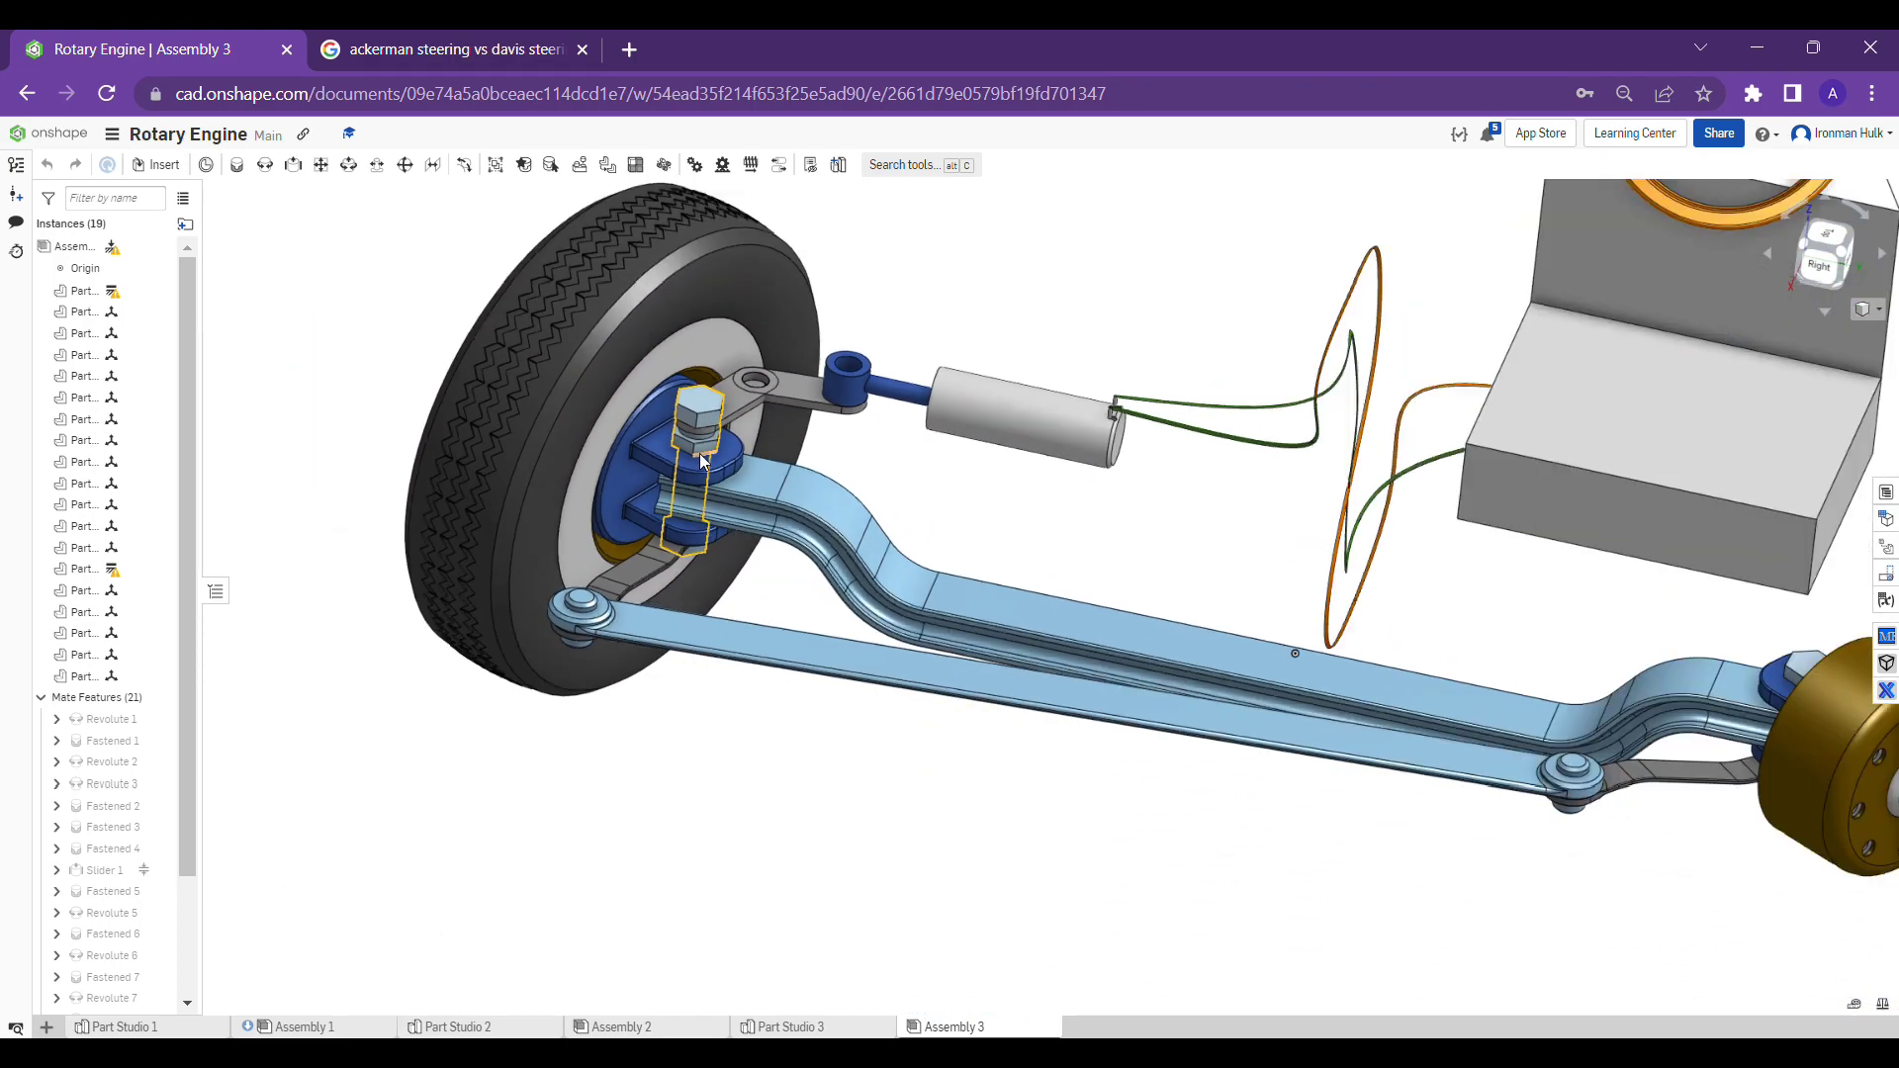
middle_click_drag(900, 724, 890, 740)
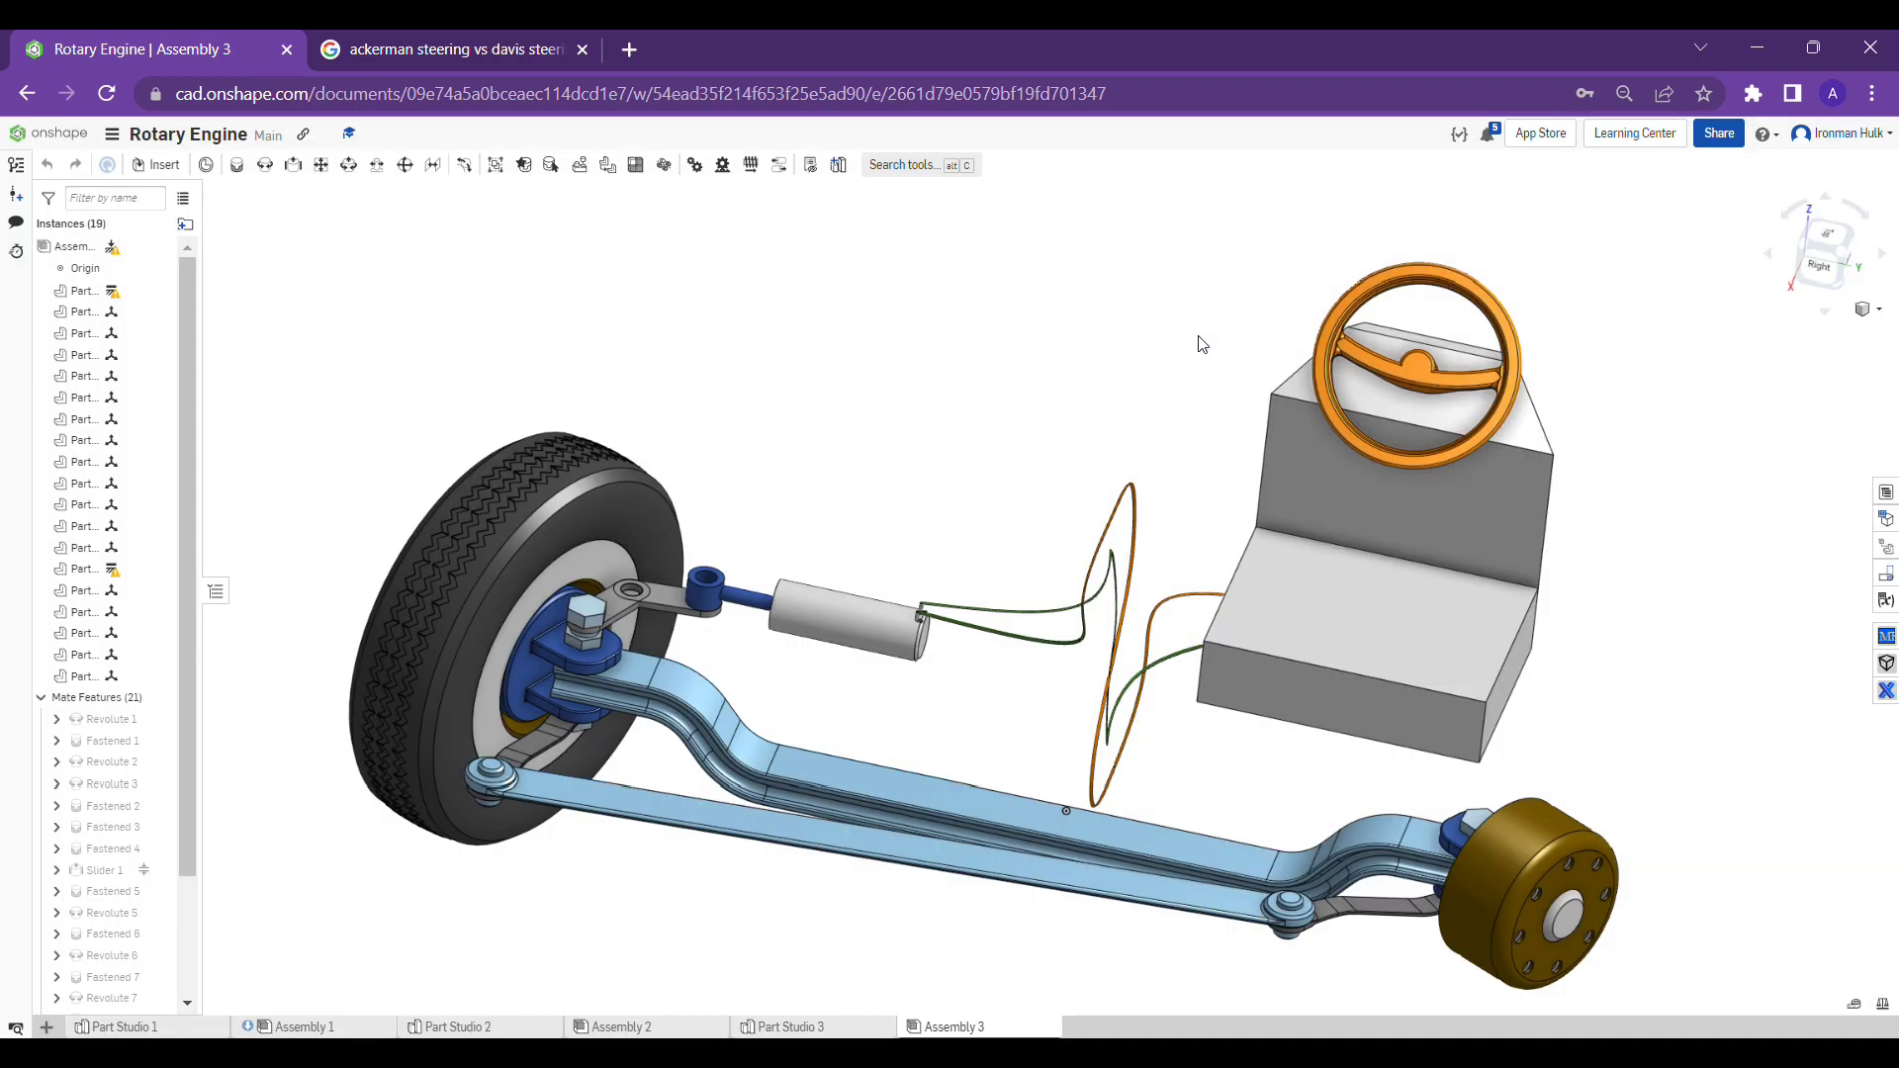
Rotate the steering wheel in both directions to move the hydraulic cylinder rod and steer the wheels.
right_click_drag(1198, 336, 1284, 366)
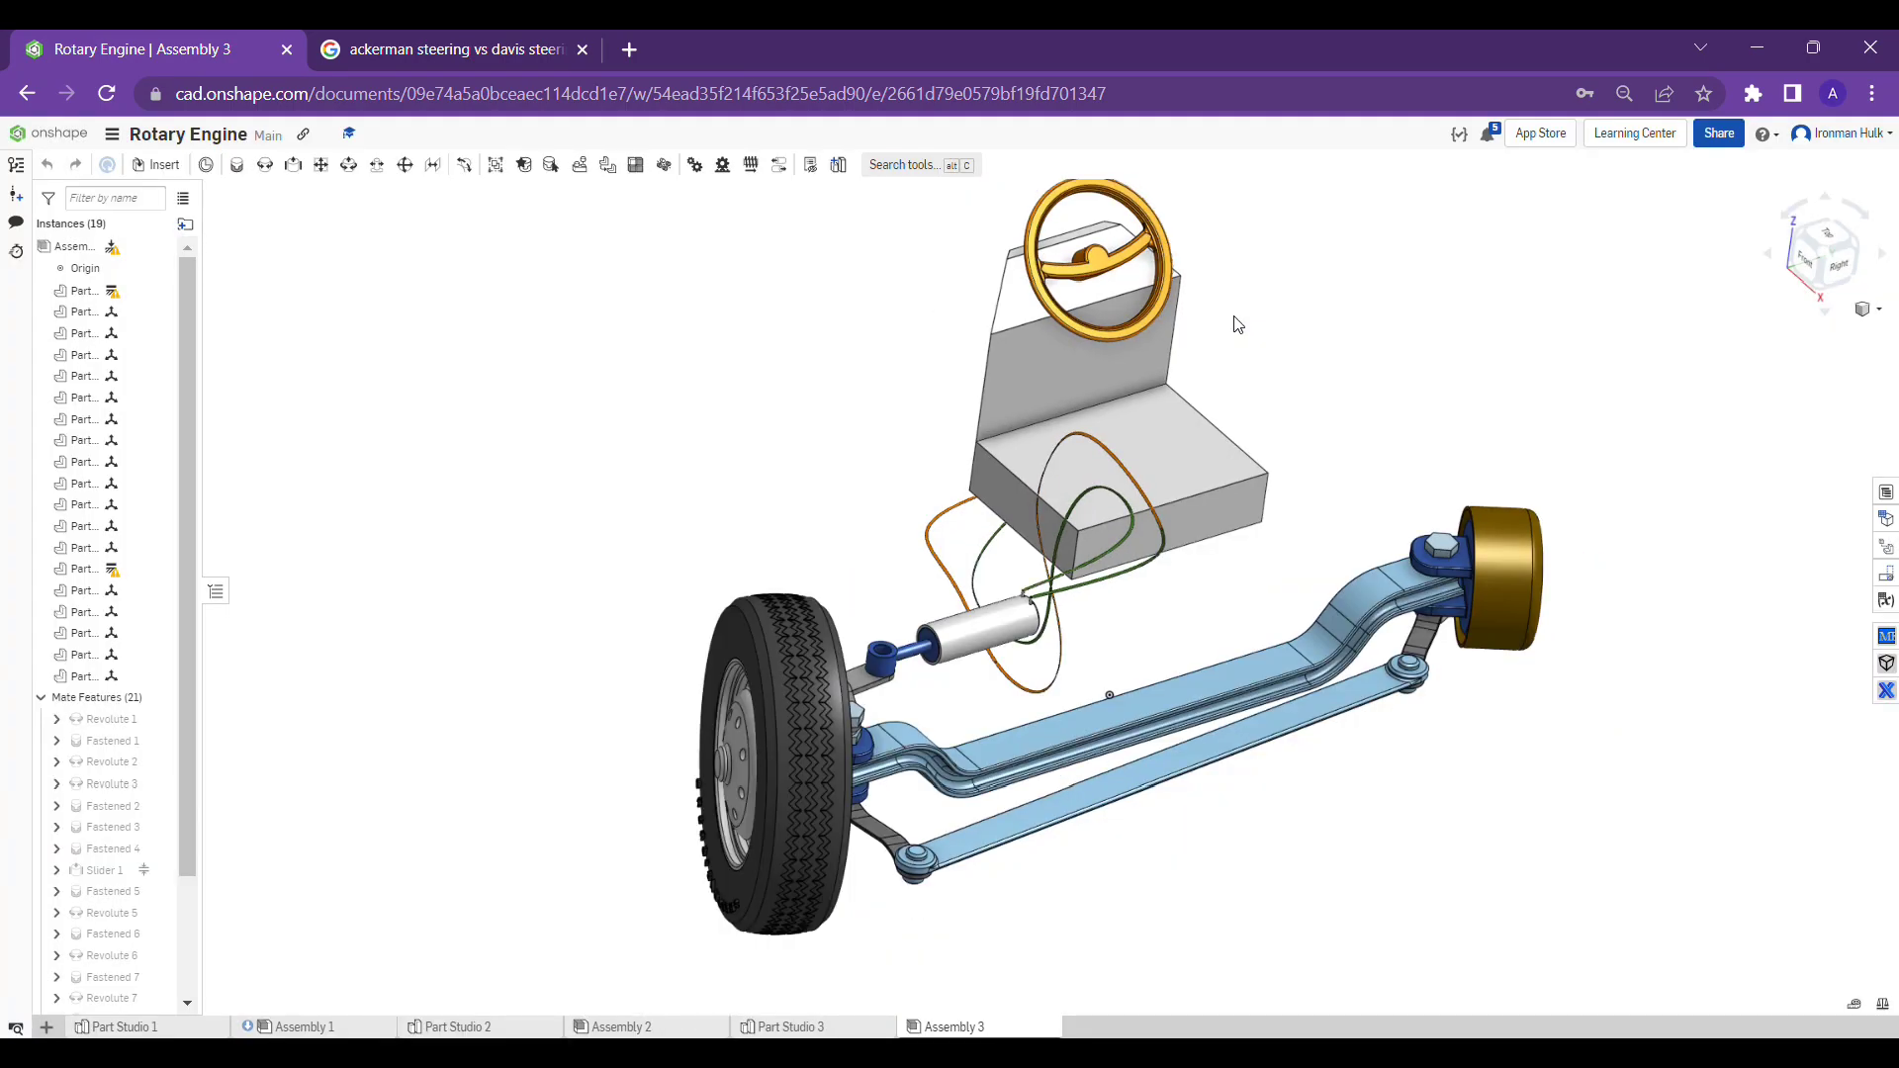
scroll(1234, 317, "down", 2)
middle_click_drag(1354, 377, 1245, 426)
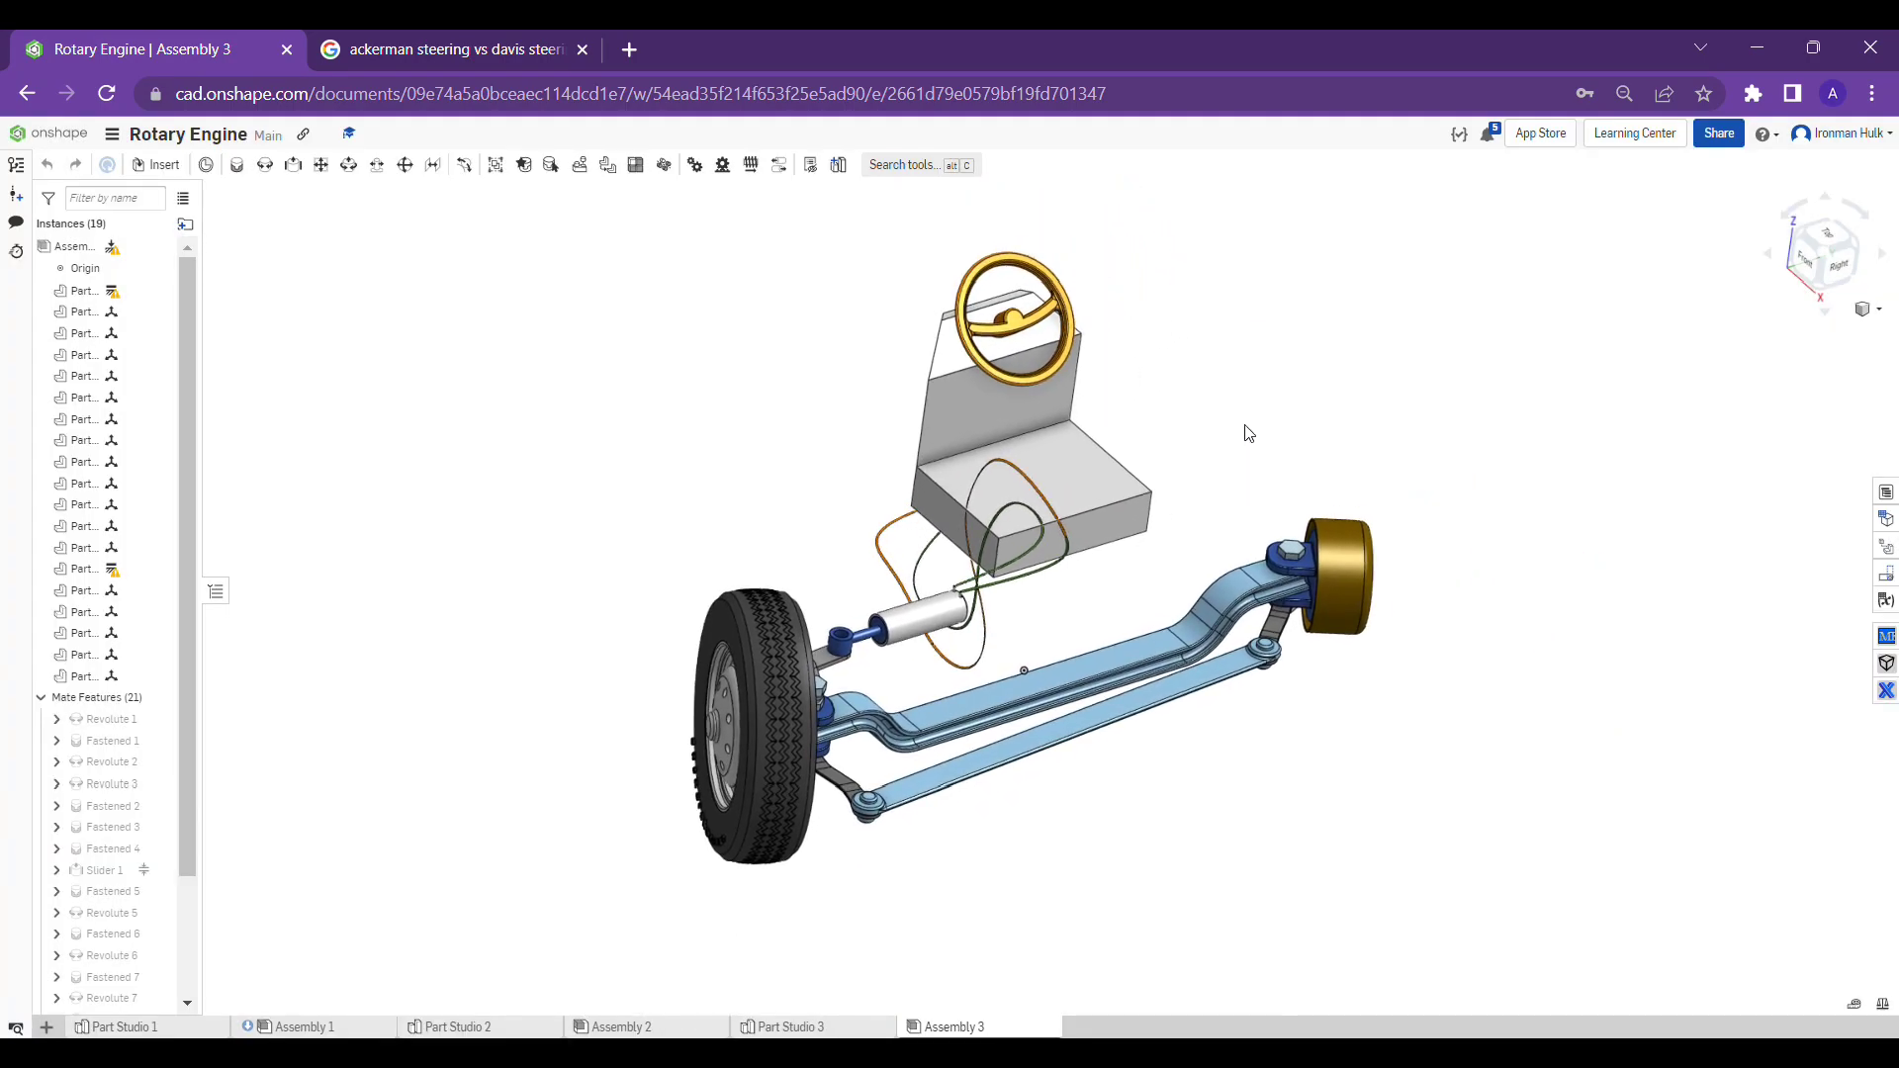
scroll(1071, 321, "up", 2)
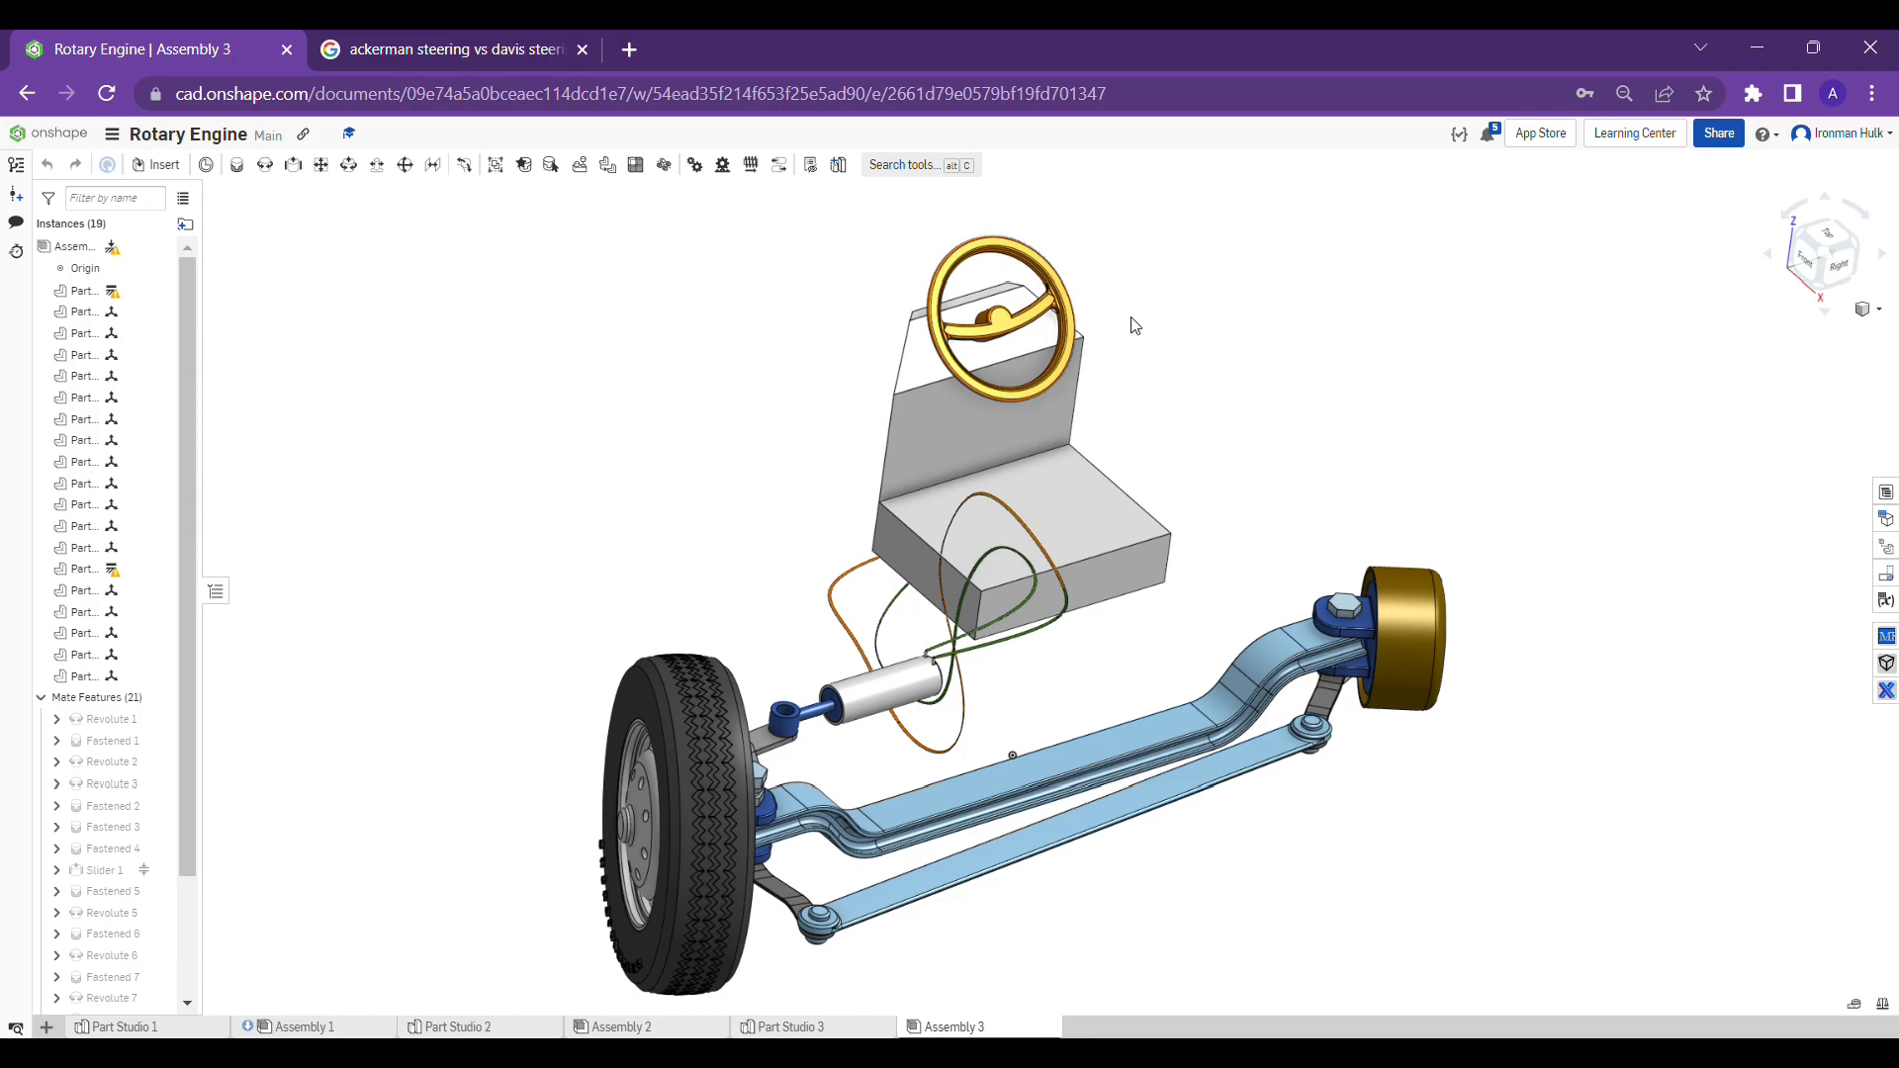
right_click_drag(1135, 327, 1005, 240)
left_click_drag(966, 254, 1072, 250)
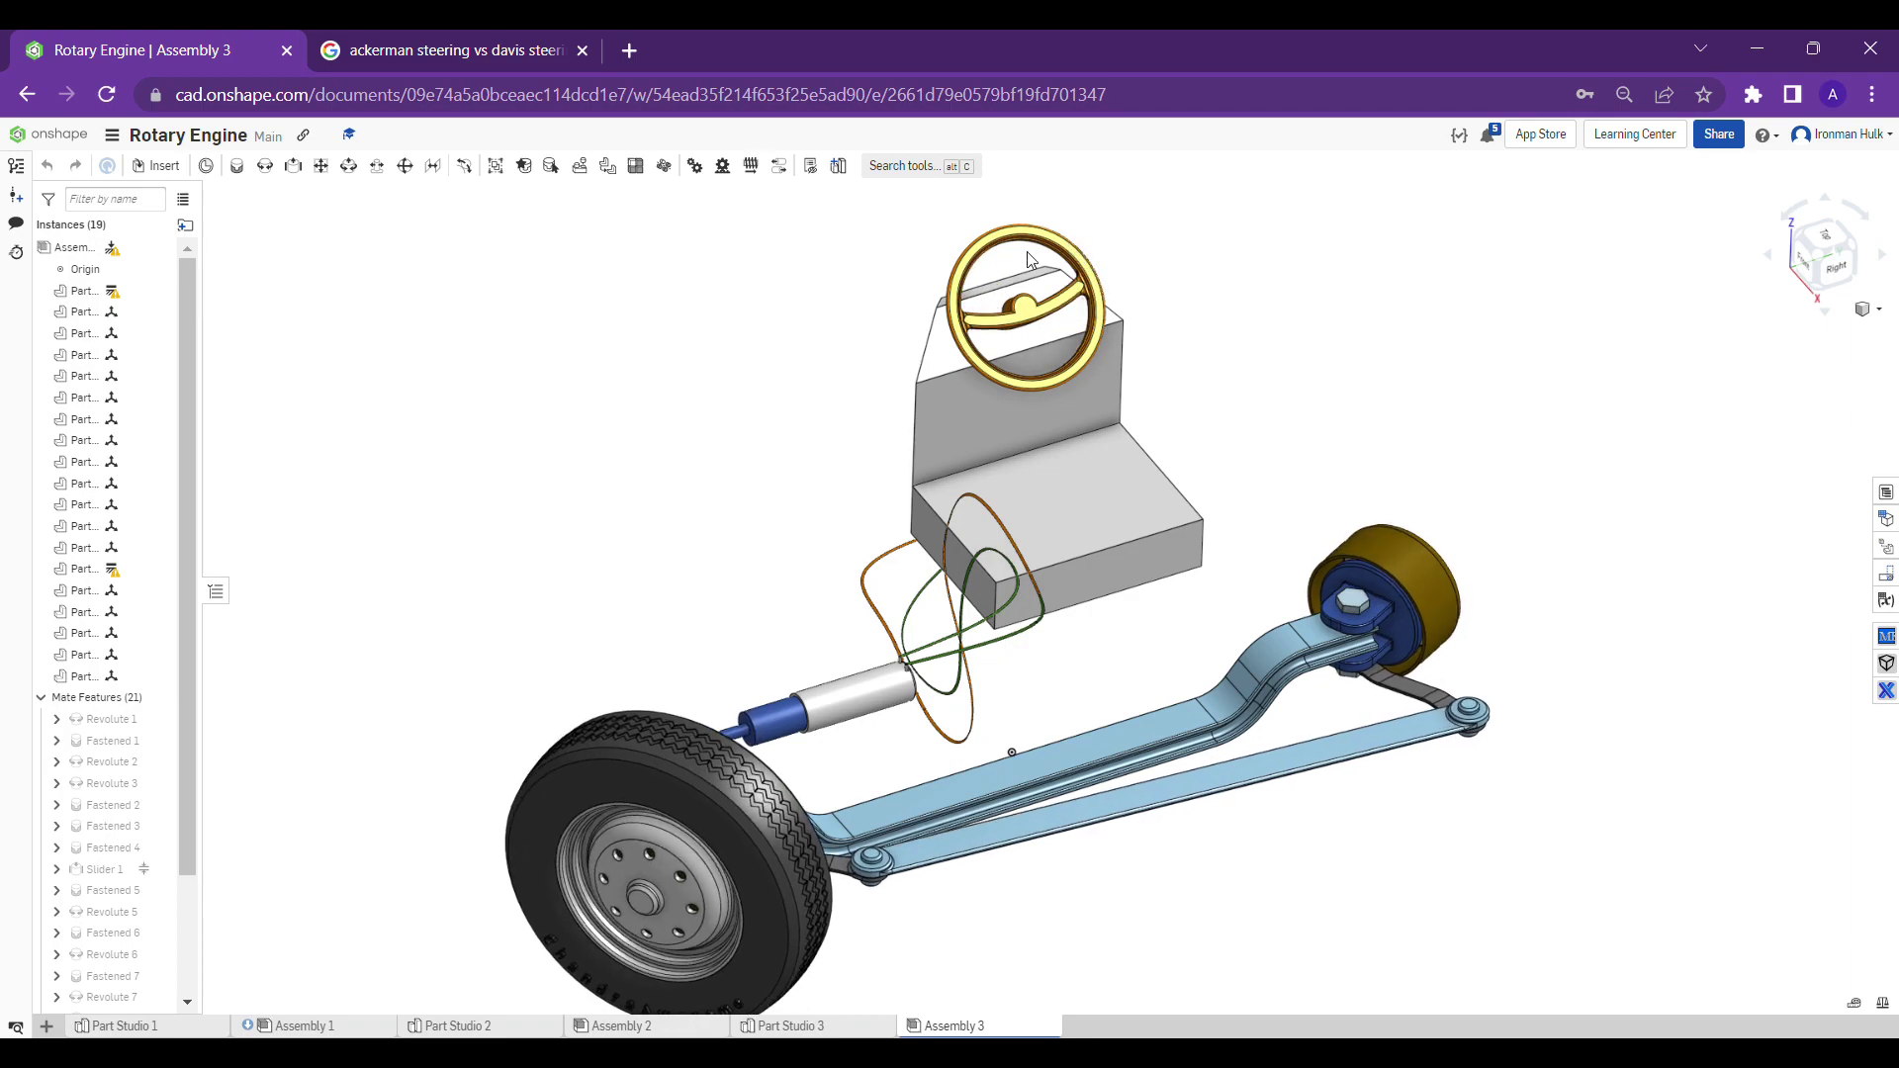
scroll(570, 491, "down", 2)
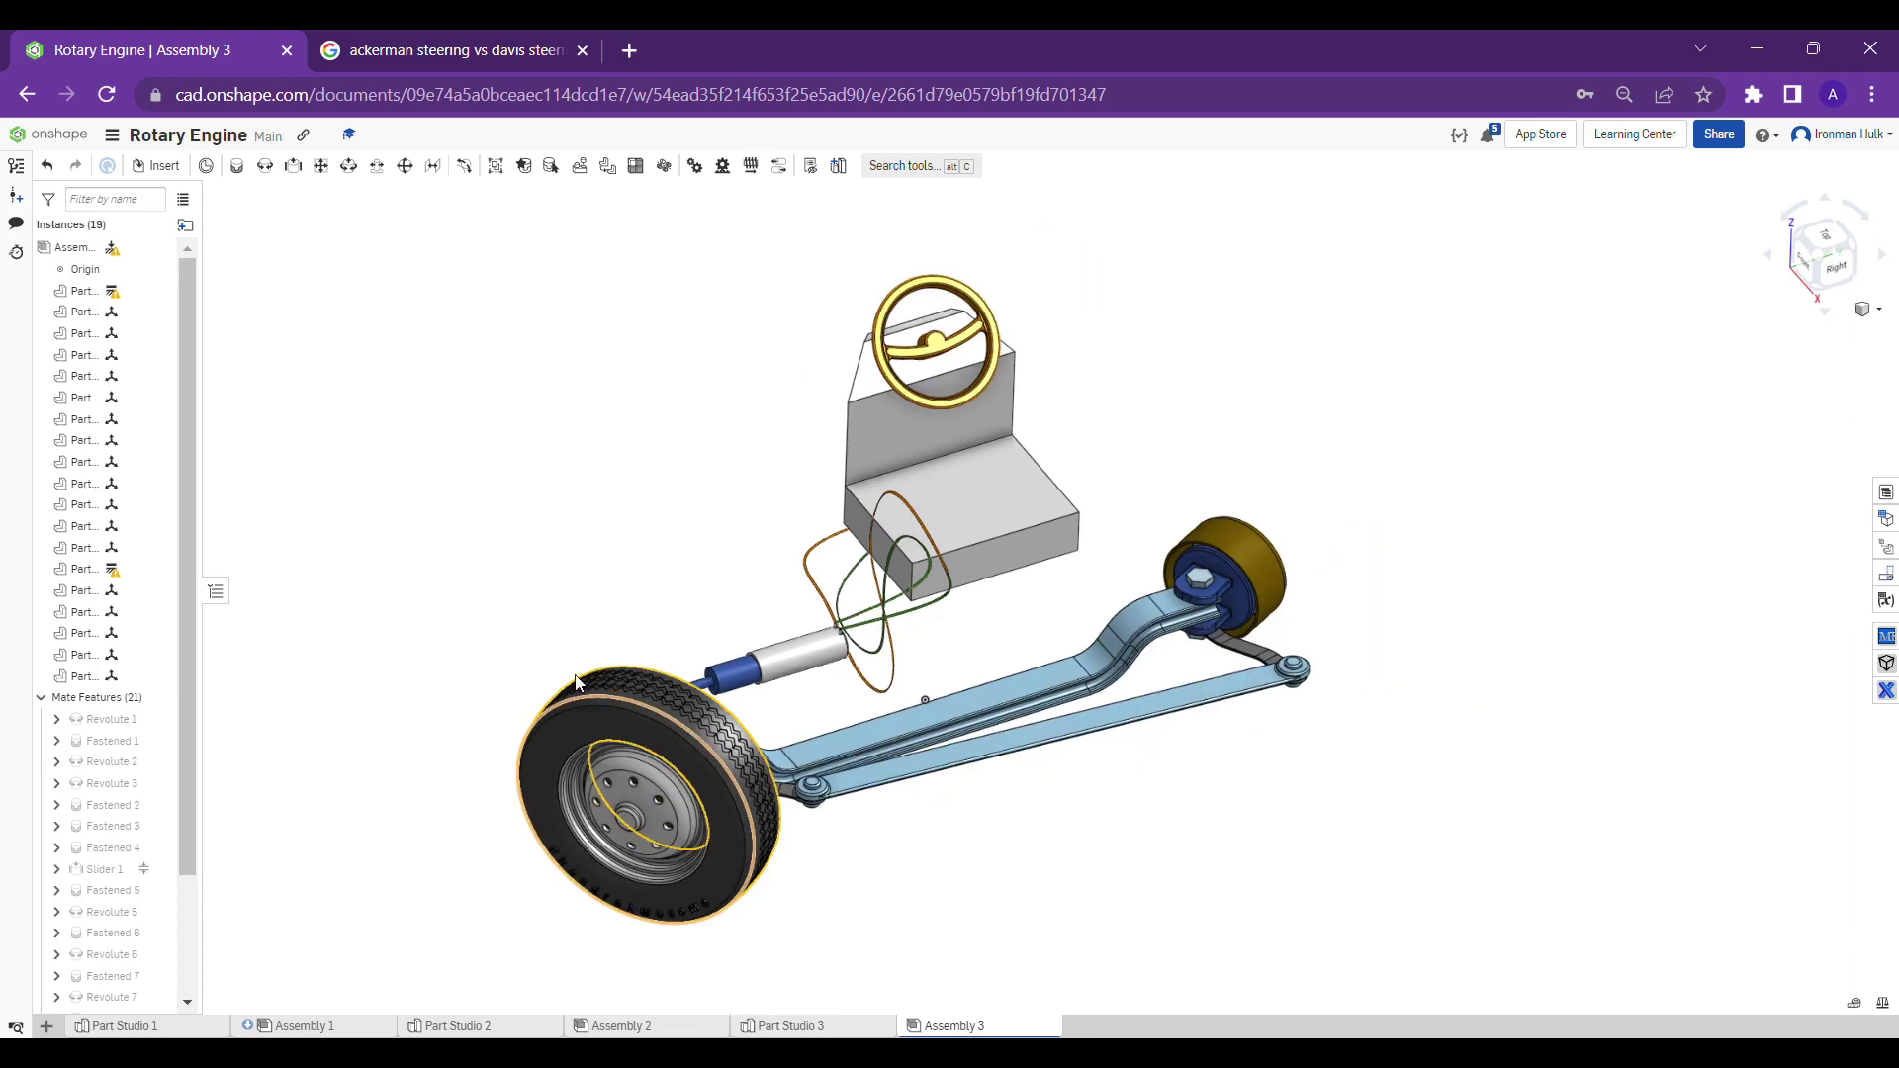
left_click_drag(887, 303, 990, 359)
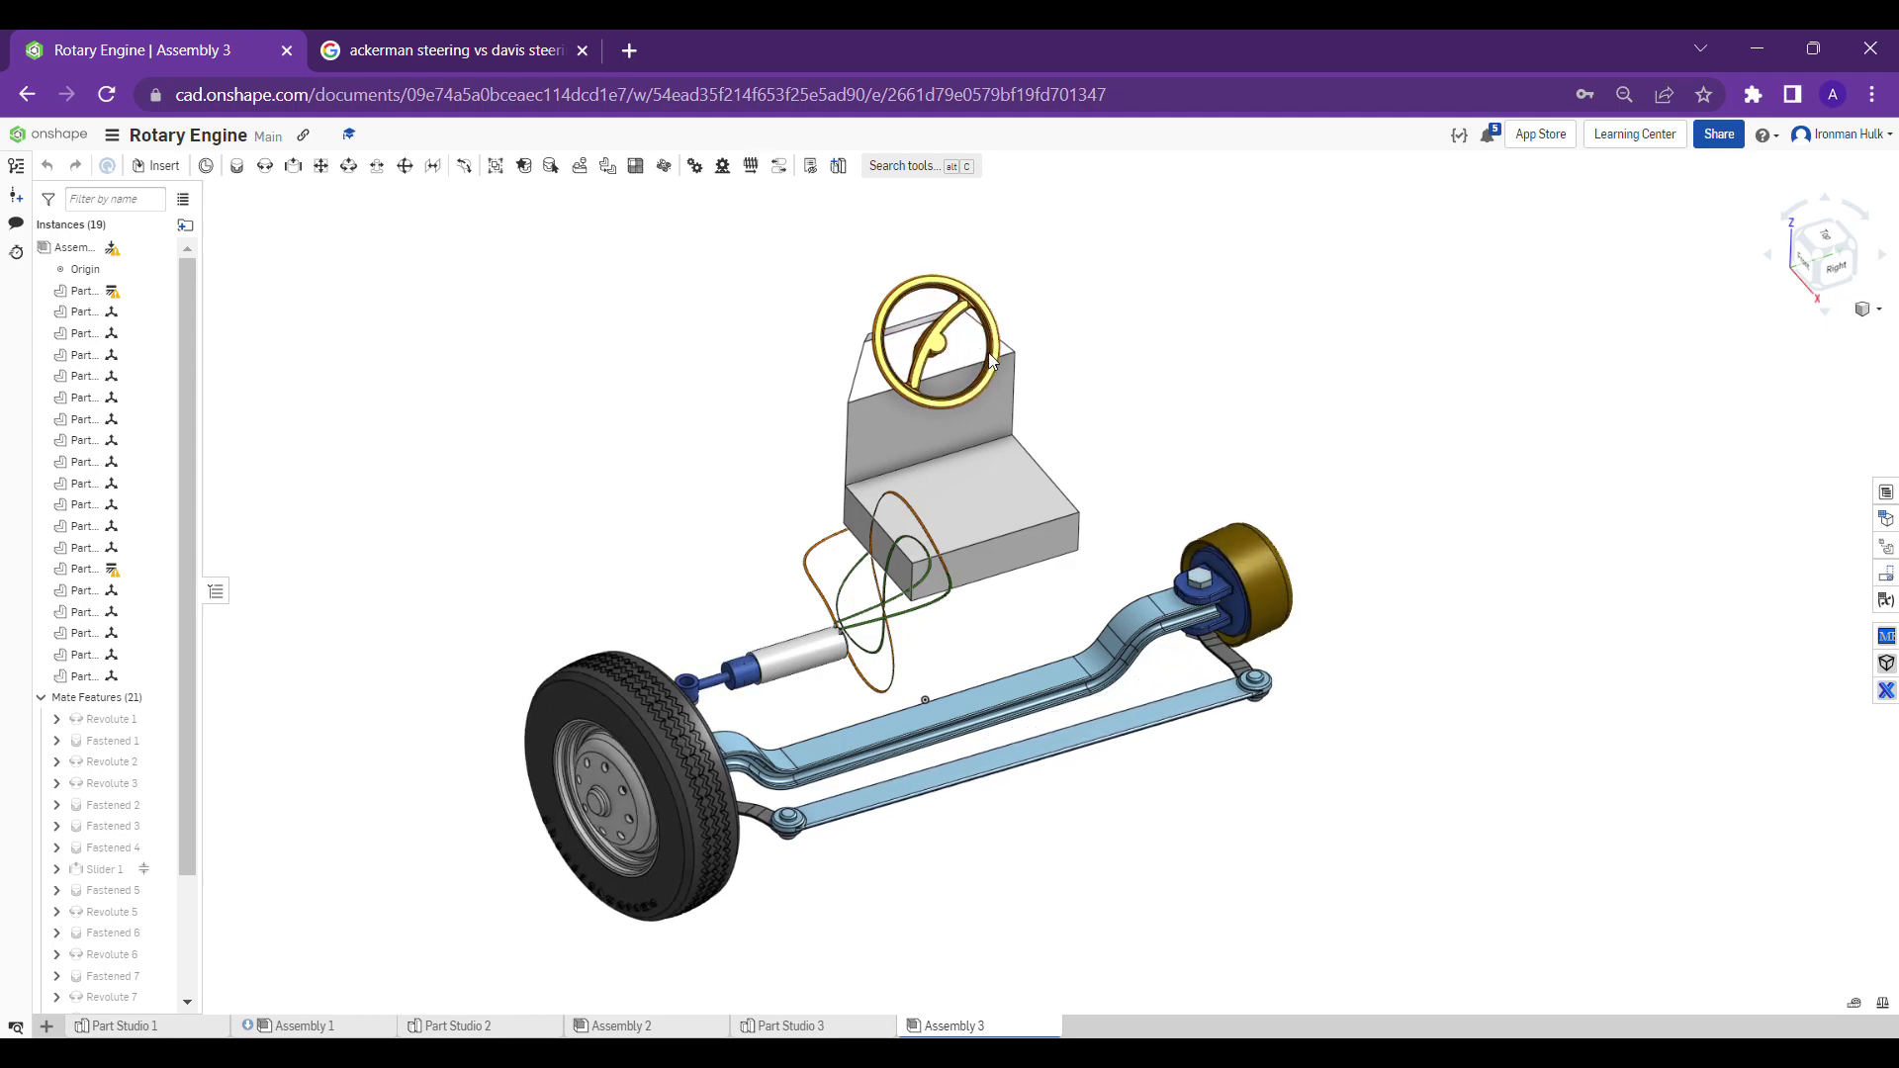
scroll(740, 692, "up", 2)
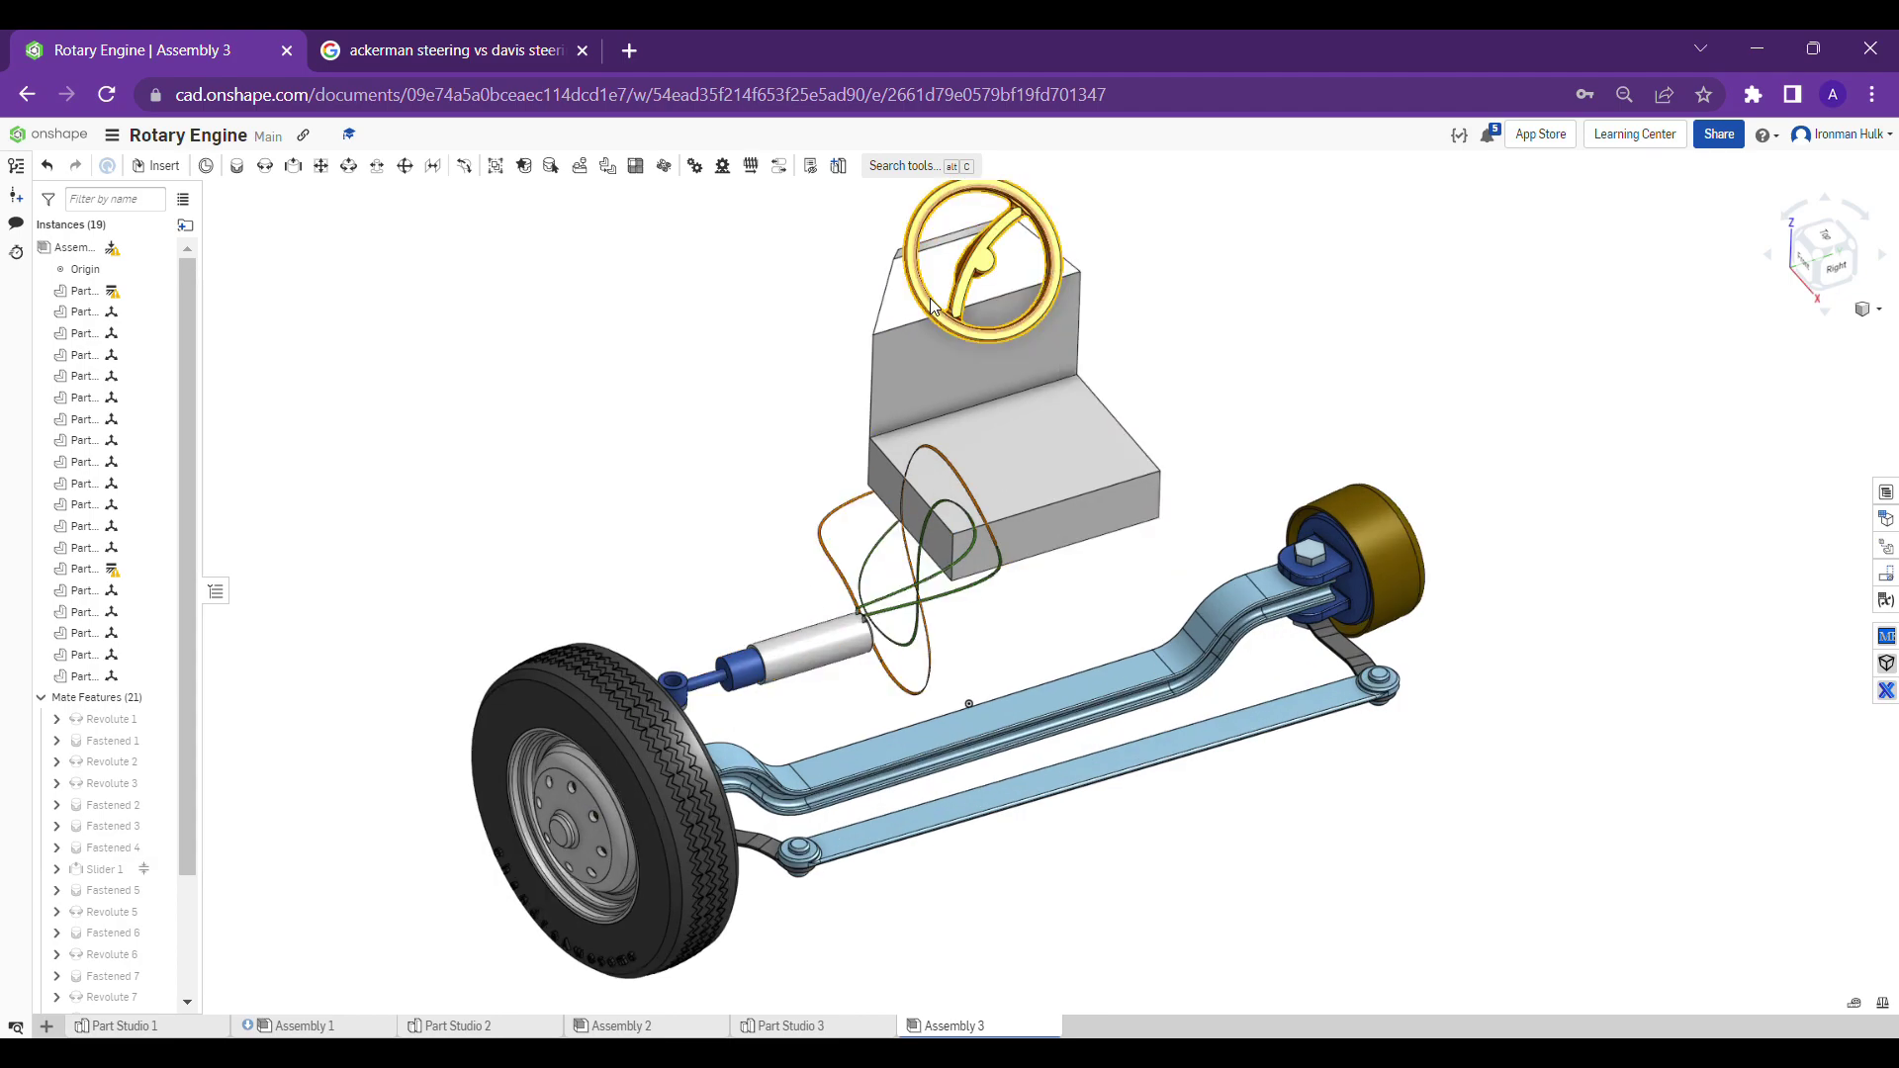
left_click_drag(945, 316, 1021, 338)
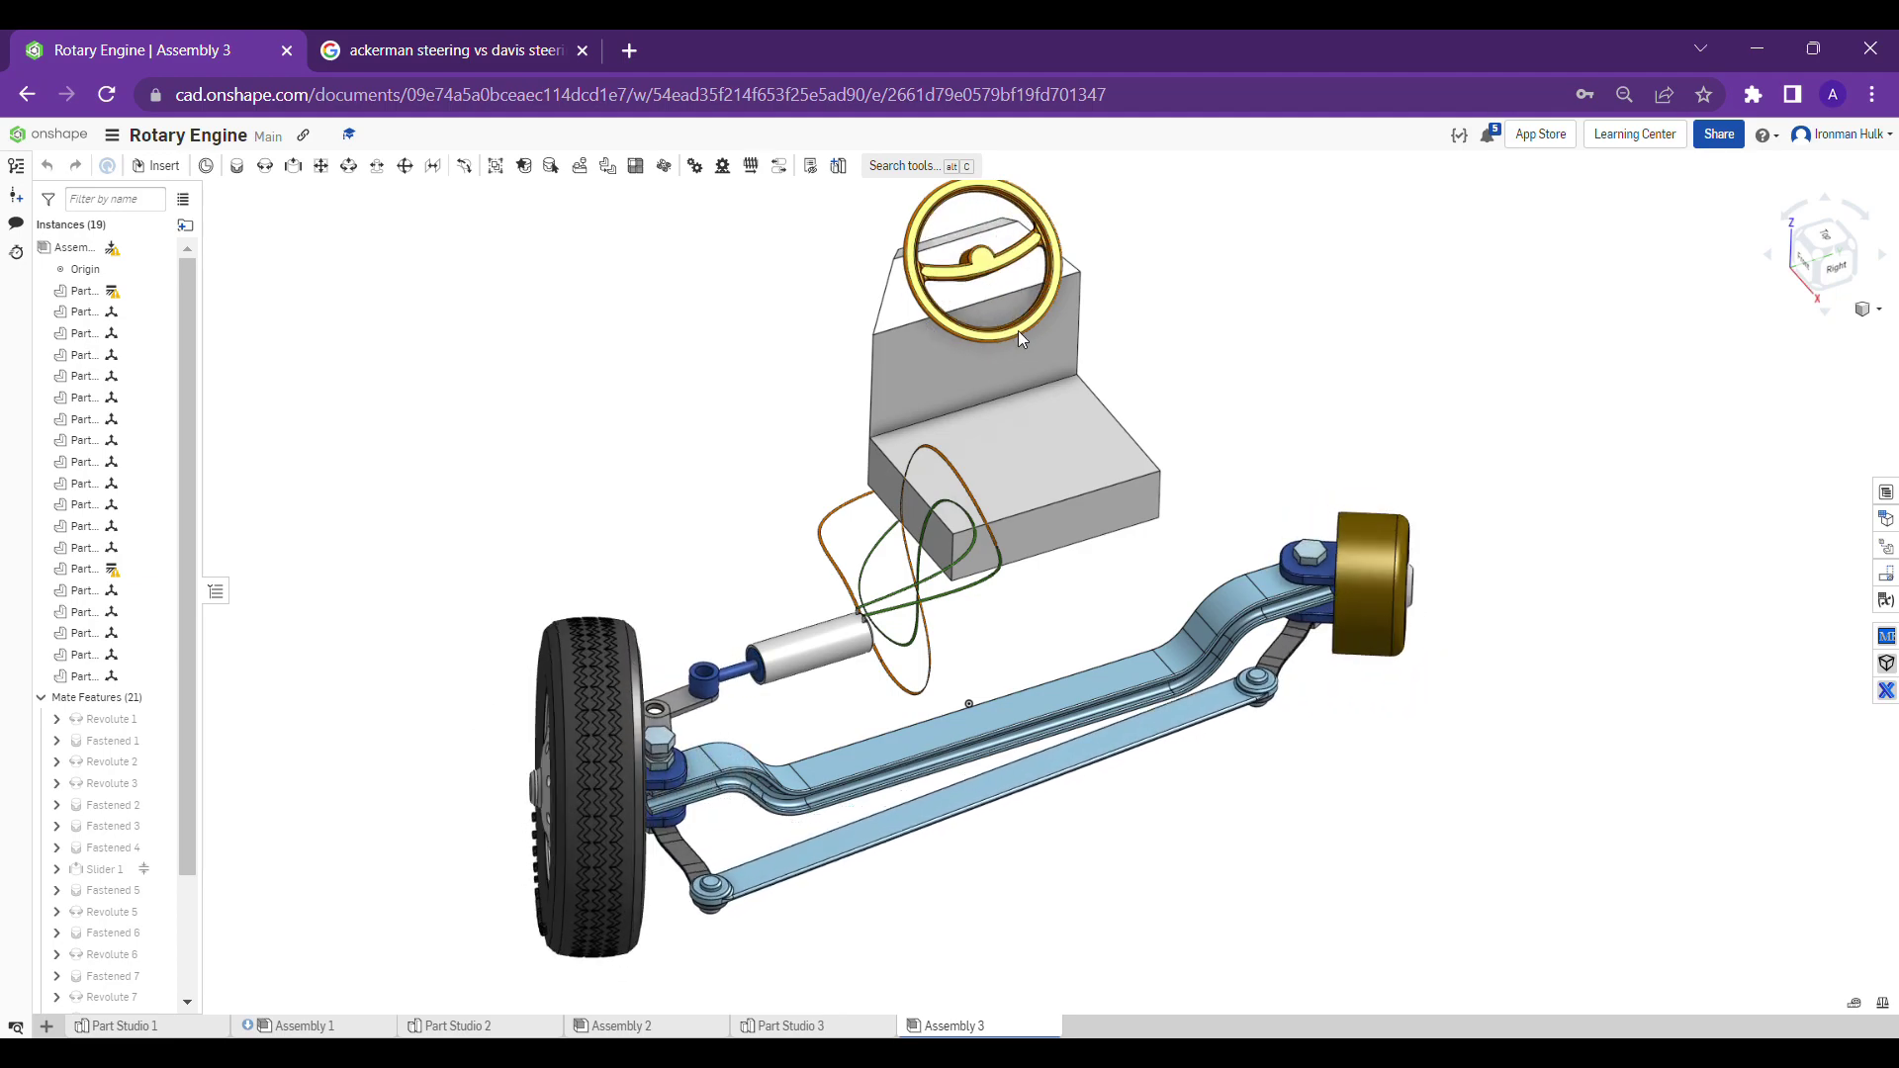
scroll(550, 458, "down", 2)
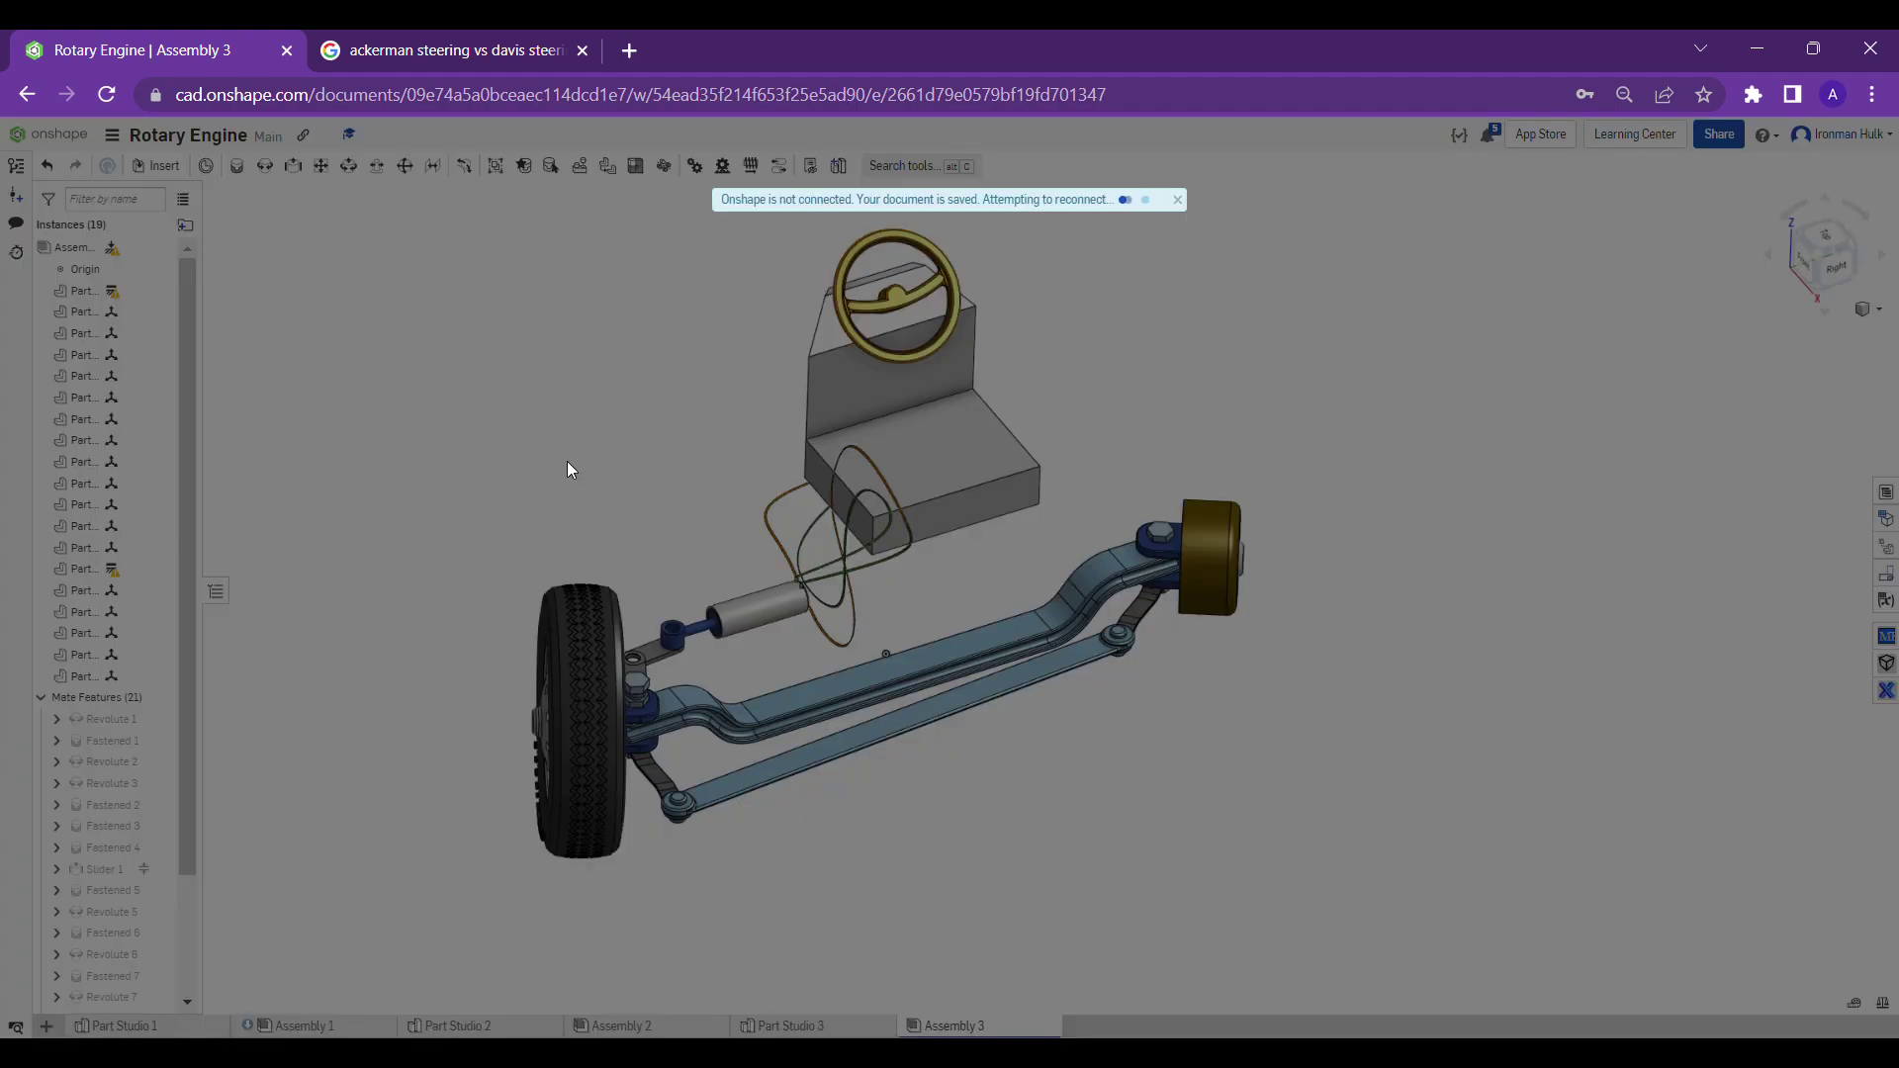
Examine the complete steering assembly from the axle beam side, the hub drum side, above and the tyre side.
scroll(657, 698, "up", 3)
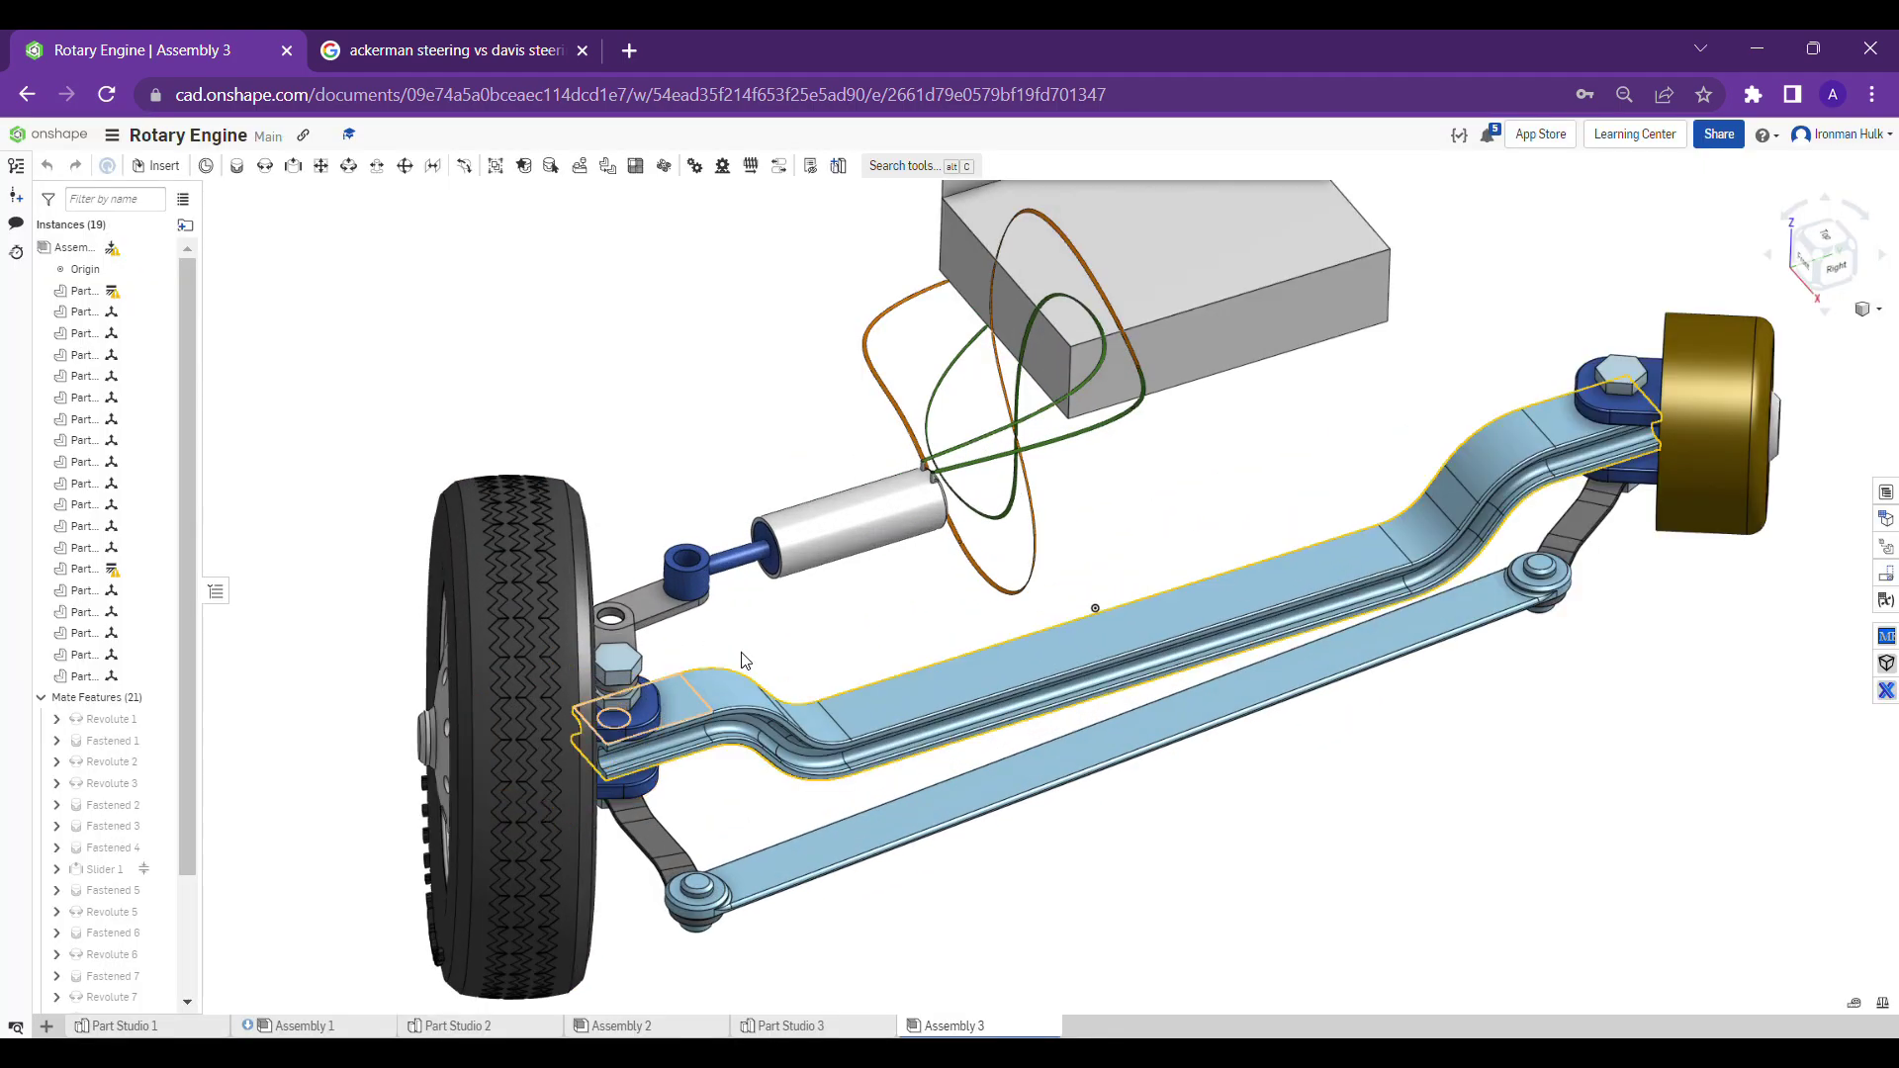
scroll(771, 638, "down", 3)
right_click_drag(858, 635, 805, 656)
middle_click_drag(805, 656, 809, 666)
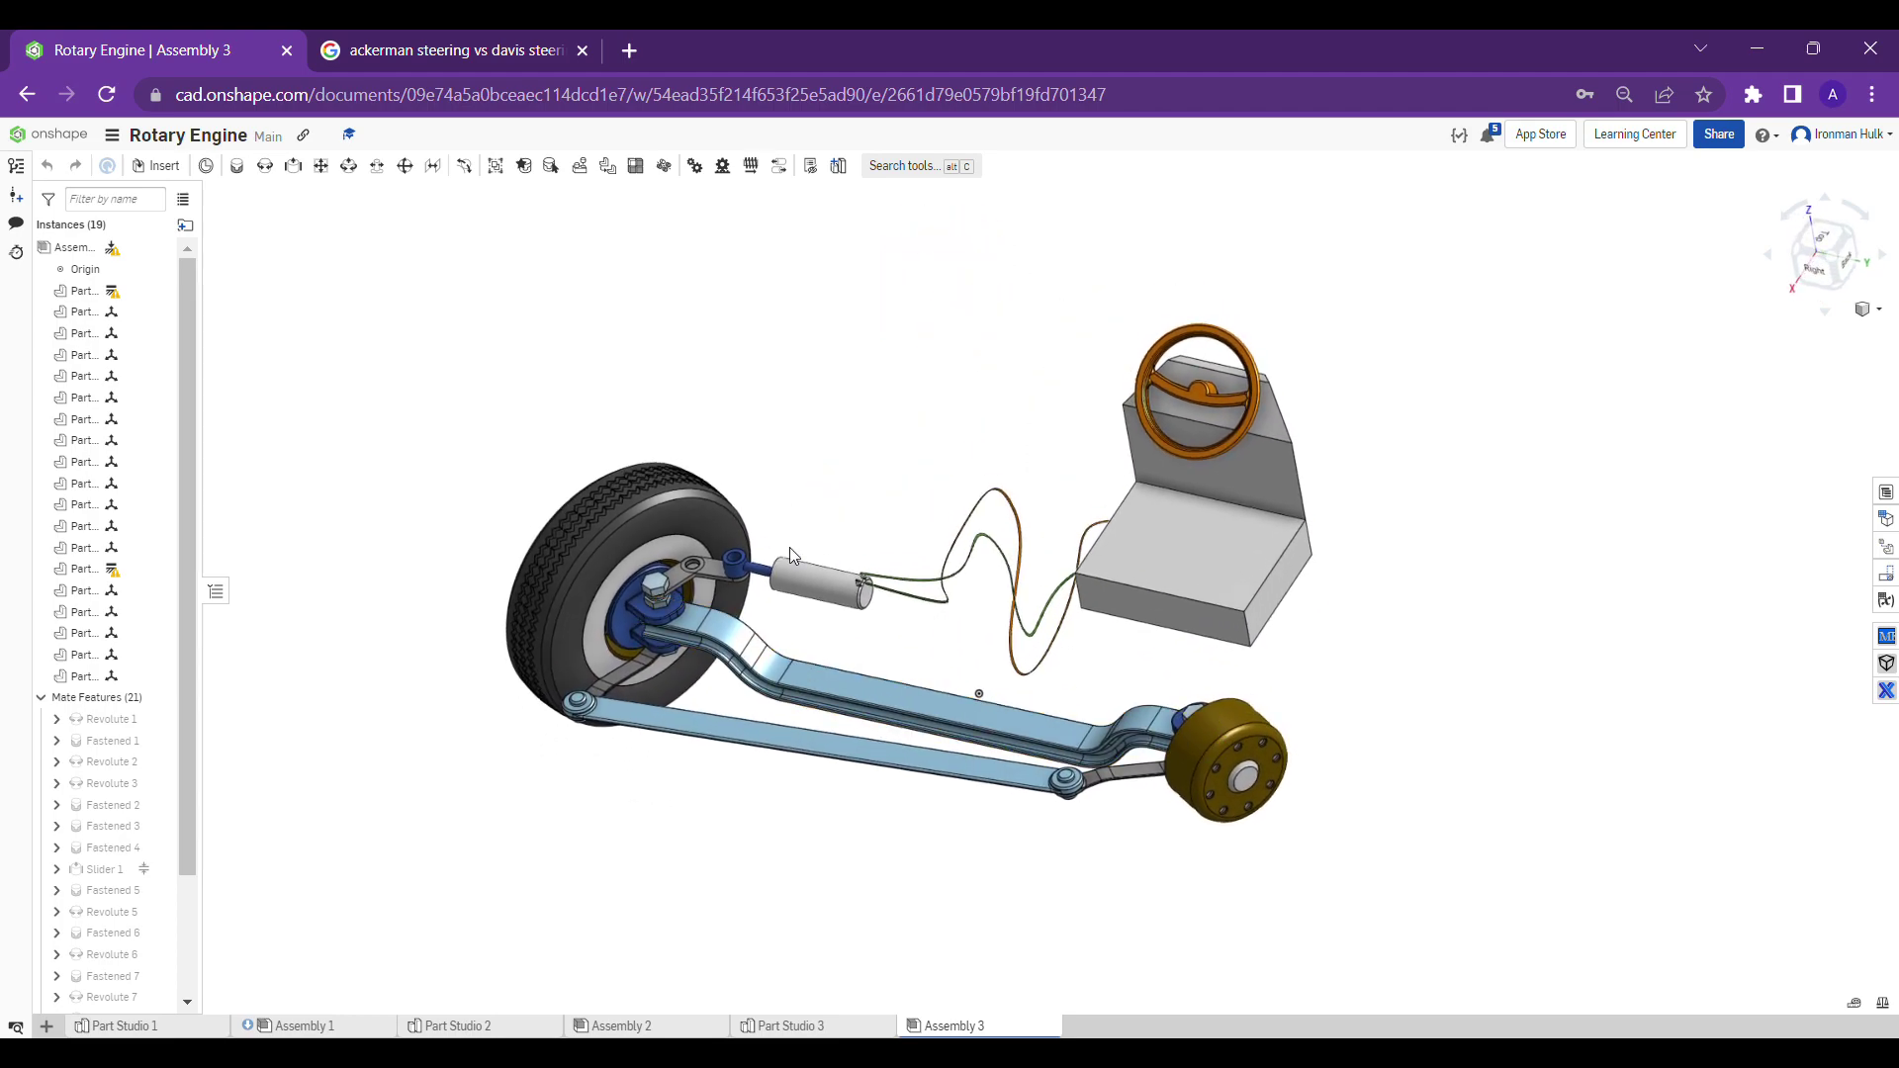
right_click_drag(789, 548, 822, 610)
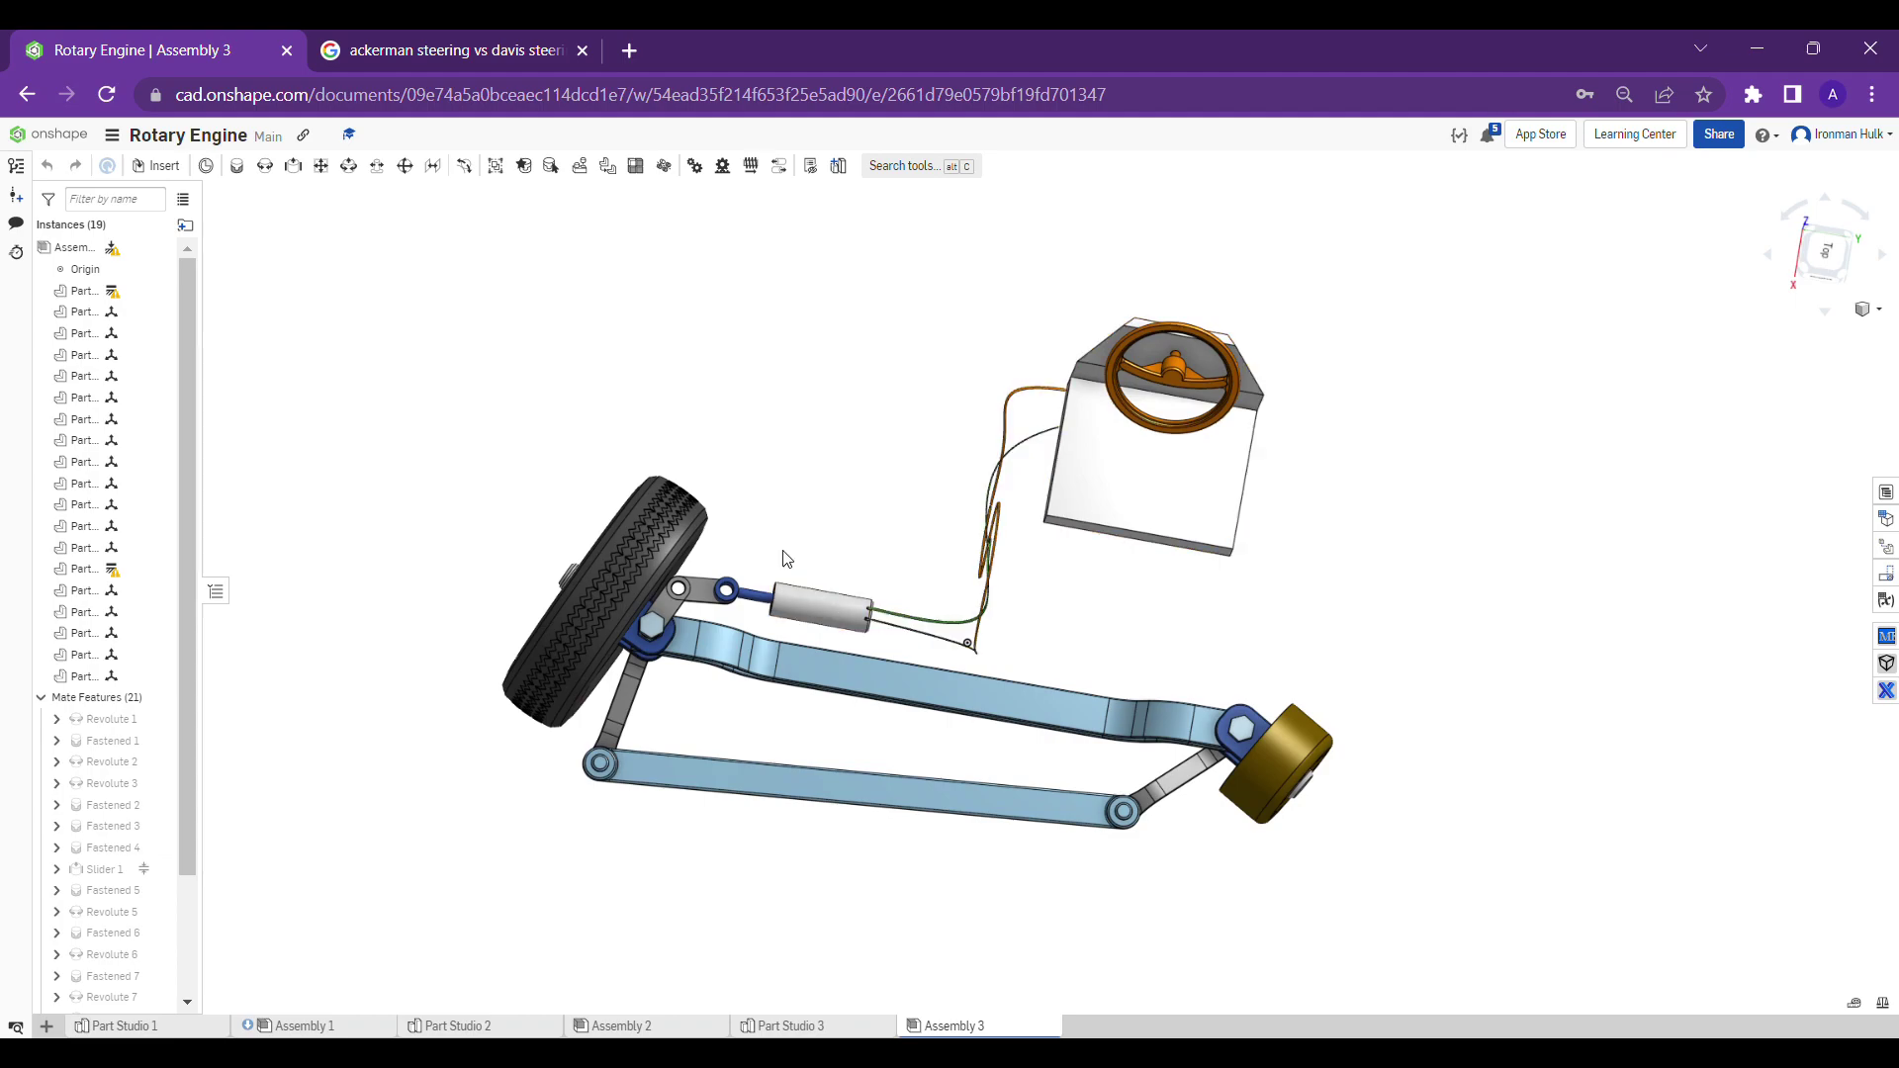
right_click_drag(743, 549, 837, 490)
scroll(728, 596, "up", 4)
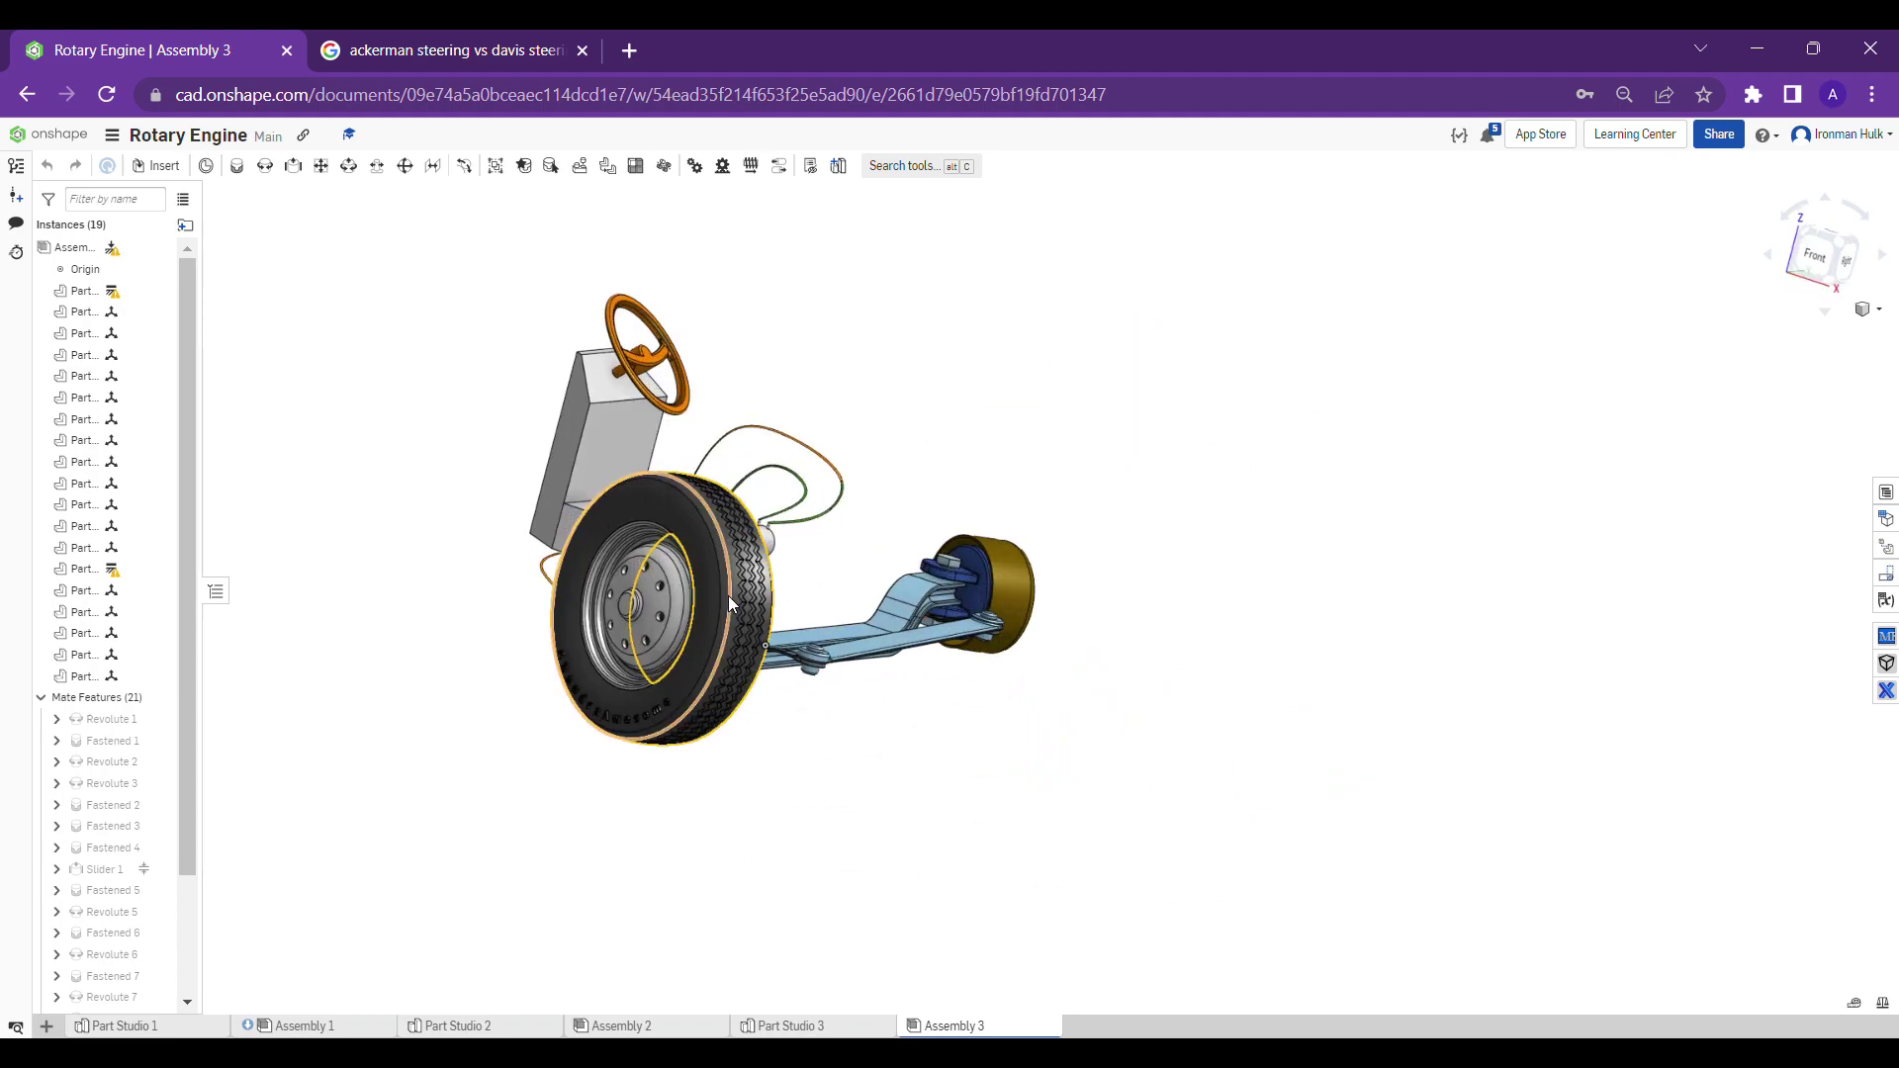
right_click_drag(728, 595, 699, 640)
scroll(699, 641, "down", 4)
middle_click_drag(898, 474, 918, 594)
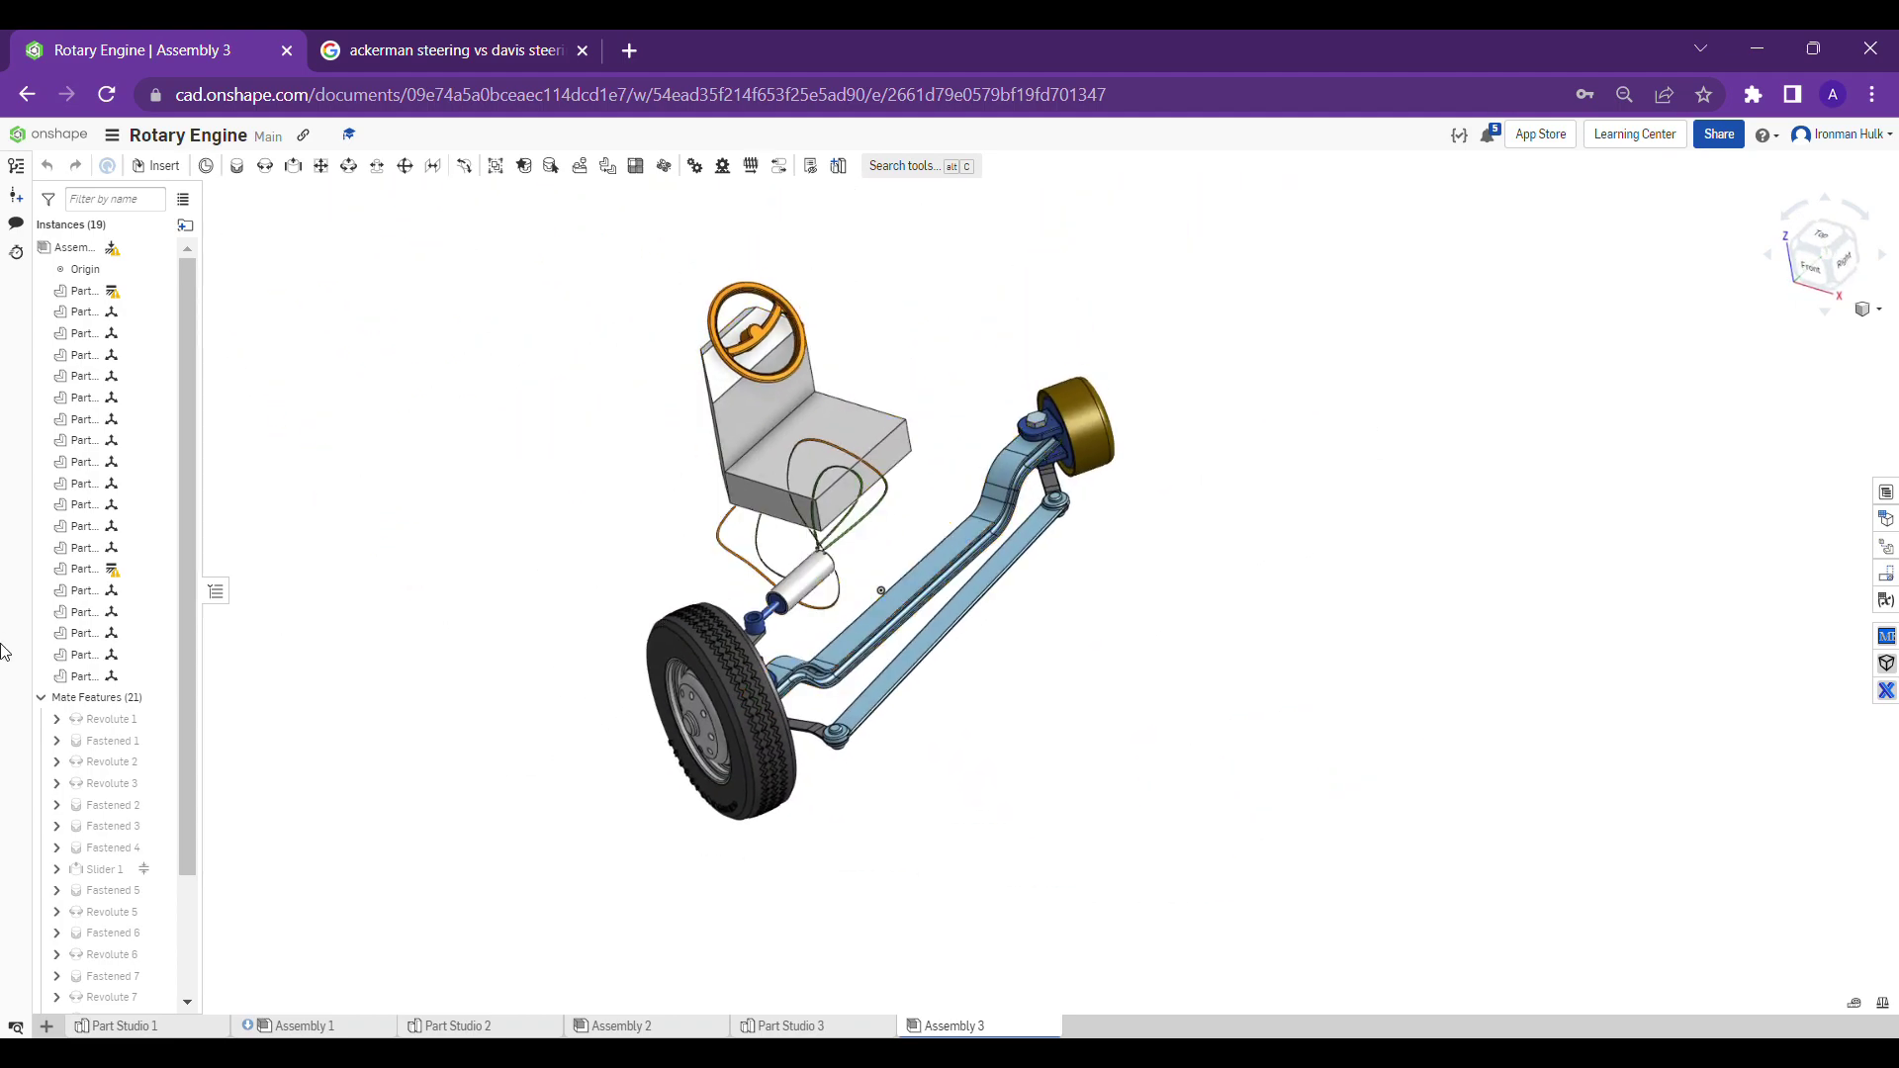
Animate the Slider 1 mate from -0.5 in to 0 in over 300 steps with Reciprocate playback to watch the wheels steer.
right_click(89, 869)
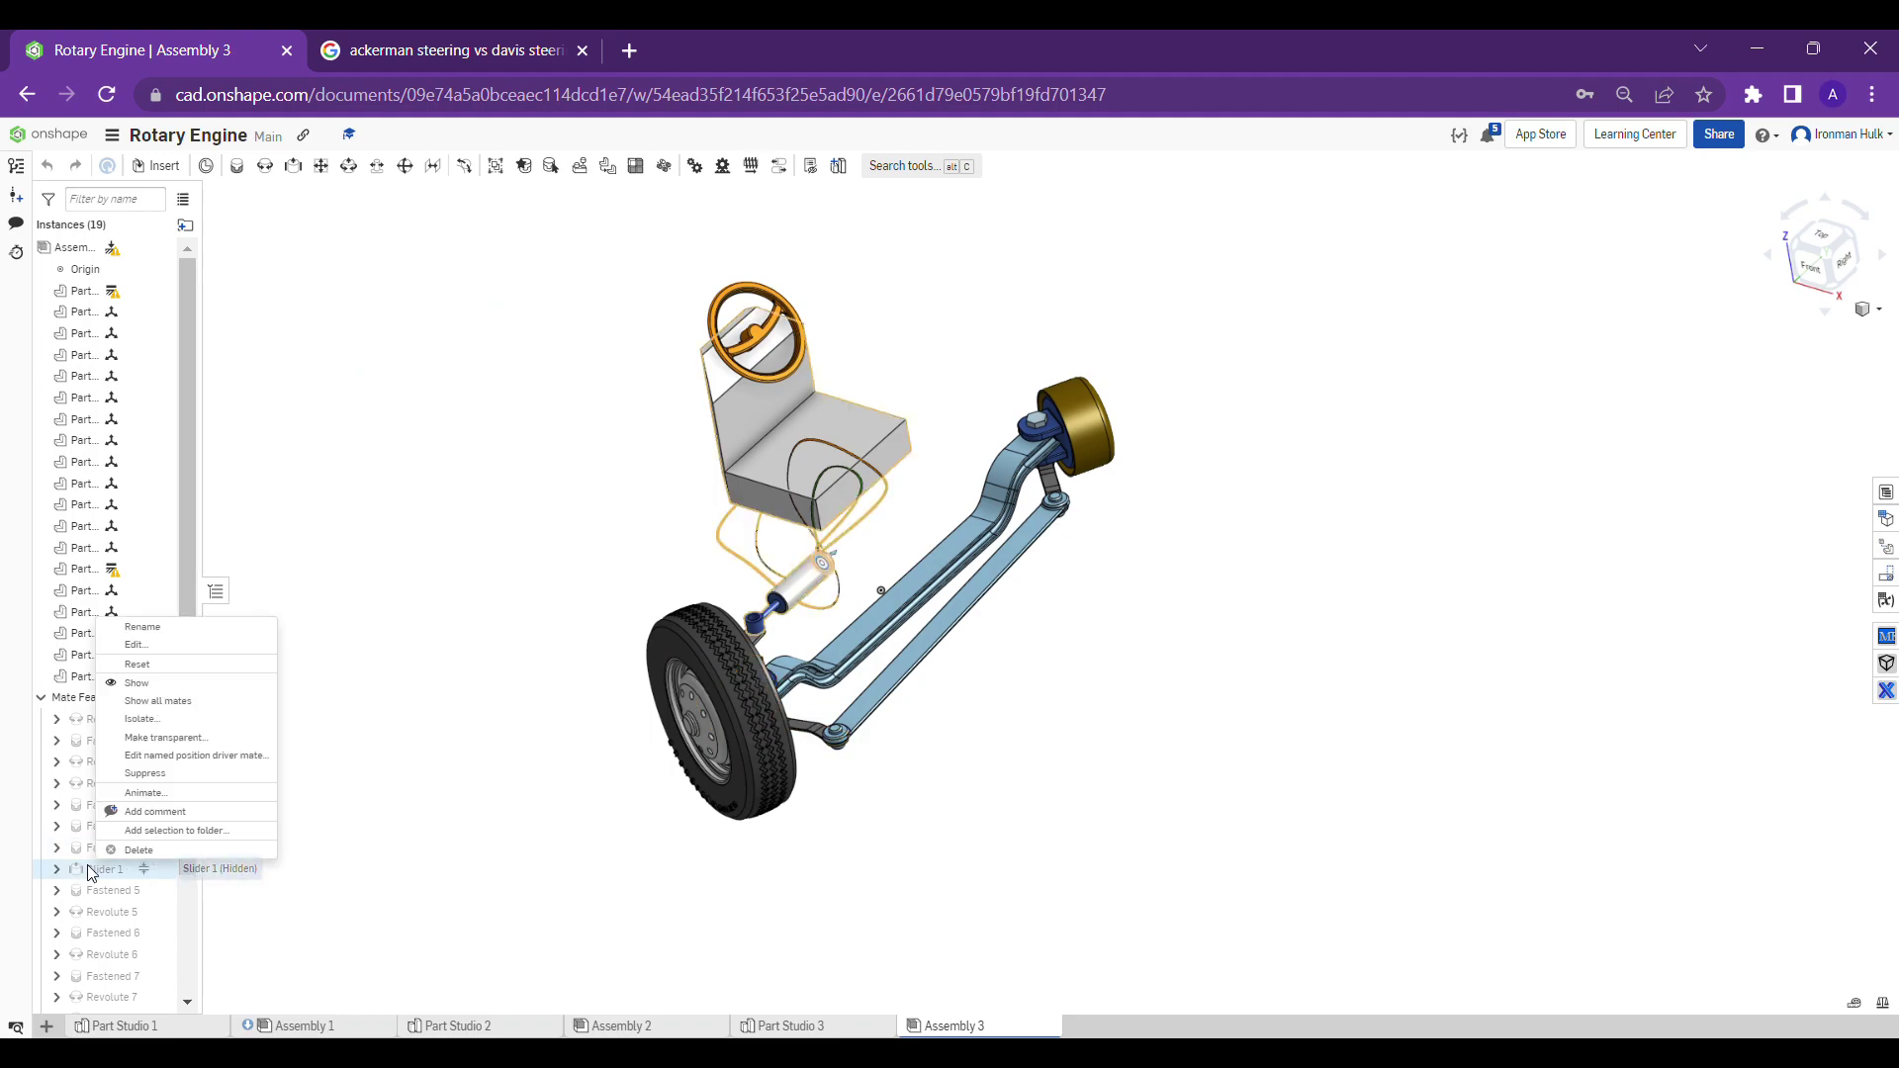
left_click(157, 790)
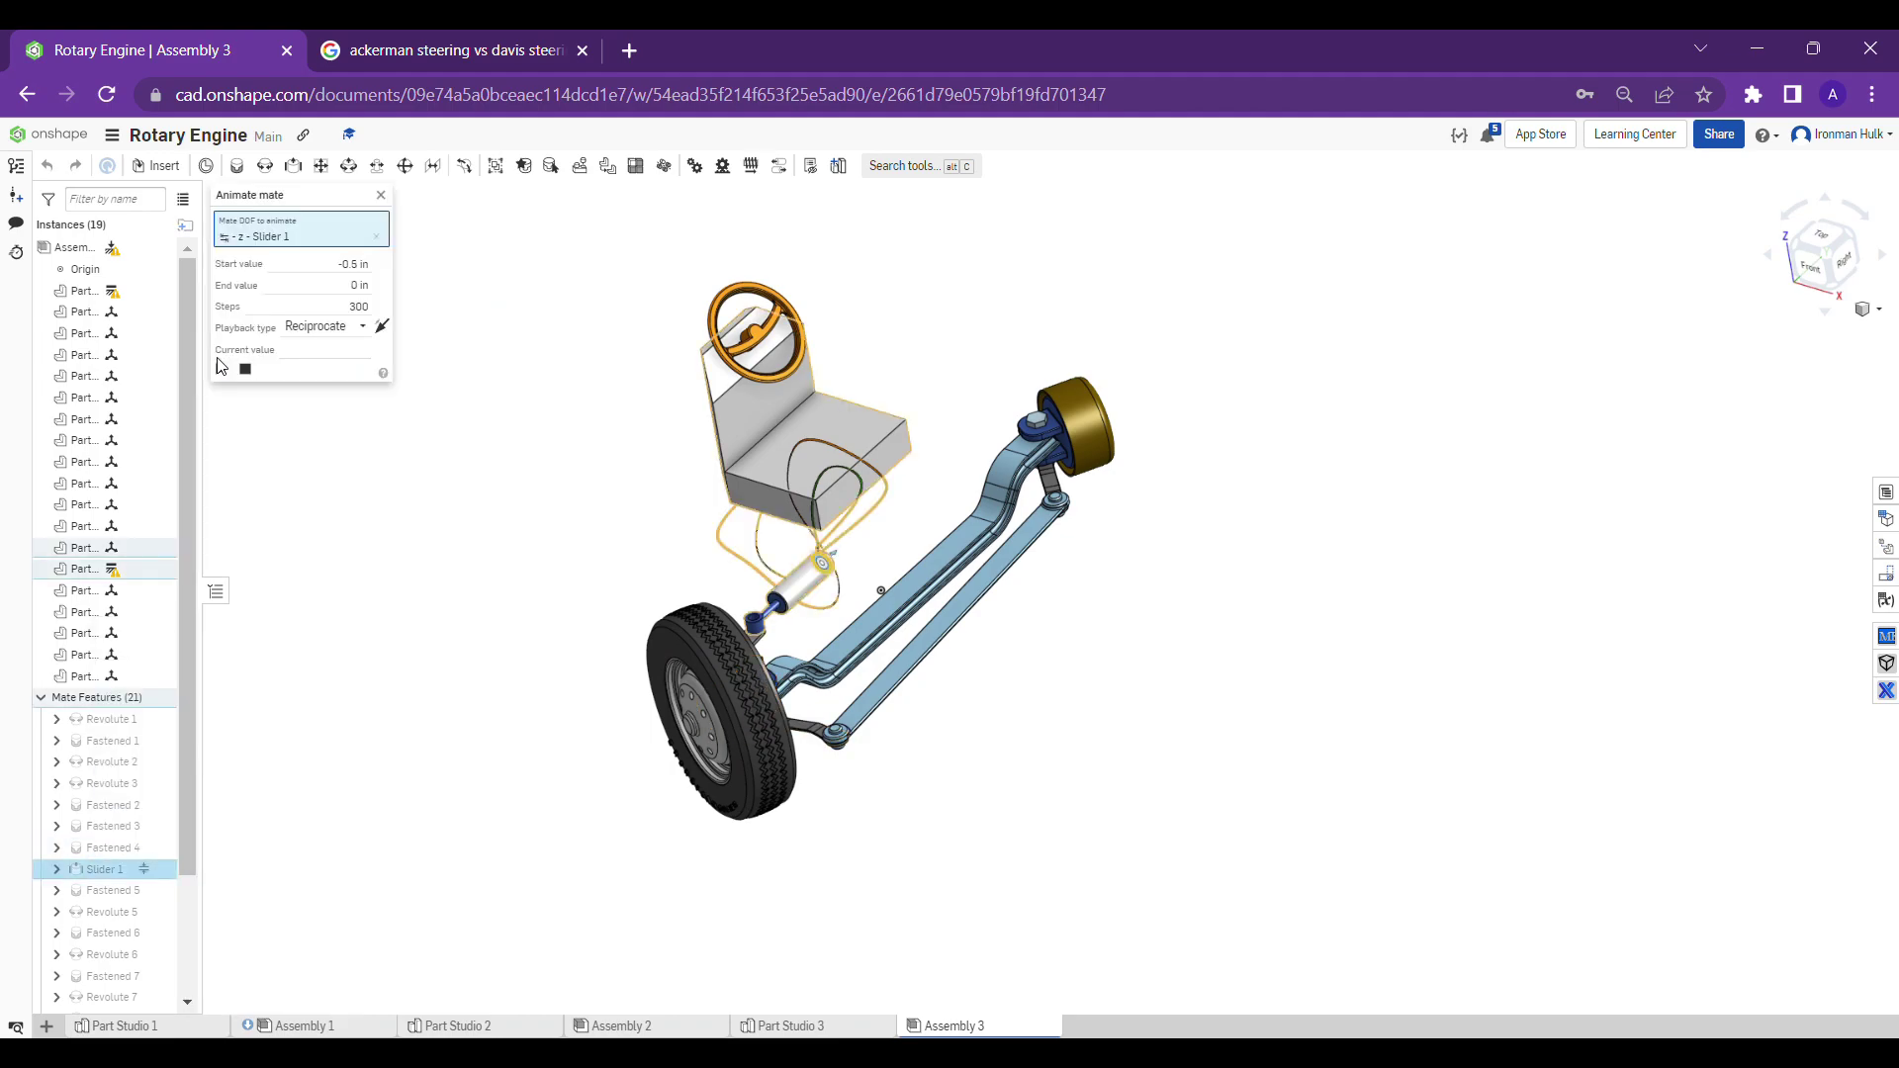
left_click(222, 369)
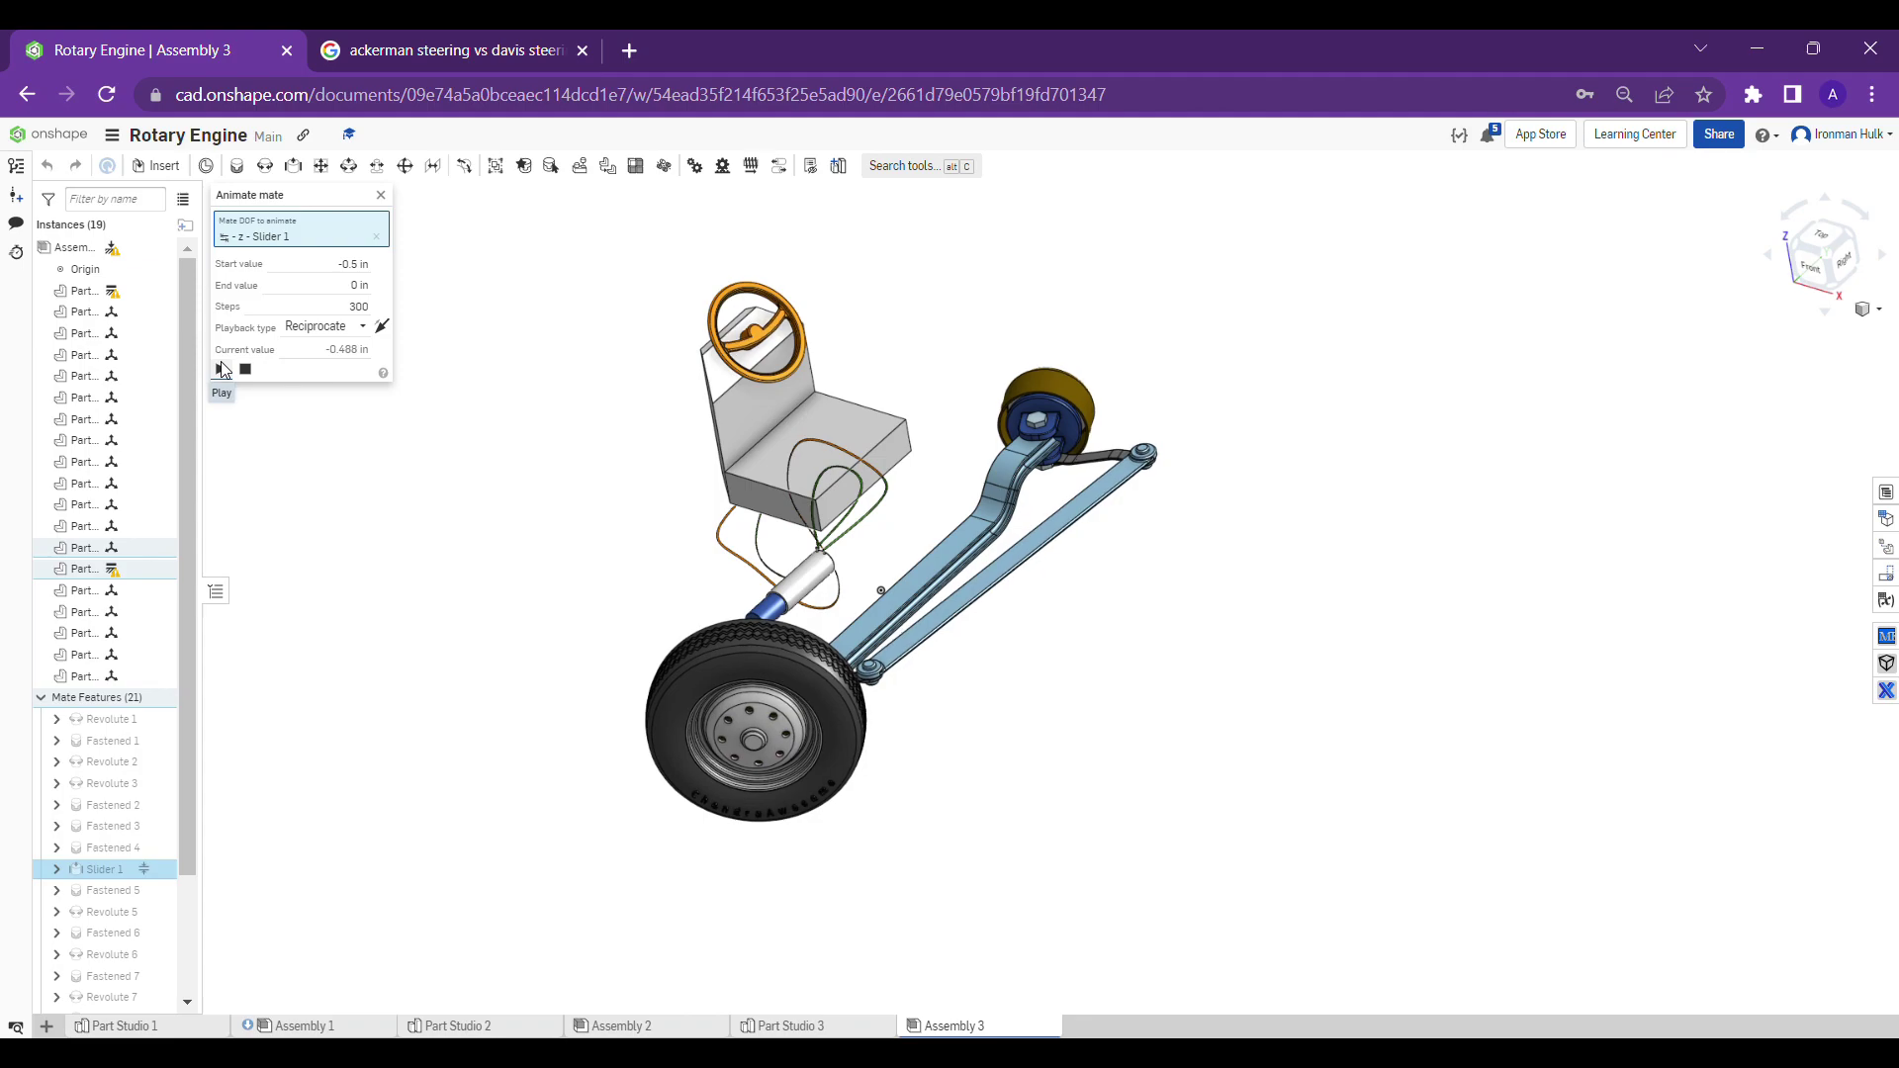
scroll(900, 345, "up", 2)
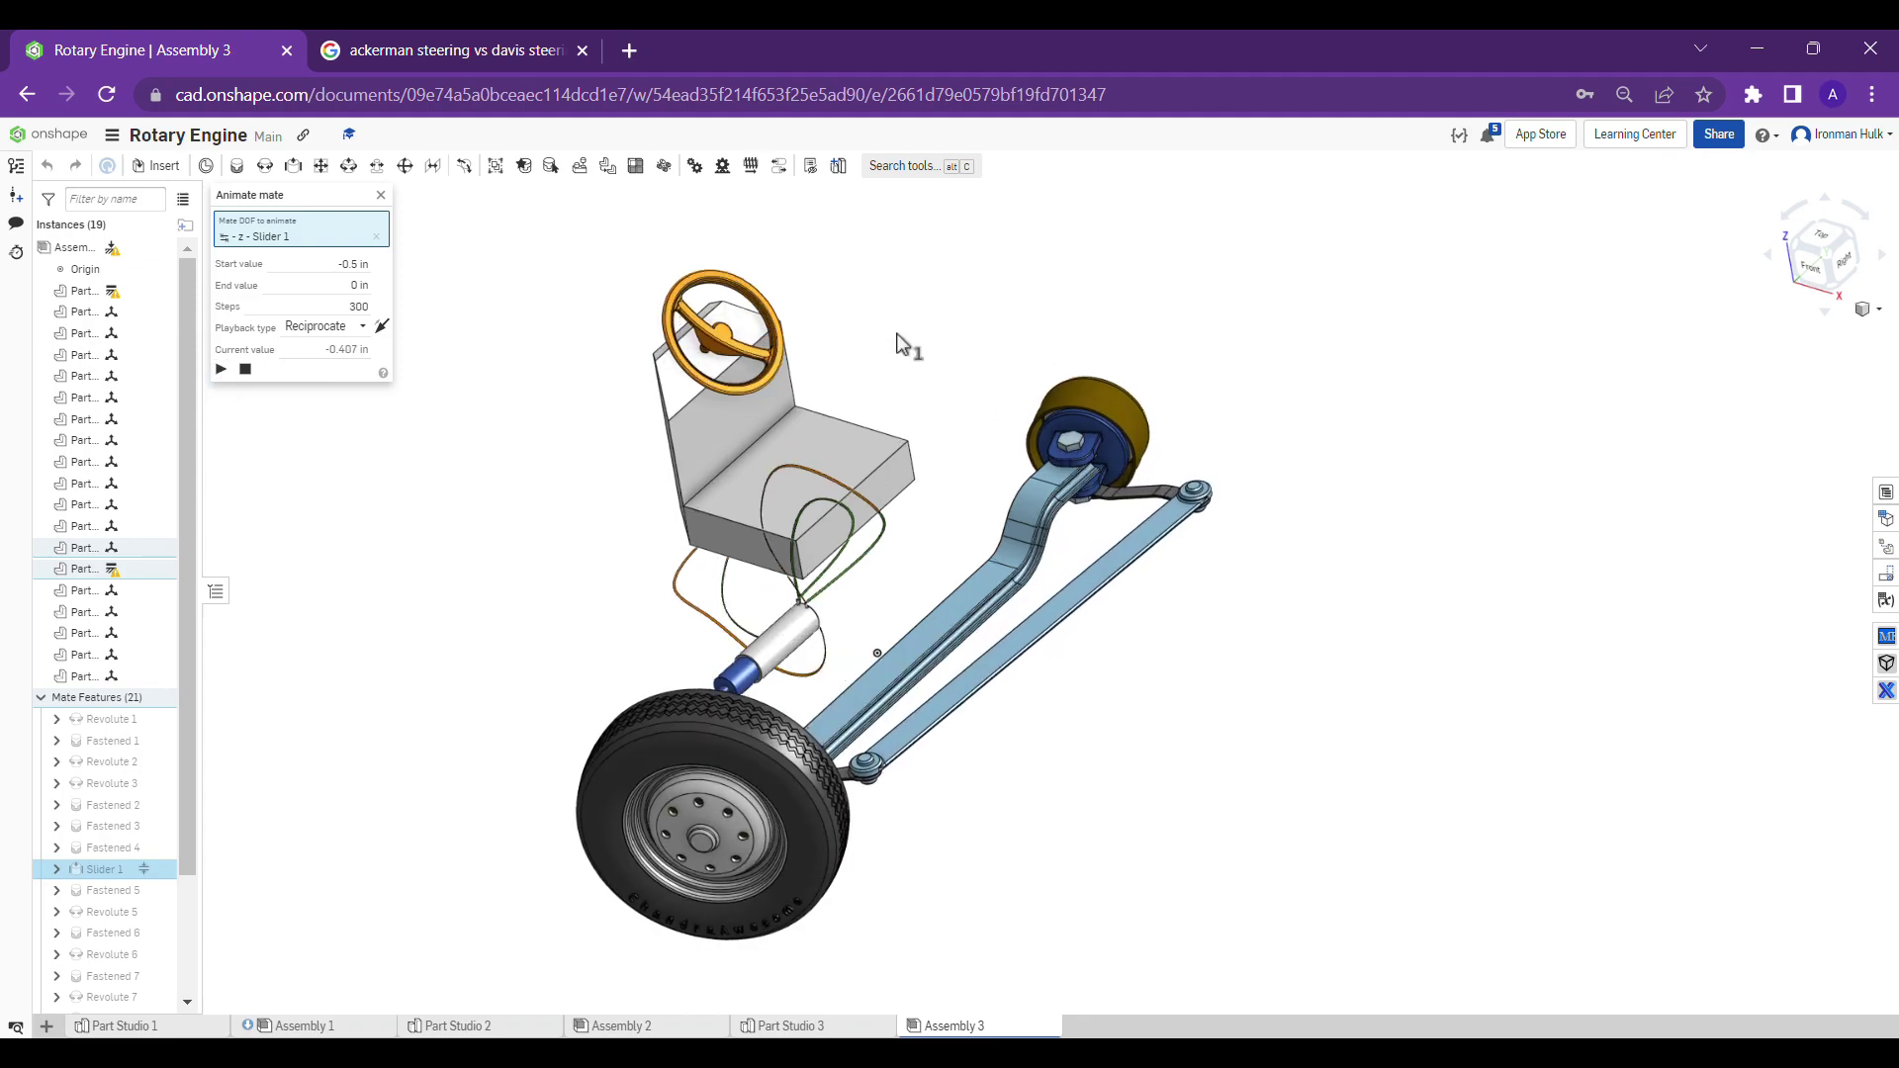
right_click_drag(897, 336, 919, 337)
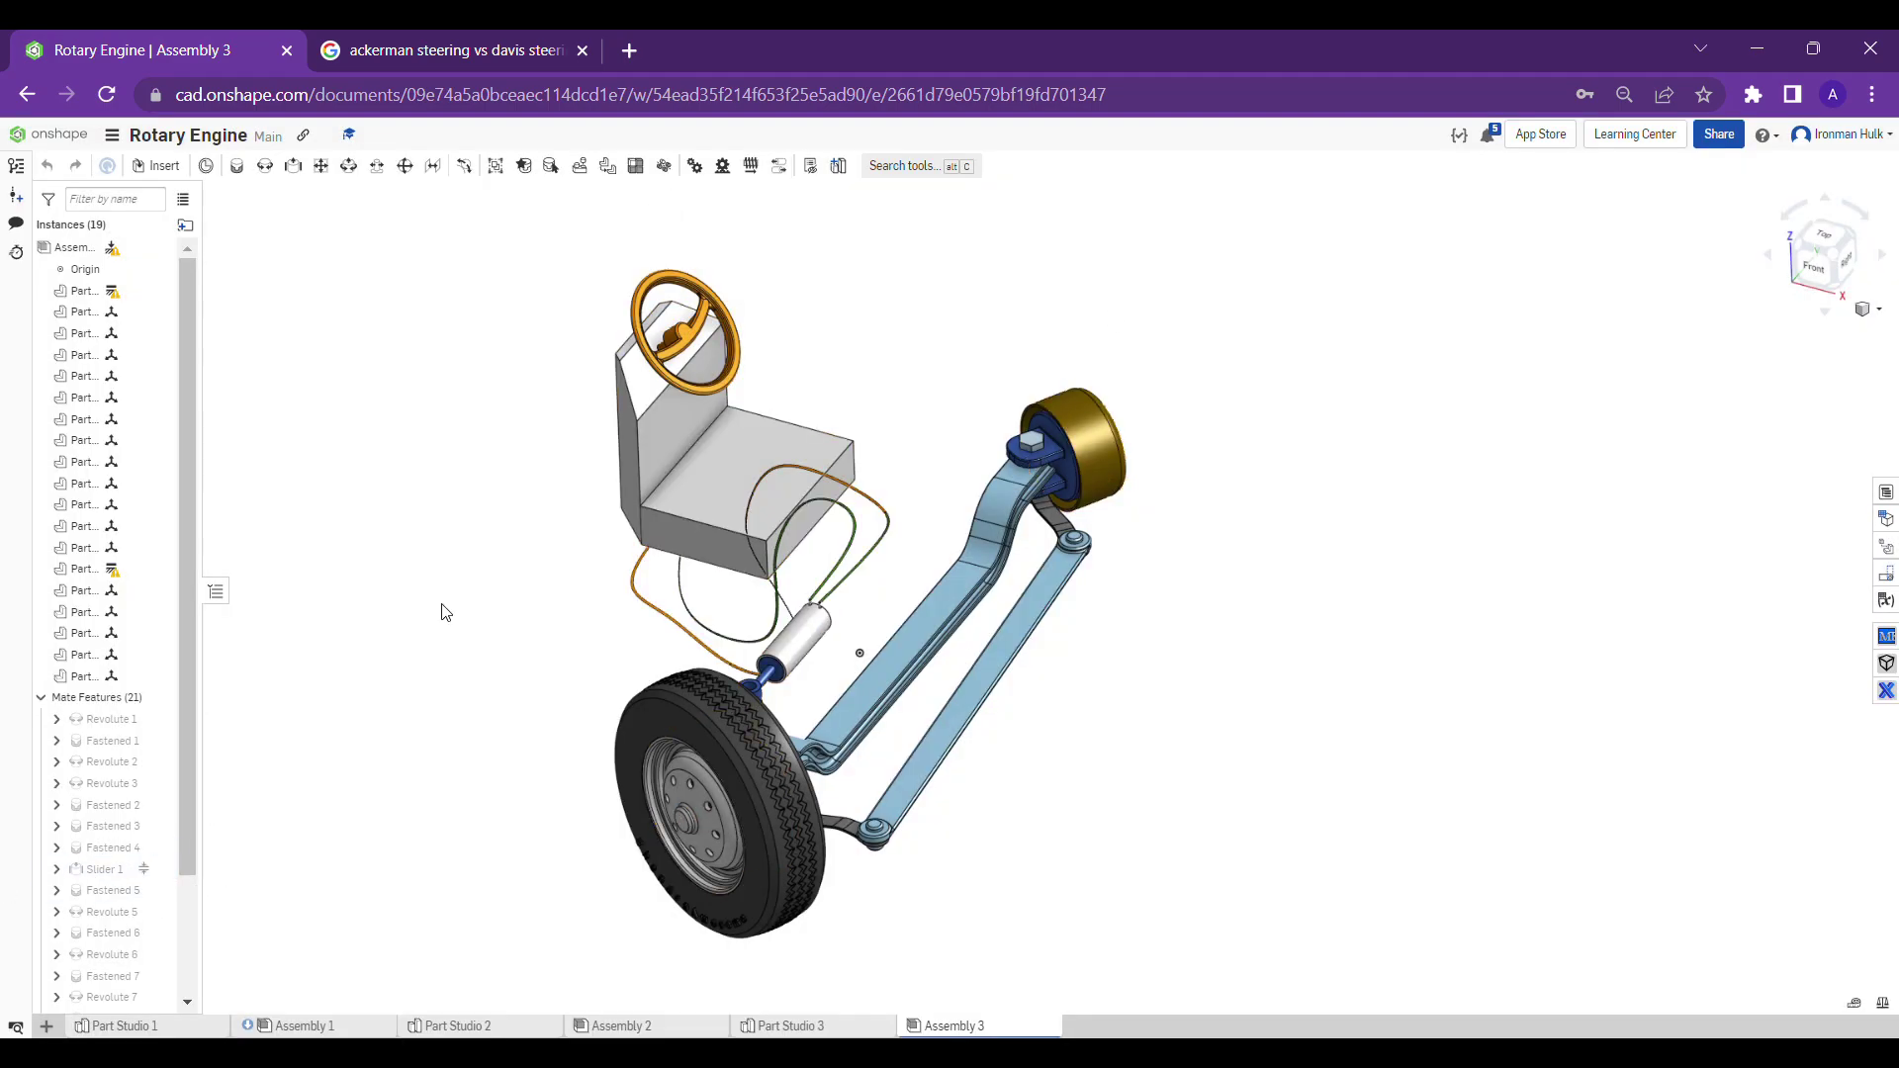
Animate the Revolute 3 mate from 0 to 360 deg over 300 steps with Reciprocate playback, viewing the tyre up close.
right_click(104, 786)
left_click(211, 967)
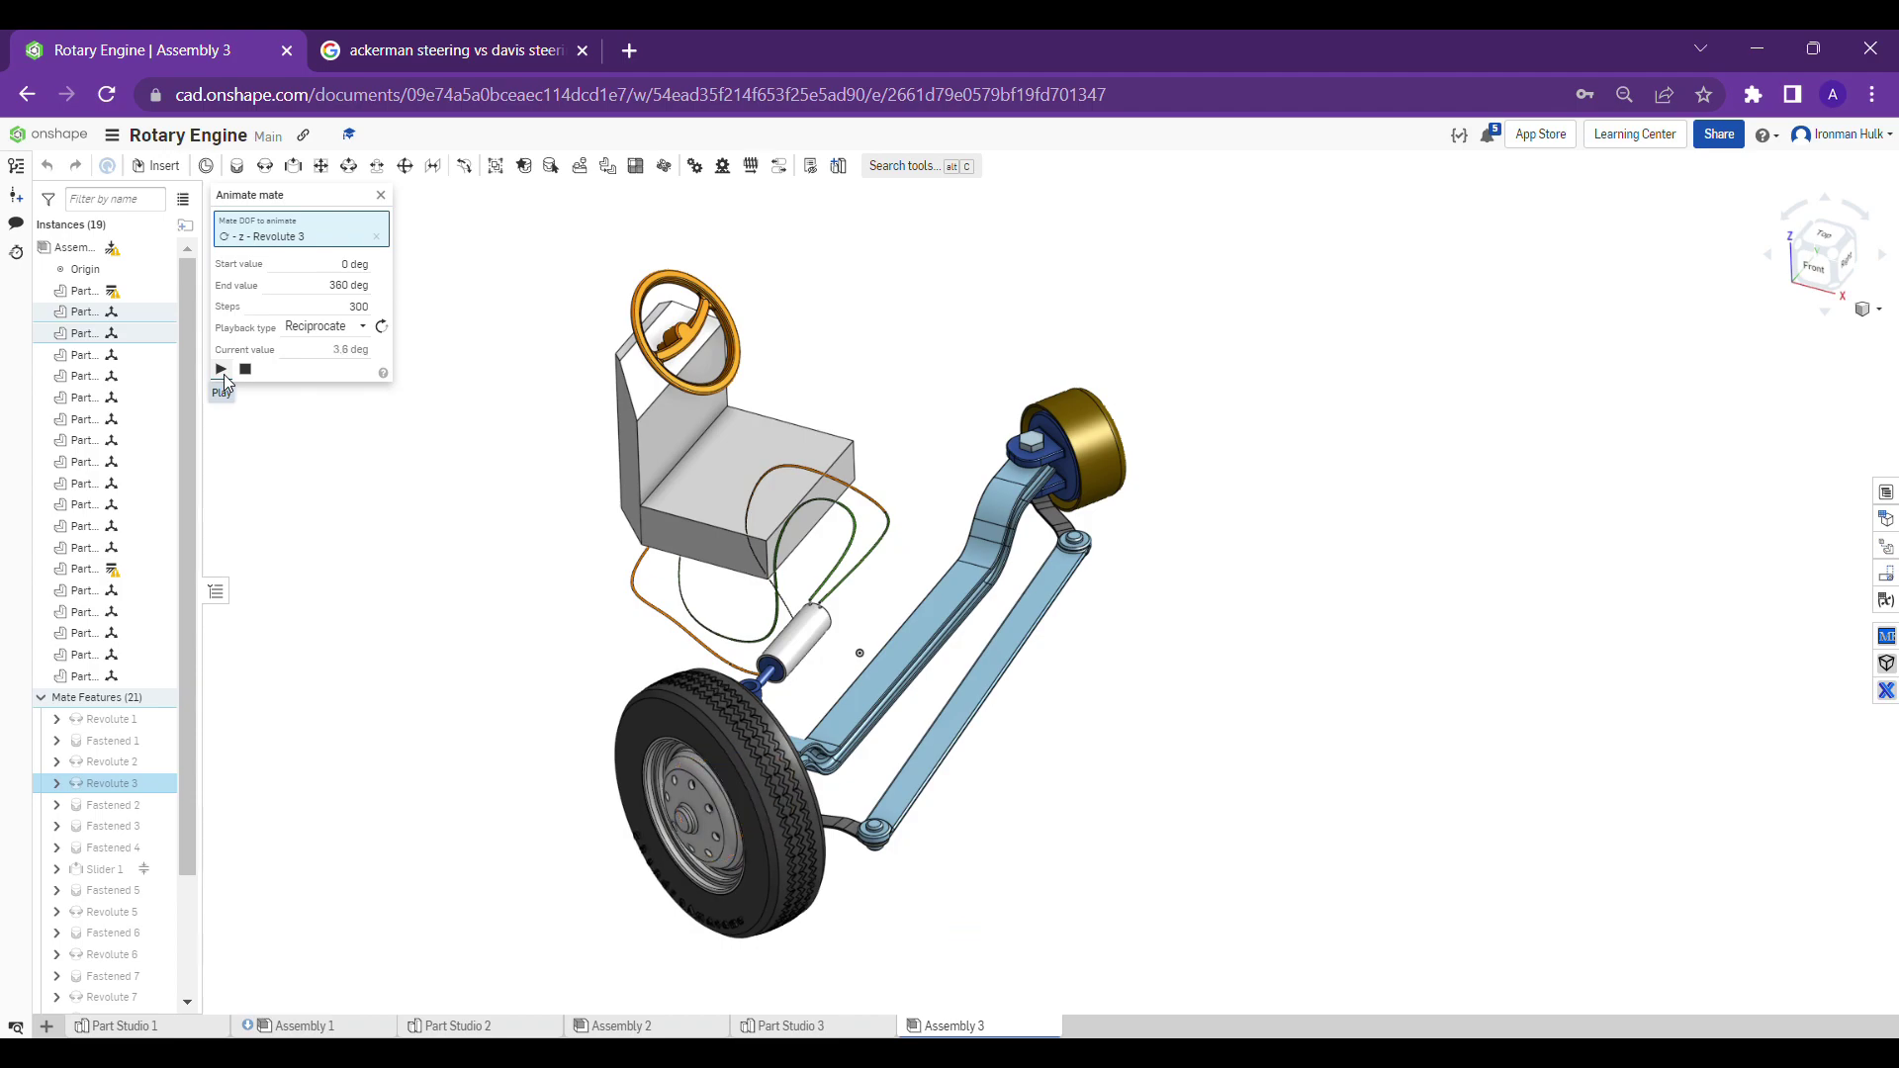
scroll(513, 829, "up", 1)
scroll(712, 797, "up", 3)
right_click_drag(710, 797, 762, 733)
Examine the running Revolute 3 animation from the hub drum side, covering the axle beam, tie rod and hydraulic cylinder.
scroll(761, 737, "down", 3)
right_click_drag(543, 785, 368, 797)
right_click_drag(625, 801, 1142, 806)
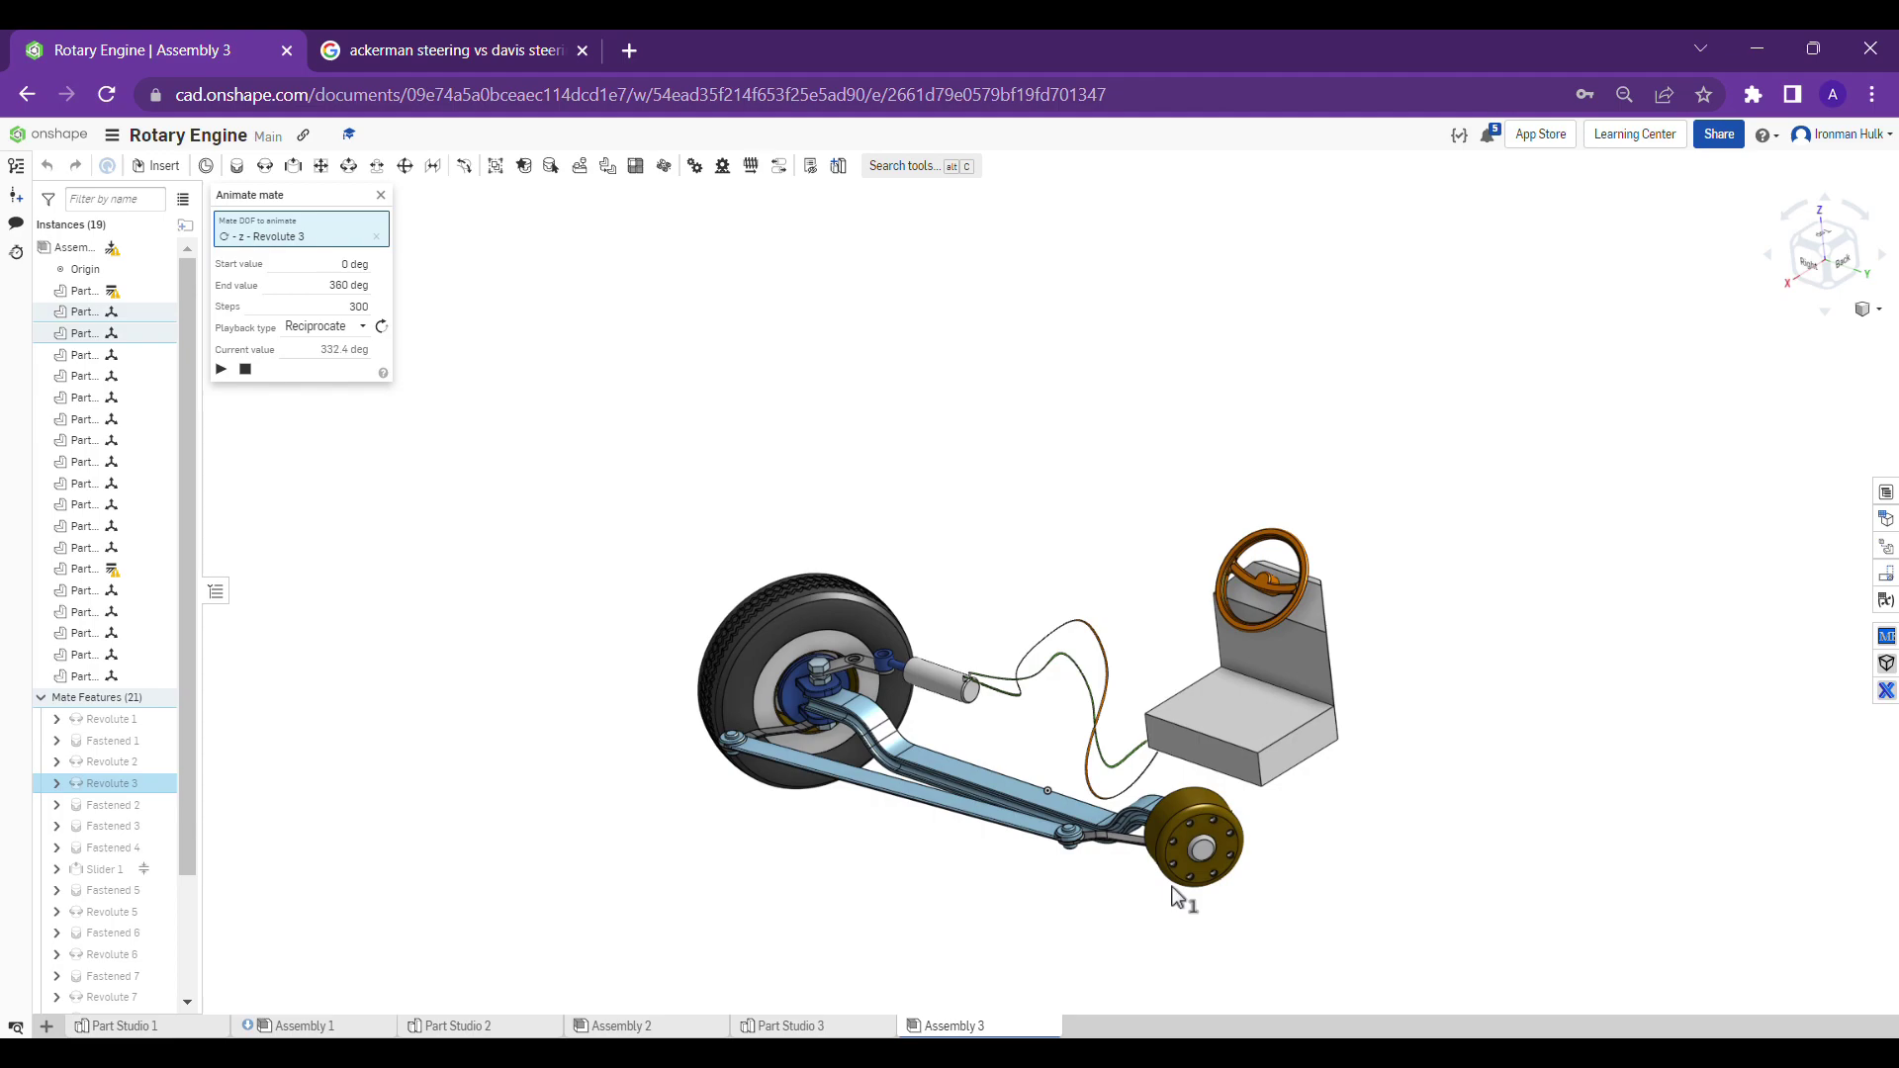
scroll(1175, 922, "up", 2)
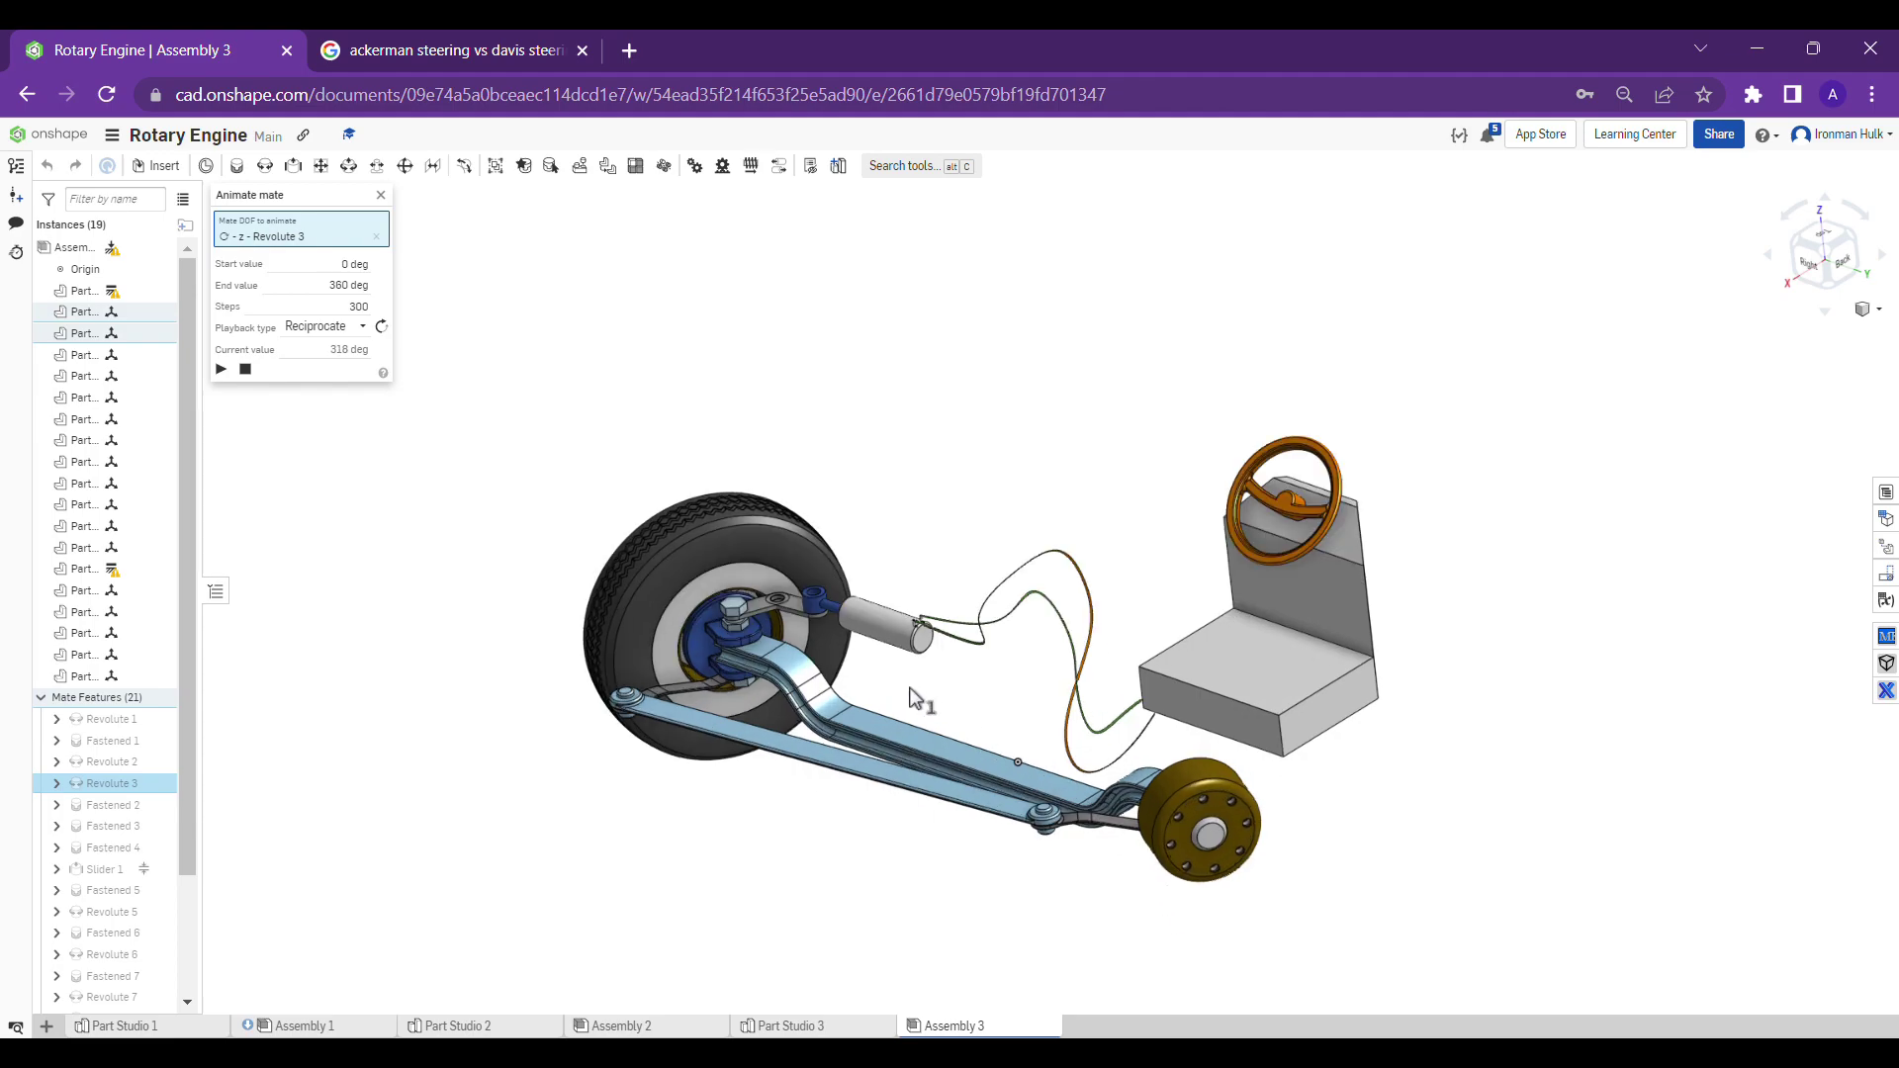
right_click_drag(910, 698, 954, 719)
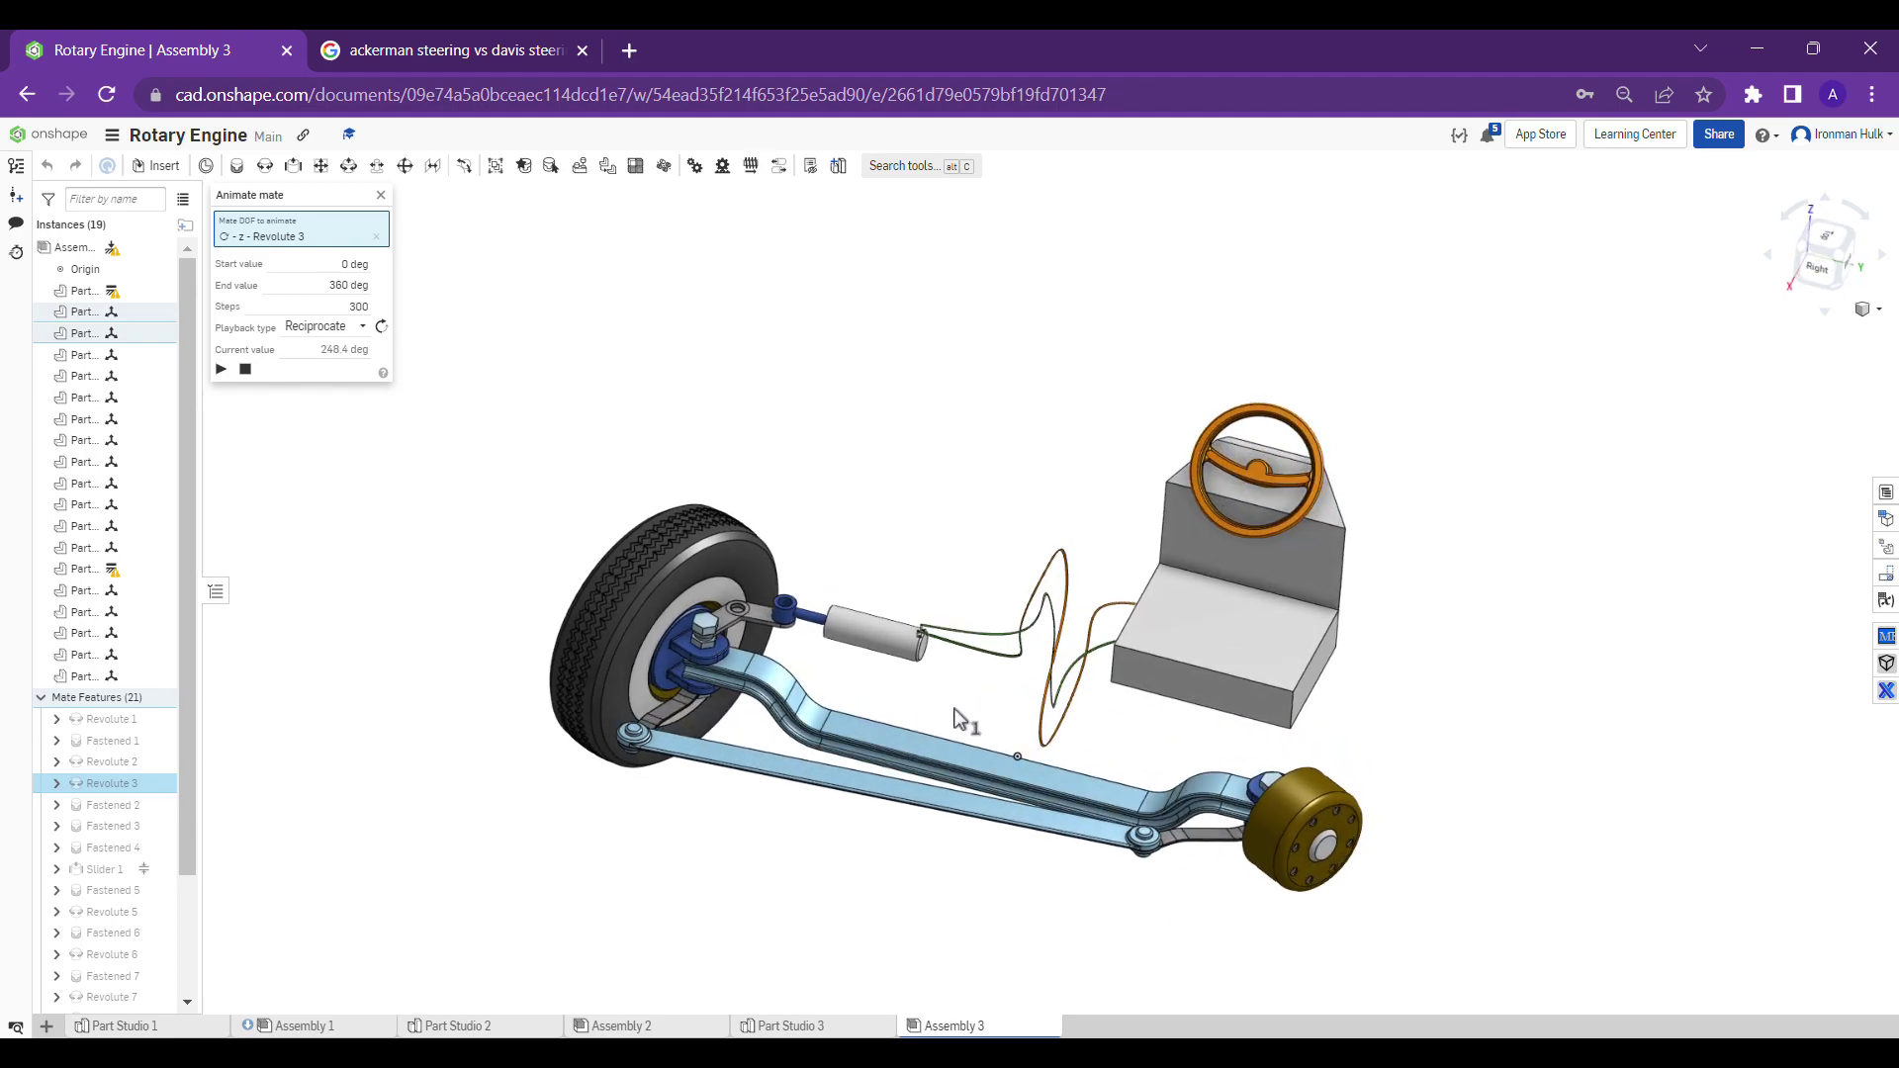
scroll(955, 719, "up", 2)
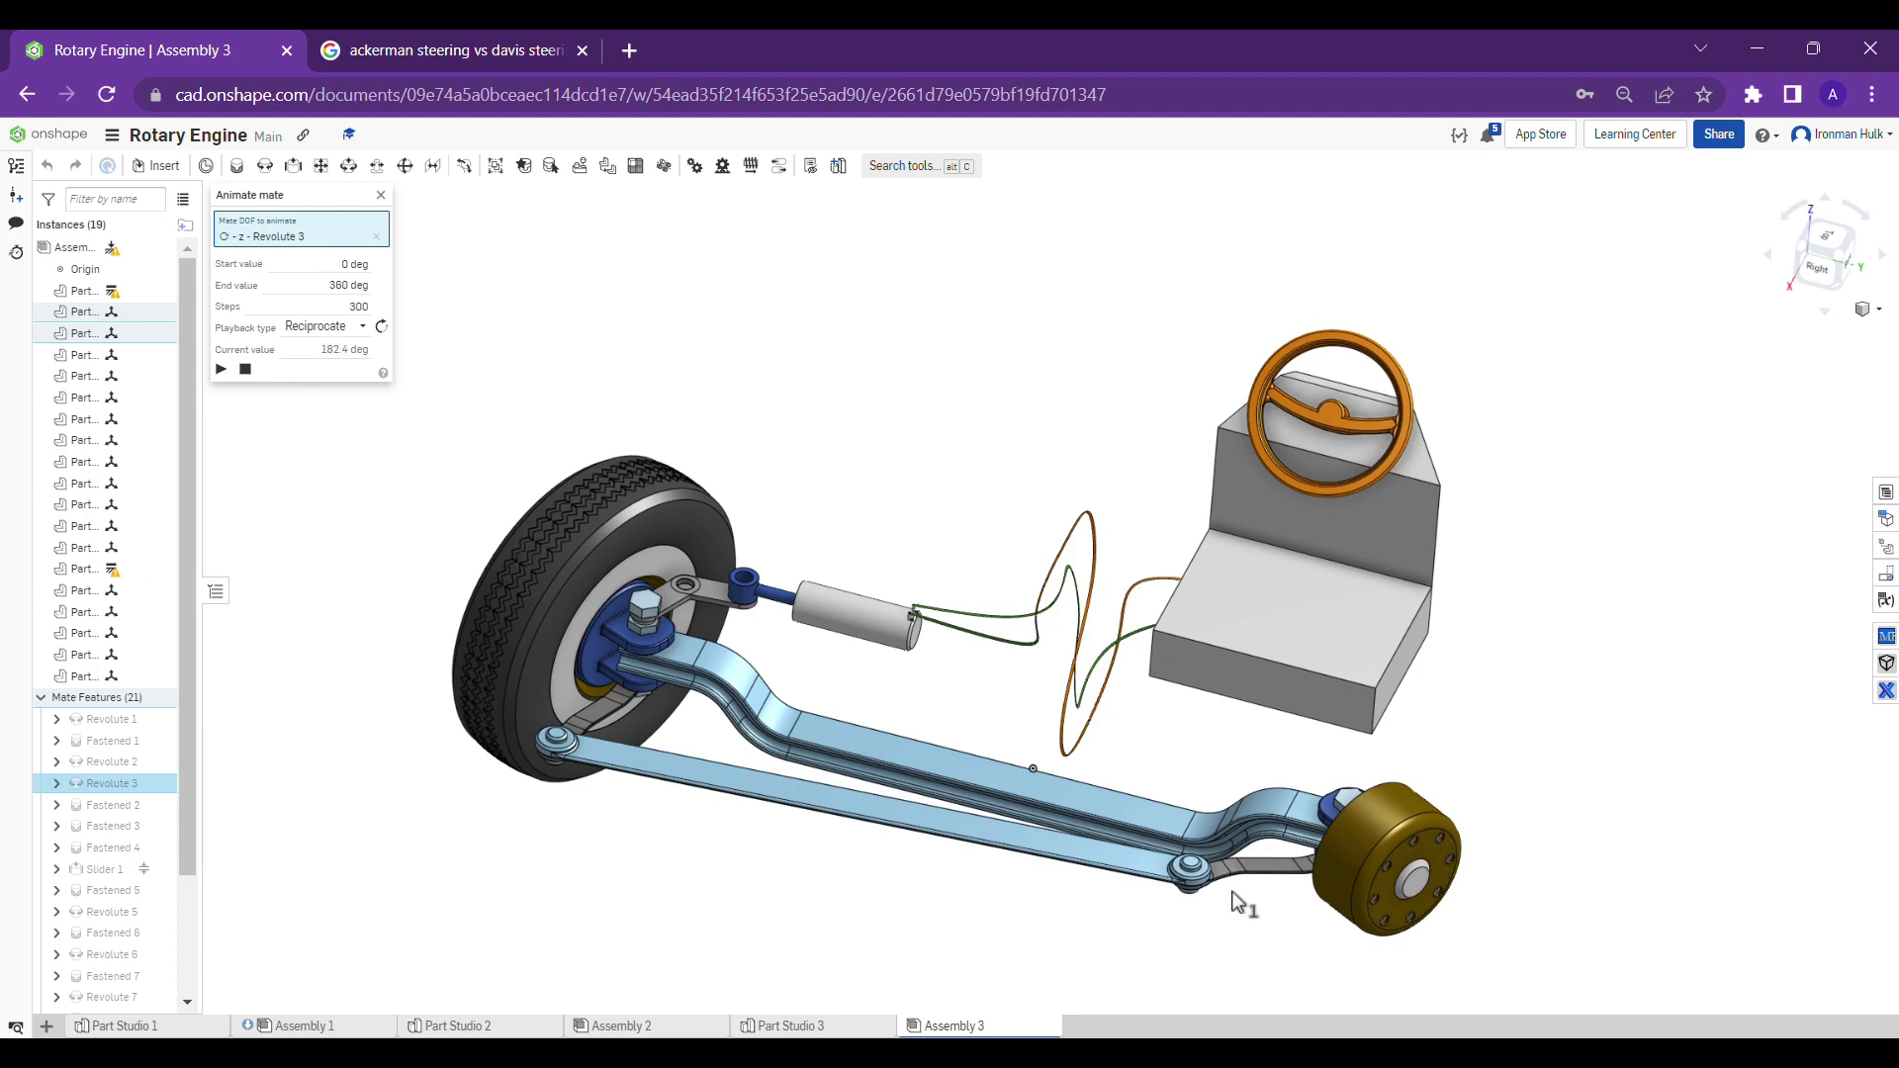
scroll(1539, 797, "up", 2)
scroll(1513, 781, "down", 5)
scroll(1492, 771, "up", 4)
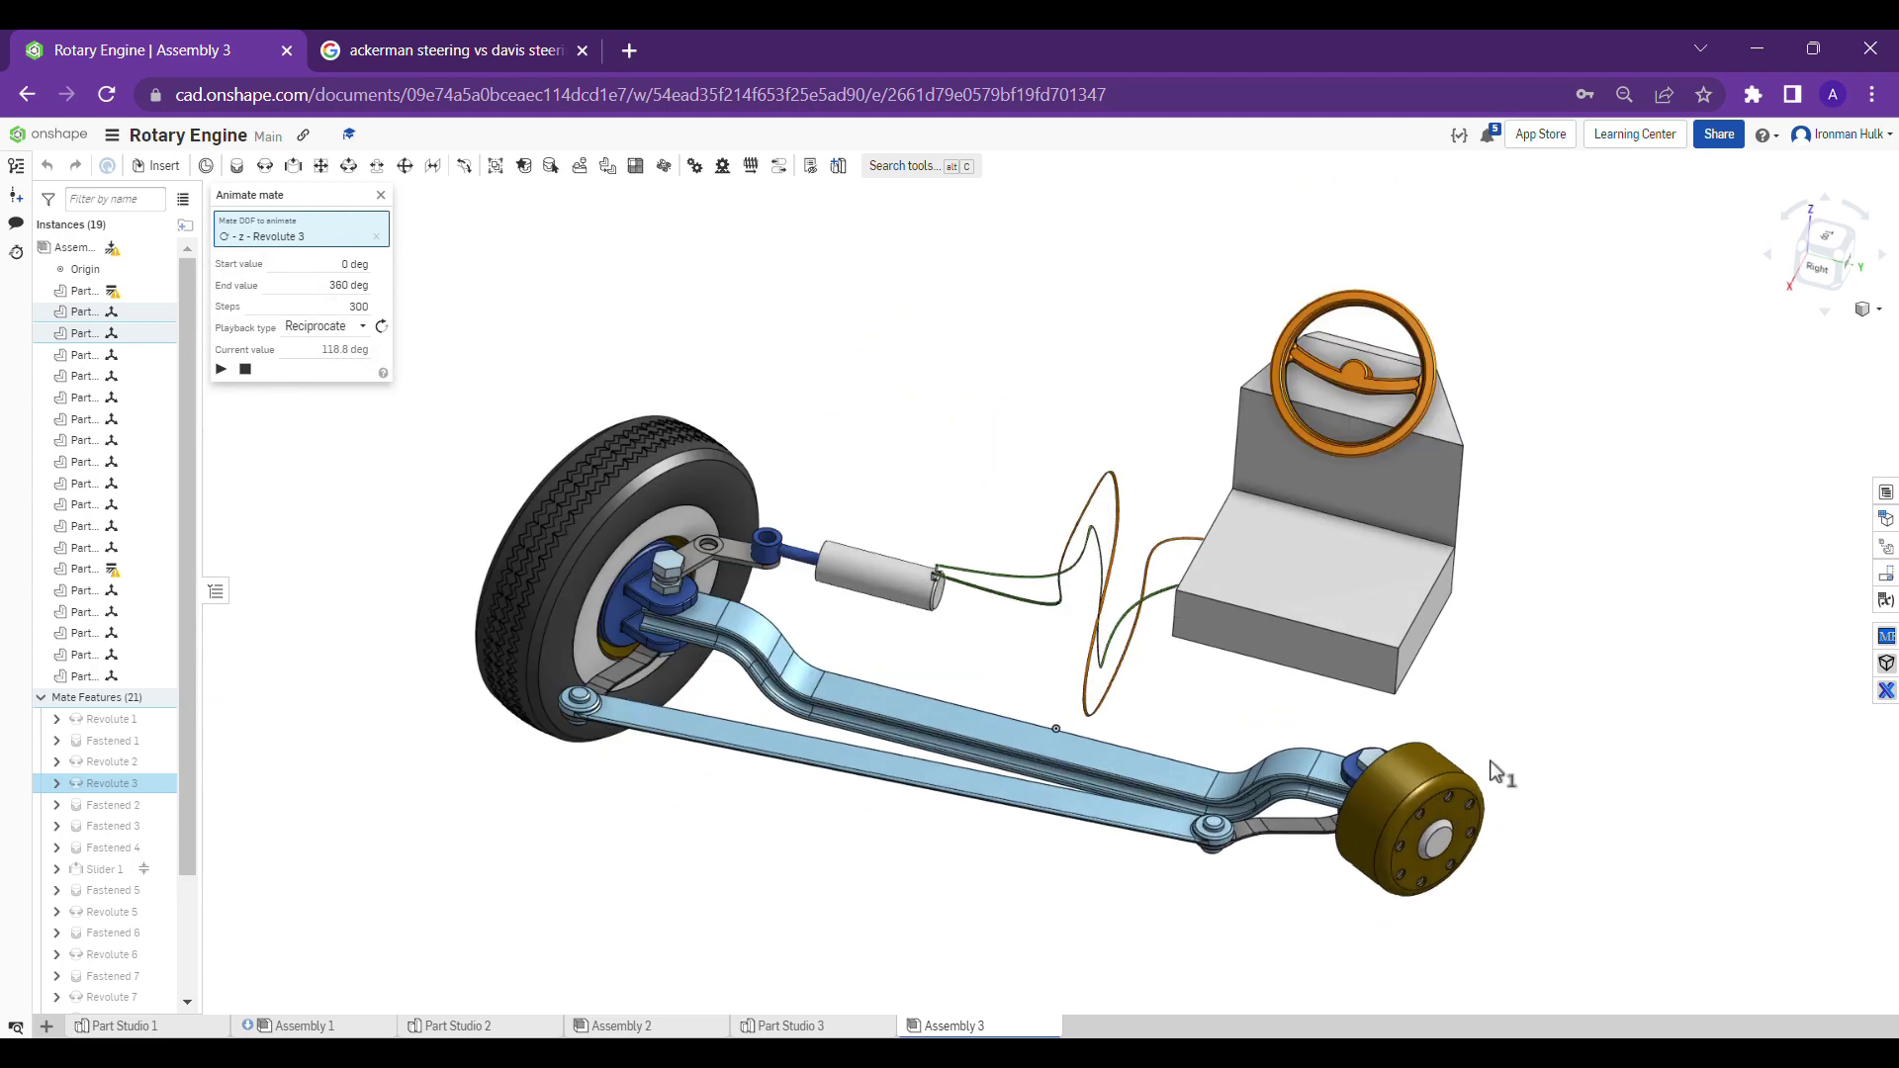